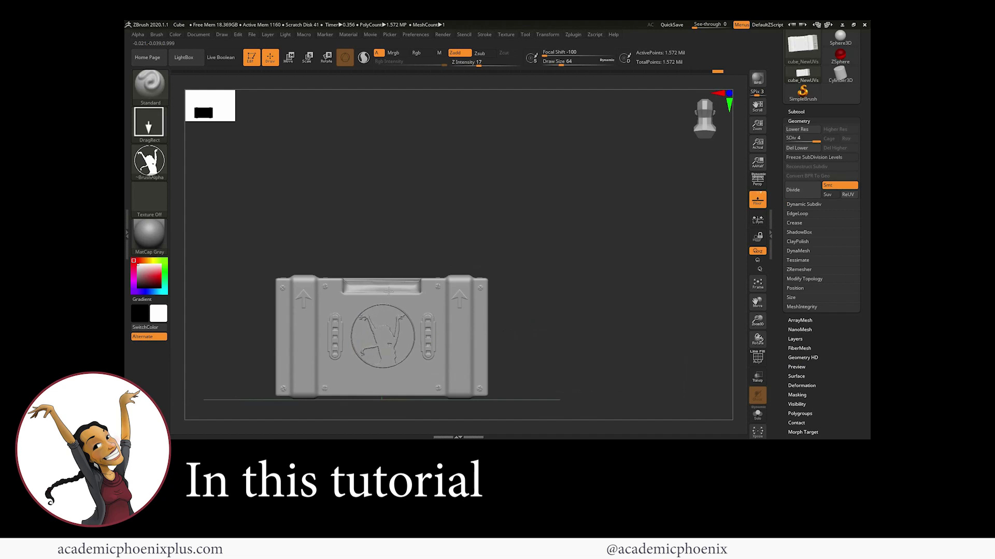
# Step: Resize the circular logo stamp on the finished sci-fi crate's front face
pyautogui.moveTo(389, 292); pyautogui.dragTo(391, 295)
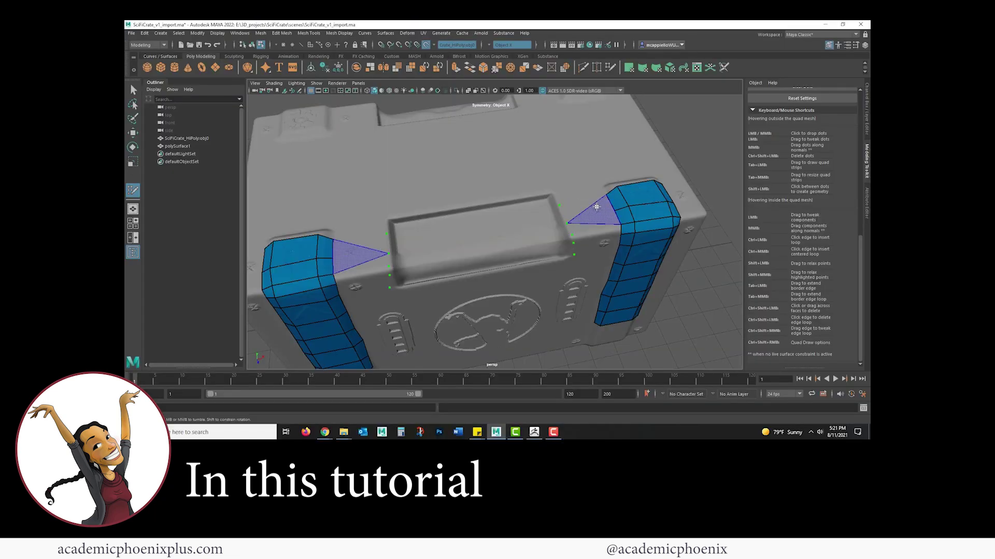
# Step: Add a filled quad joining the corner retopology mesh to the crate top
pyautogui.keyDown('shift'); pyautogui.click(587, 204); pyautogui.keyUp('shift')
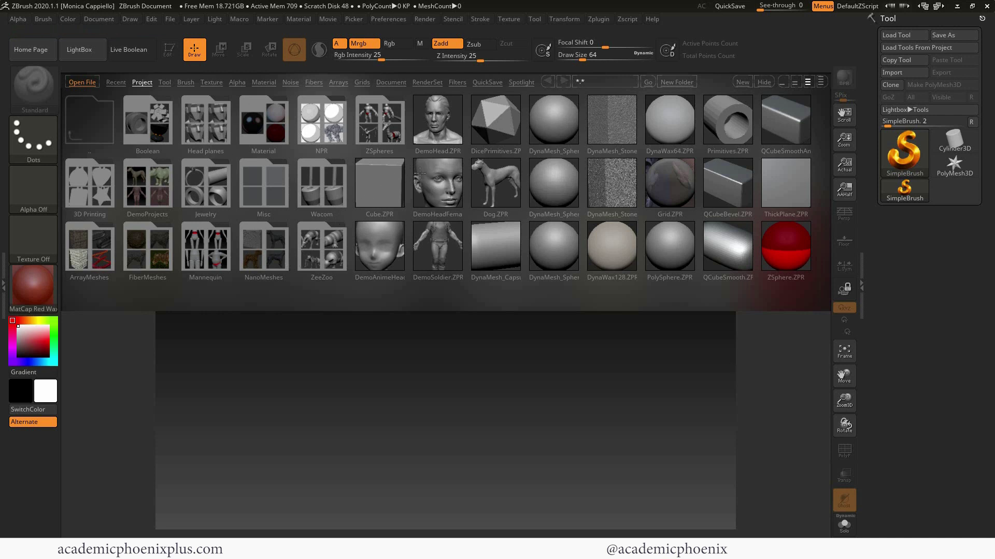
# Step: Load Cube.ZPR from LightBox and try the W, E and R gizmo shortcuts
pyautogui.doubleClick(382, 189)
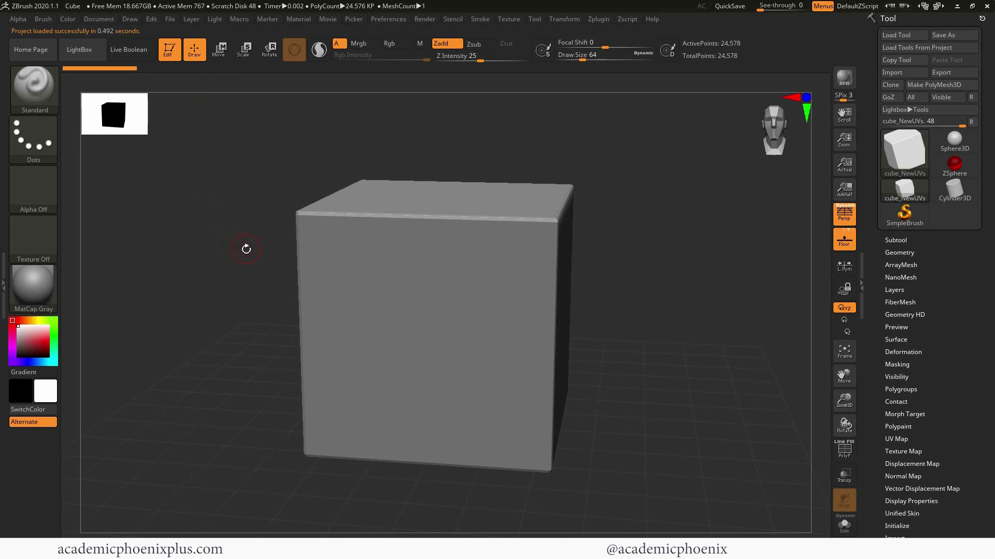
pyautogui.press('w')
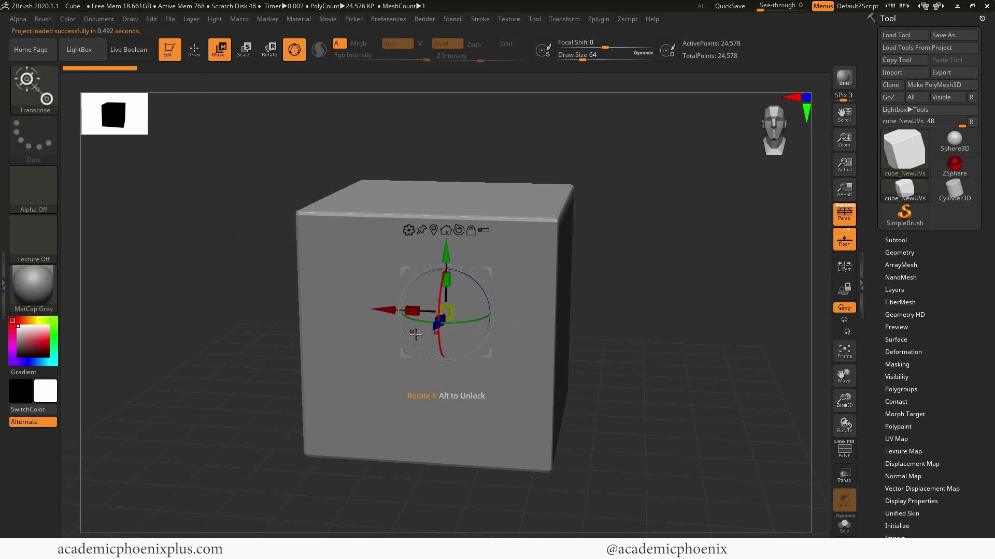
pyautogui.press('e')
pyautogui.press('r')
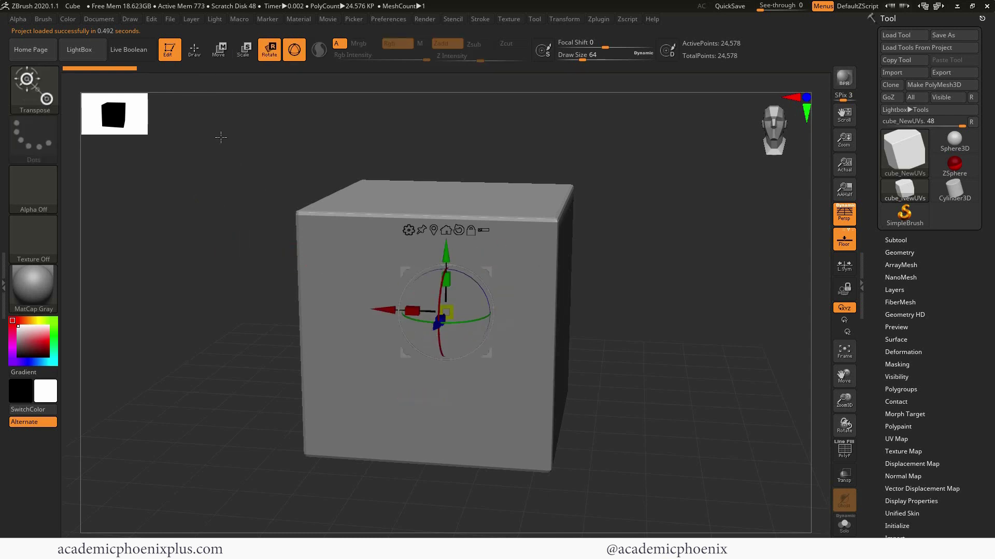
# Step: Cycle Move, Scale and Rotate from the toolbar and by key, then return to Draw
pyautogui.click(222, 52)
pyautogui.click(243, 51)
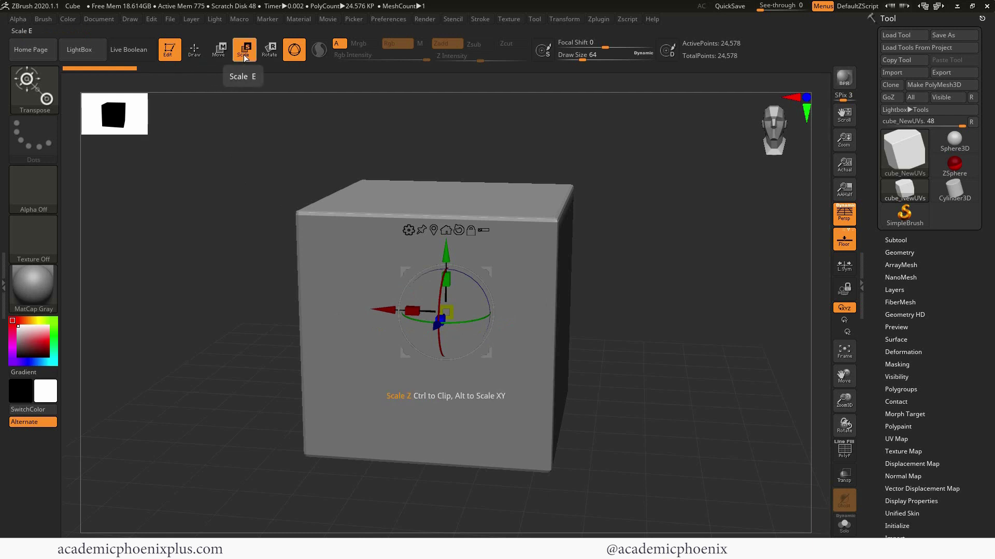
pyautogui.click(269, 50)
pyautogui.press('w')
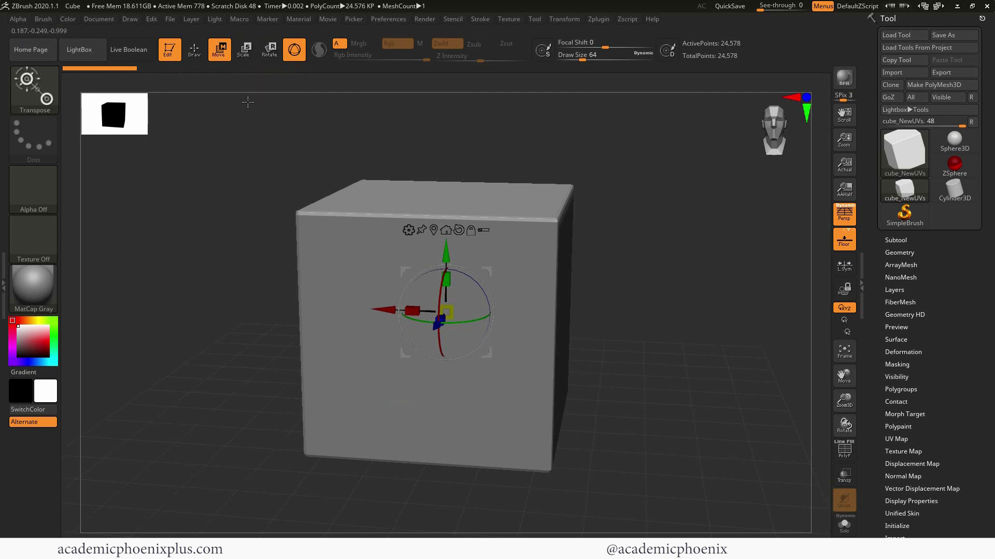
pyautogui.press('e')
pyautogui.press('r')
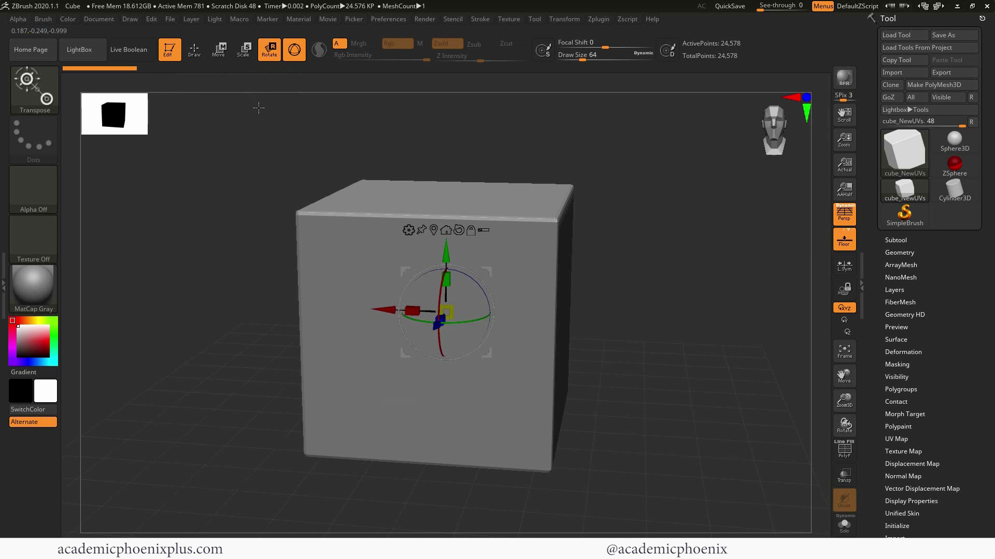
pyautogui.click(195, 50)
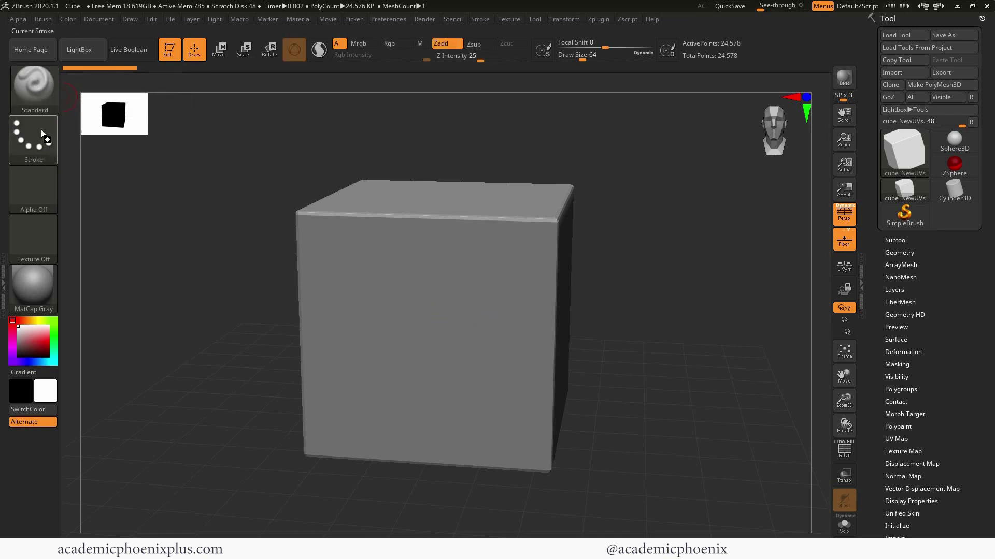
# Step: Stretch the cube wider along X with the Scale gizmo's red handle
pyautogui.press('w')
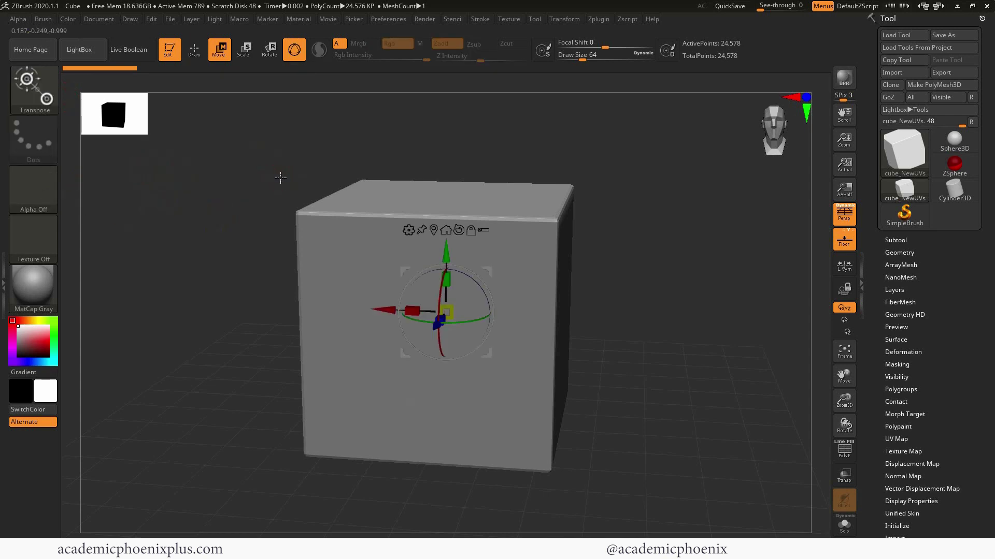
pyautogui.press('e')
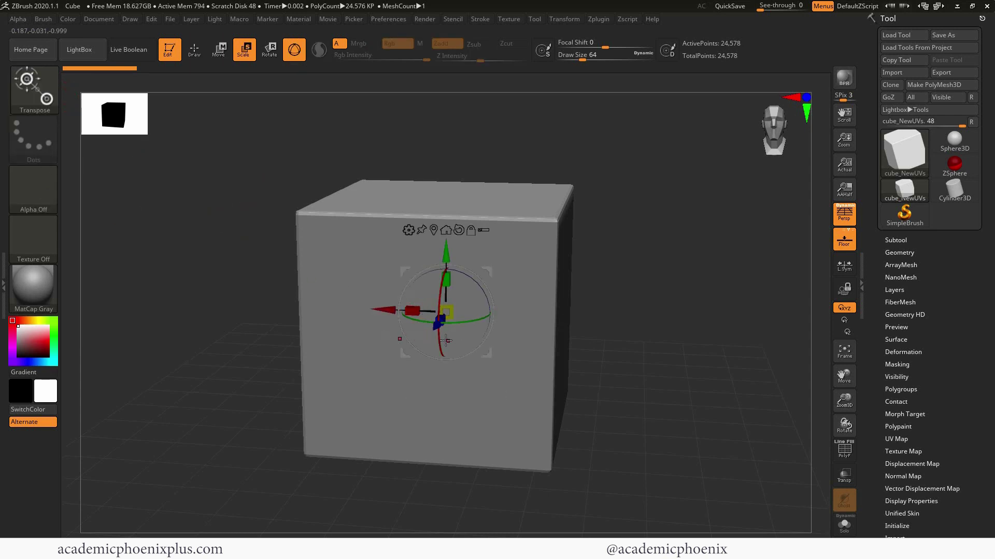
pyautogui.moveTo(413, 311); pyautogui.dragTo(295, 298)
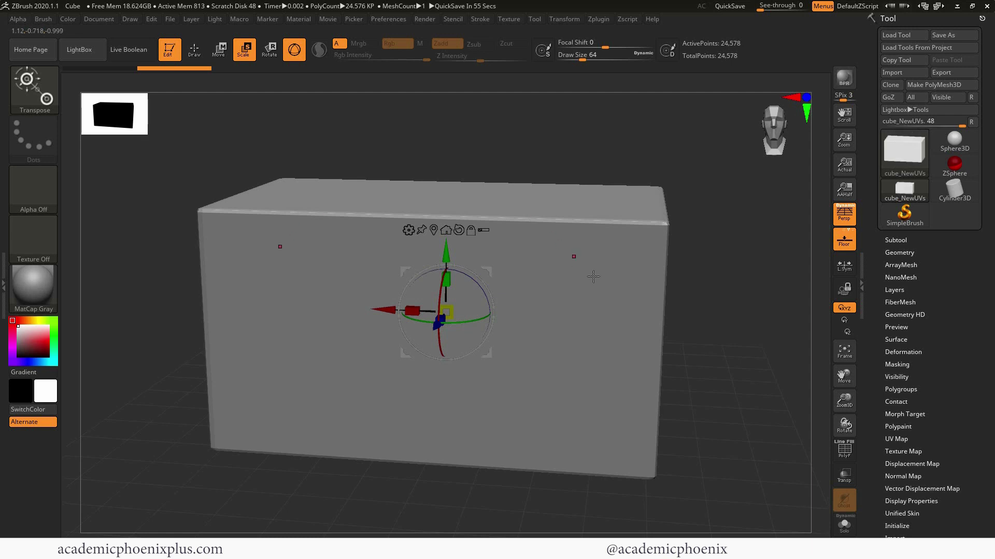
pyautogui.moveTo(720, 336)
pyautogui.mouseDown()
pyautogui.moveTo(699, 340)
pyautogui.moveTo(723, 337)
pyautogui.moveTo(715, 321)
pyautogui.moveTo(737, 338)
pyautogui.moveTo(722, 324)
pyautogui.moveTo(706, 338)
pyautogui.moveTo(729, 331)
pyautogui.moveTo(710, 342)
pyautogui.mouseUp()
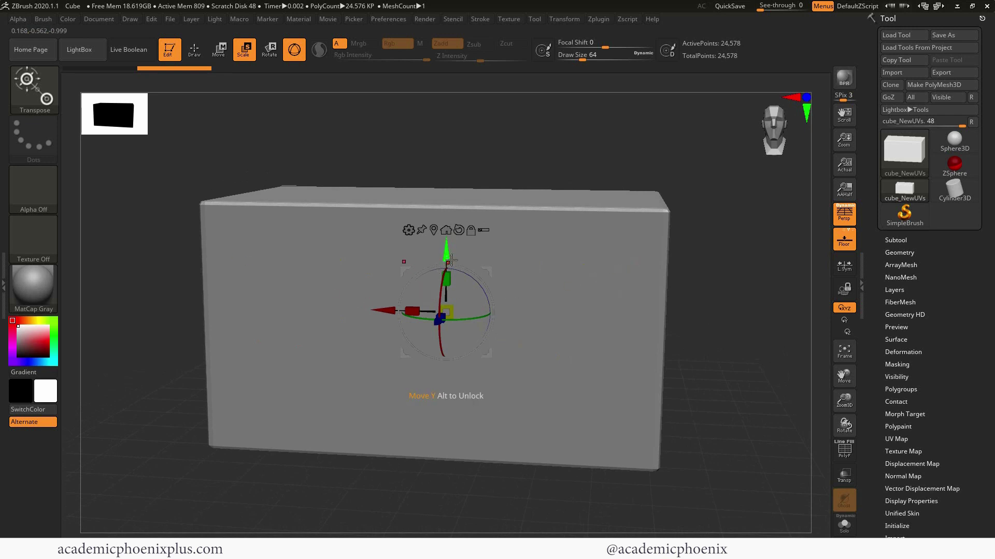
# Step: Test raising, tilting and spinning the box, undo the changes, and return to Draw mode
pyautogui.moveTo(446, 254); pyautogui.dragTo(446, 219)
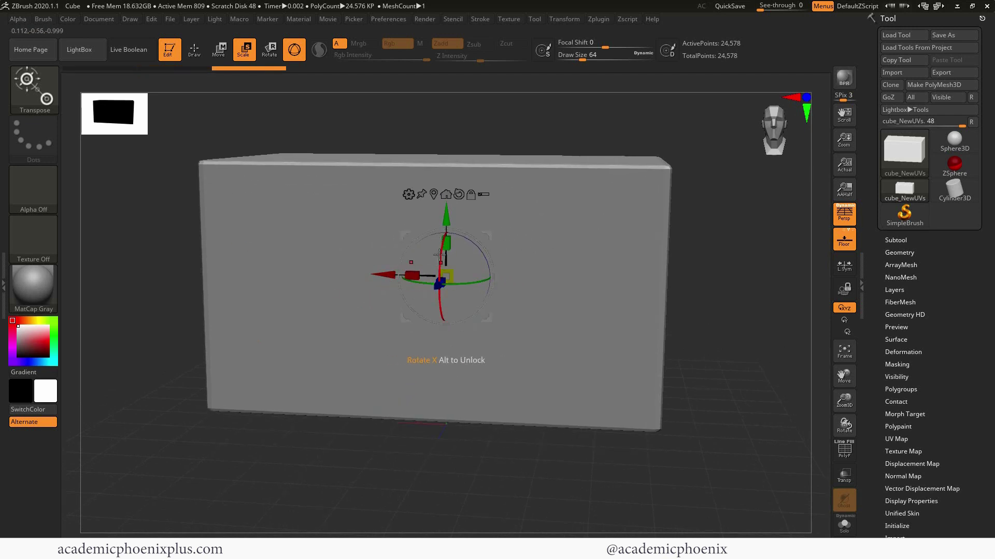
pyautogui.moveTo(439, 254)
pyautogui.mouseDown()
pyautogui.moveTo(422, 250)
pyautogui.moveTo(446, 262)
pyautogui.mouseUp()
pyautogui.hotkey('ctrl', 'z')
pyautogui.hotkey('ctrl', 'z')
pyautogui.moveTo(736, 310); pyautogui.dragTo(503, 341)
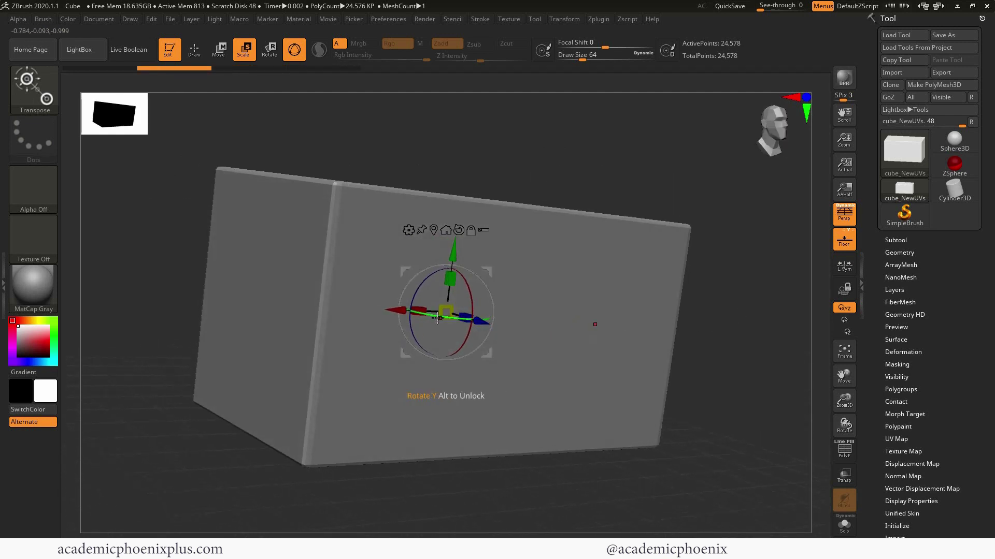
pyautogui.moveTo(435, 317); pyautogui.dragTo(392, 311)
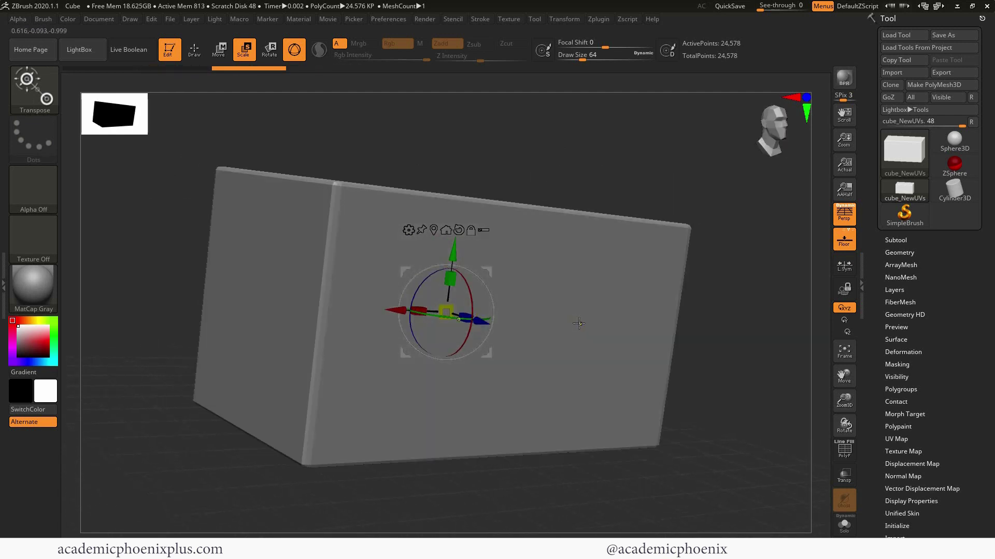
pyautogui.press('q')
pyautogui.moveTo(776, 342)
pyautogui.mouseDown()
pyautogui.moveTo(691, 328)
pyautogui.moveTo(694, 344)
pyautogui.moveTo(697, 318)
pyautogui.moveTo(720, 371)
pyautogui.moveTo(695, 329)
pyautogui.moveTo(664, 336)
pyautogui.mouseUp()
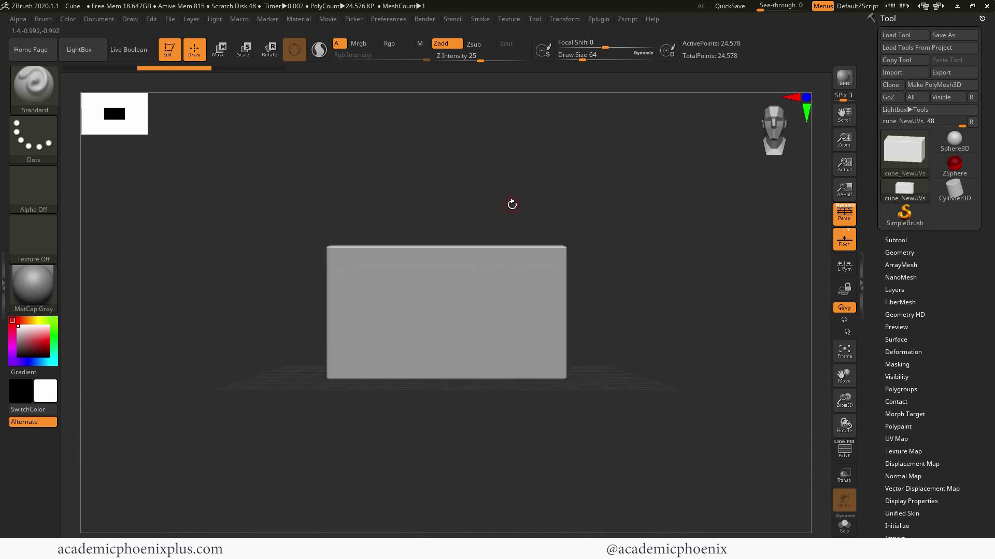
# Step: Mask a vertical band near one end of the box, mirrored with X symmetry
pyautogui.moveTo(494, 210)
pyautogui.keyDown('ctrl'); pyautogui.mouseDown()
pyautogui.moveTo(549, 316)
pyautogui.moveTo(547, 399)
pyautogui.moveTo(561, 415)
pyautogui.mouseUp(); pyautogui.keyUp('ctrl')
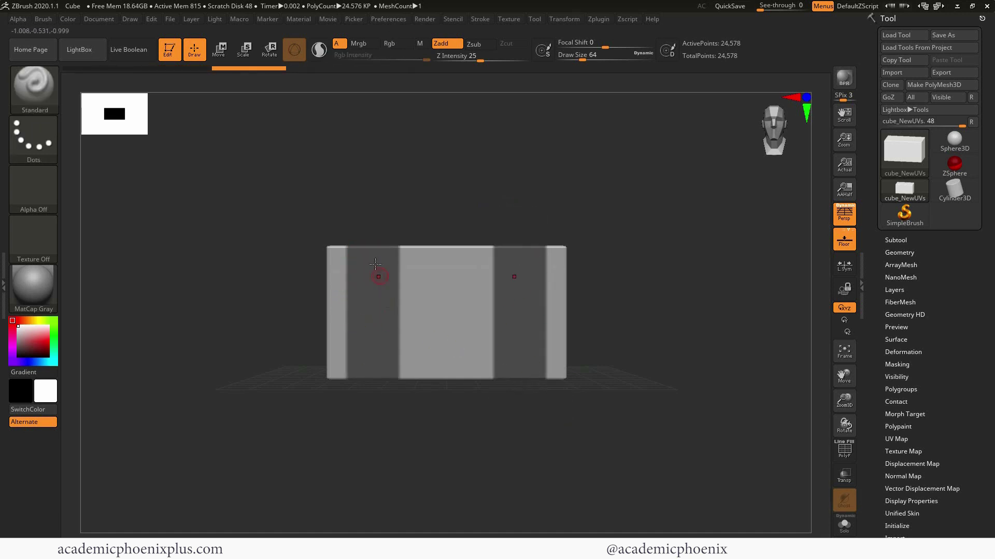
pyautogui.moveTo(386, 327); pyautogui.dragTo(579, 309, button='right')
pyautogui.moveTo(607, 212); pyautogui.dragTo(660, 290)
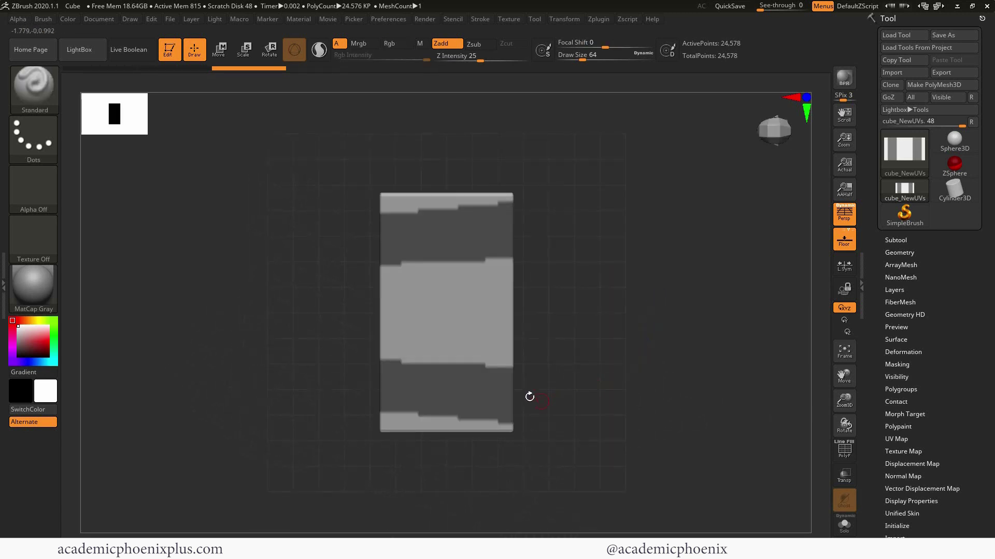
pyautogui.moveTo(630, 386); pyautogui.dragTo(650, 328)
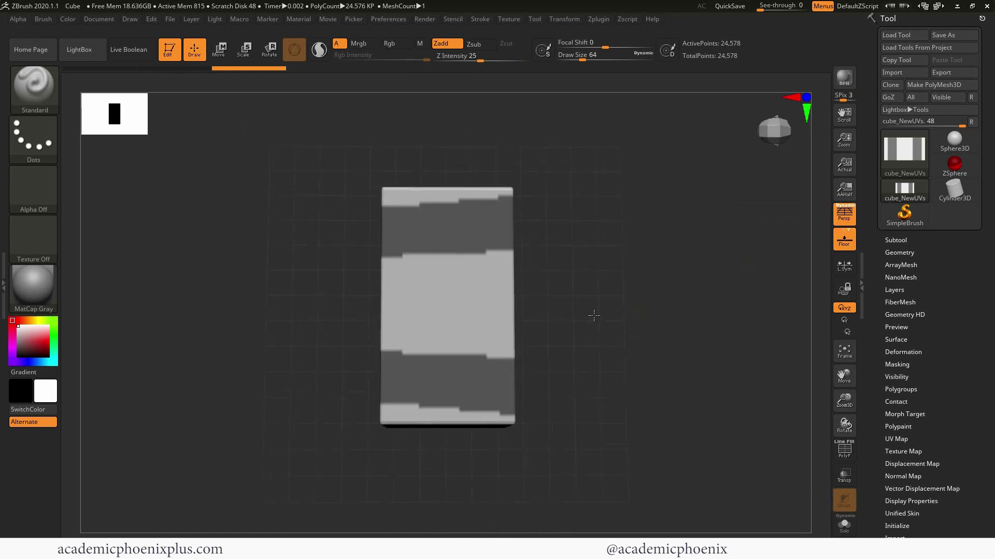
pyautogui.moveTo(593, 315); pyautogui.dragTo(657, 293)
# Step: Turn off perspective and view the block flat from its end and front
pyautogui.moveTo(521, 252); pyautogui.dragTo(638, 329)
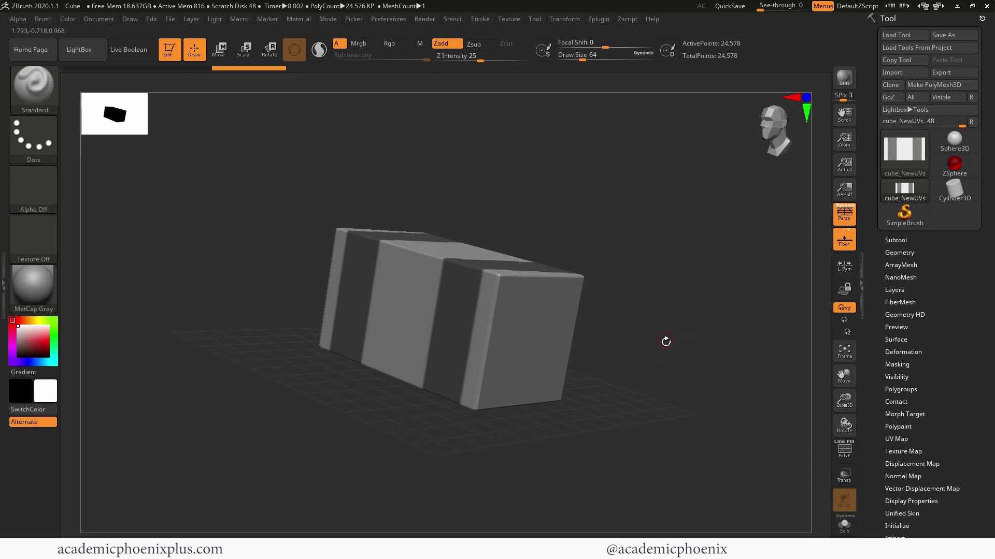
pyautogui.moveTo(665, 342); pyautogui.dragTo(659, 346)
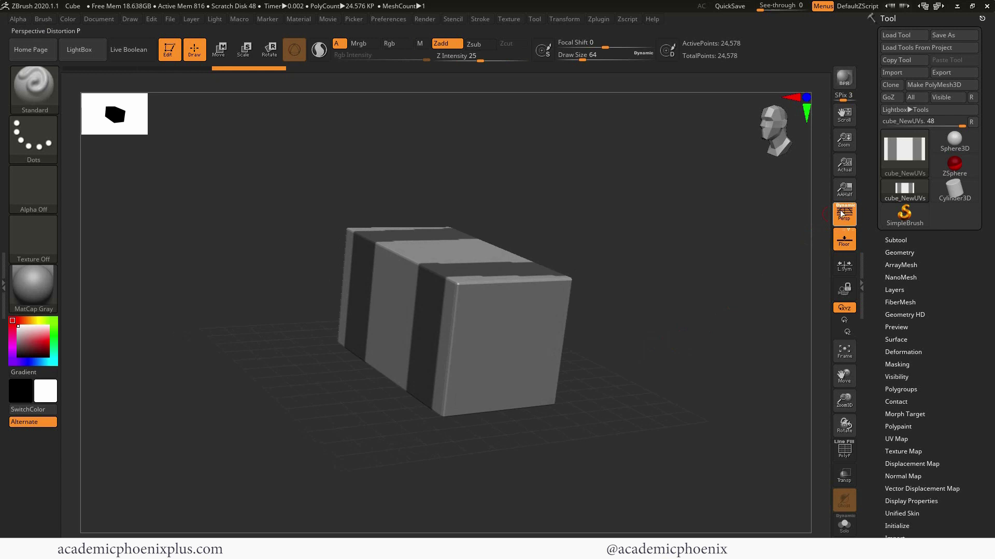
pyautogui.click(841, 216)
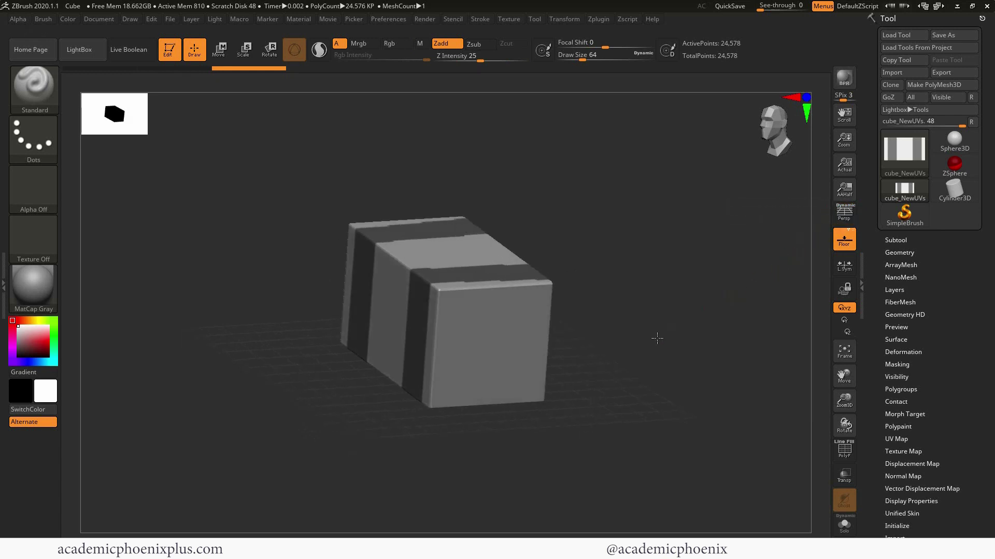
pyautogui.moveTo(652, 340); pyautogui.dragTo(683, 313)
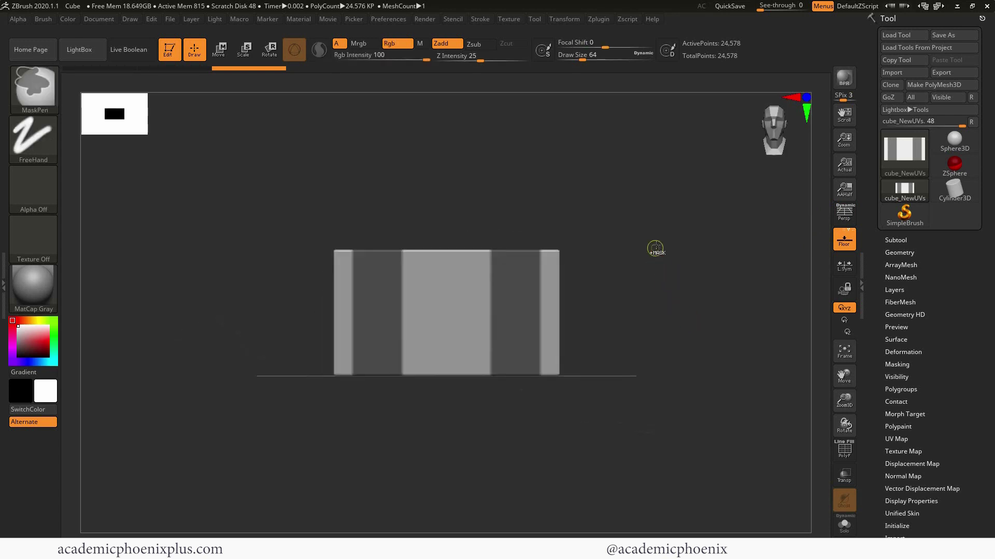
# Step: Clear the mask and, in front view, mask a right-side band mirrored to the left
pyautogui.moveTo(656, 243)
pyautogui.keyDown('ctrl'); pyautogui.mouseDown()
pyautogui.moveTo(713, 273)
pyautogui.moveTo(647, 261)
pyautogui.mouseUp(); pyautogui.keyUp('ctrl')
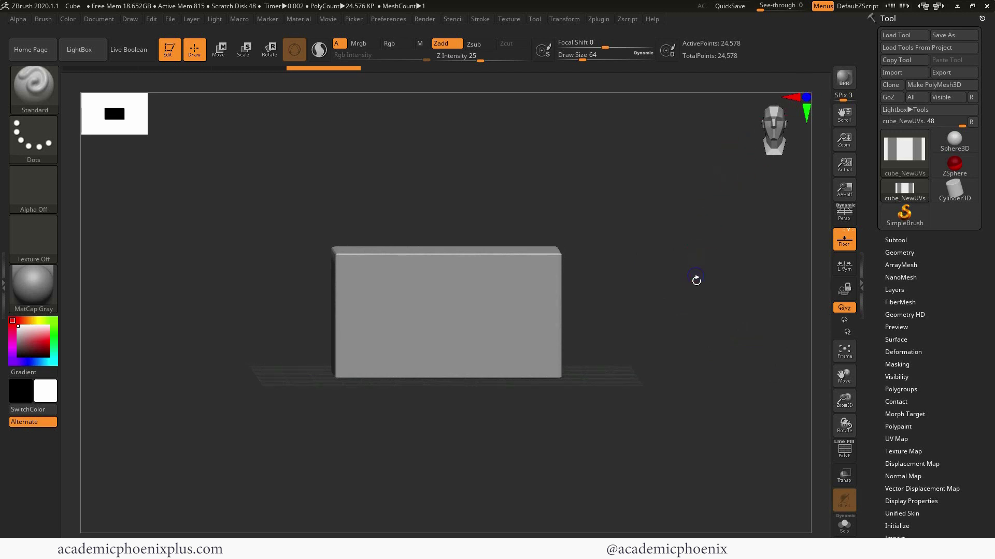
pyautogui.keyDown('shift'); pyautogui.moveTo(695, 281); pyautogui.dragTo(679, 306); pyautogui.keyUp('shift')
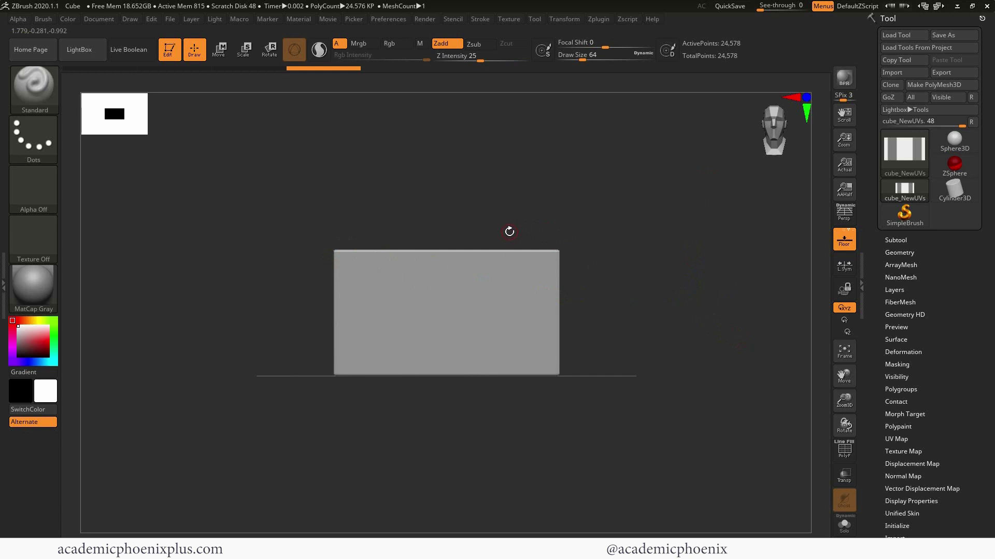
pyautogui.press('ctrl')
pyautogui.keyDown('ctrl'); pyautogui.moveTo(523, 259); pyautogui.dragTo(544, 404); pyautogui.keyUp('ctrl')
# Step: Turn perspective back on and switch between front and side views of the box
pyautogui.moveTo(694, 309); pyautogui.dragTo(534, 247)
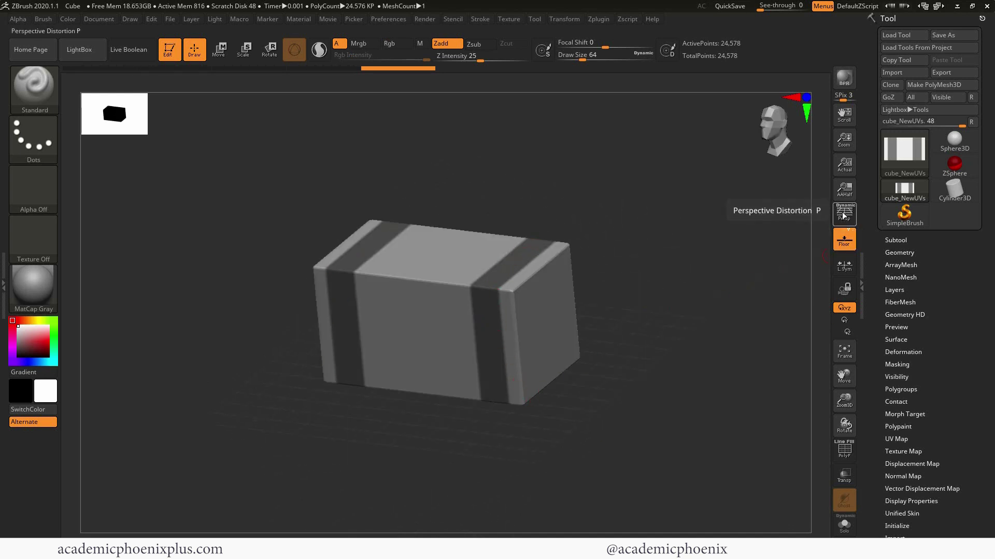
pyautogui.click(845, 213)
pyautogui.moveTo(654, 352)
pyautogui.mouseDown()
pyautogui.moveTo(604, 359)
pyautogui.moveTo(702, 338)
pyautogui.moveTo(672, 346)
pyautogui.mouseUp()
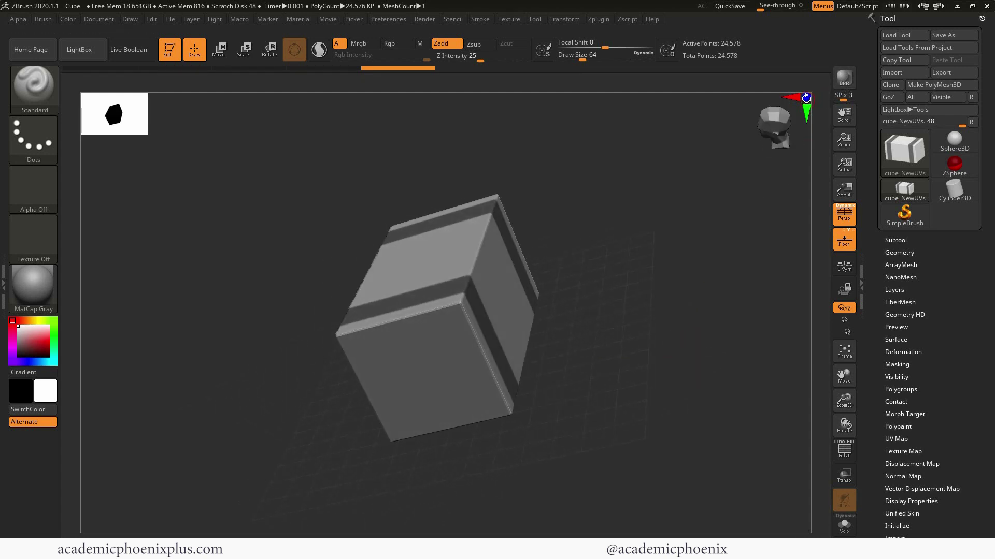
pyautogui.moveTo(704, 231); pyautogui.dragTo(714, 208)
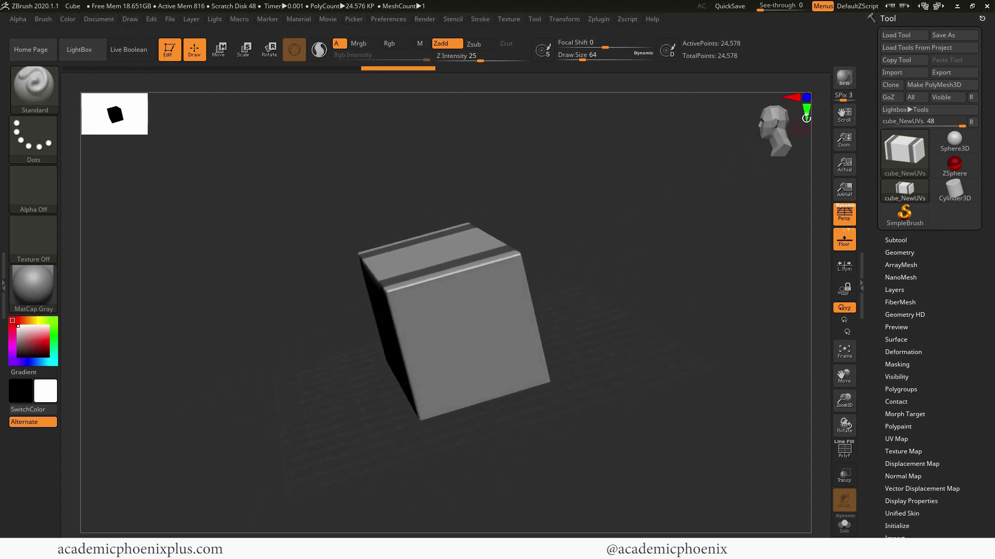
pyautogui.click(807, 97)
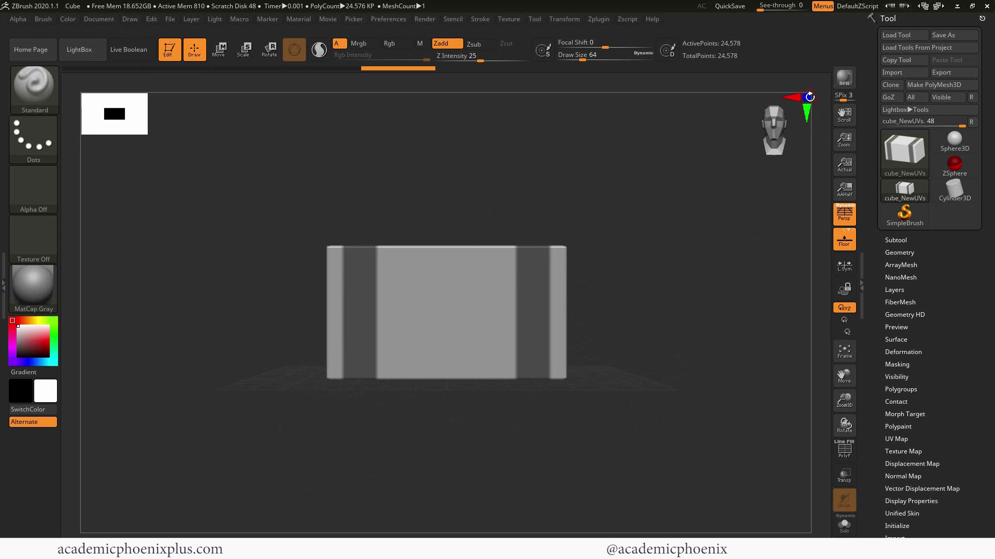
pyautogui.click(792, 98)
pyautogui.click(811, 96)
pyautogui.moveTo(651, 267)
pyautogui.mouseDown()
pyautogui.moveTo(663, 248)
pyautogui.moveTo(666, 259)
pyautogui.mouseUp()
pyautogui.click(808, 96)
# Step: From top view, mask a band across the middle of the cube
pyautogui.click(807, 114)
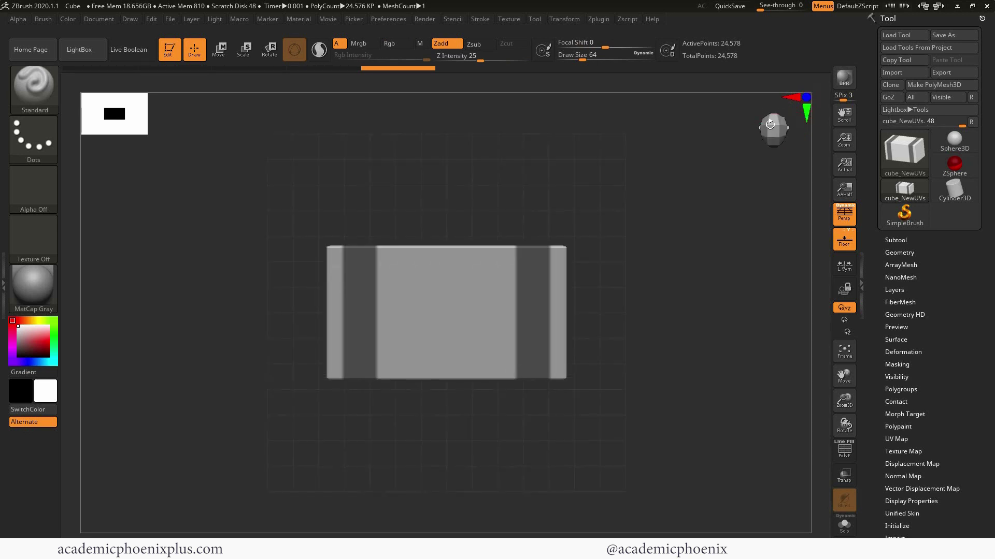
pyautogui.press('ctrl')
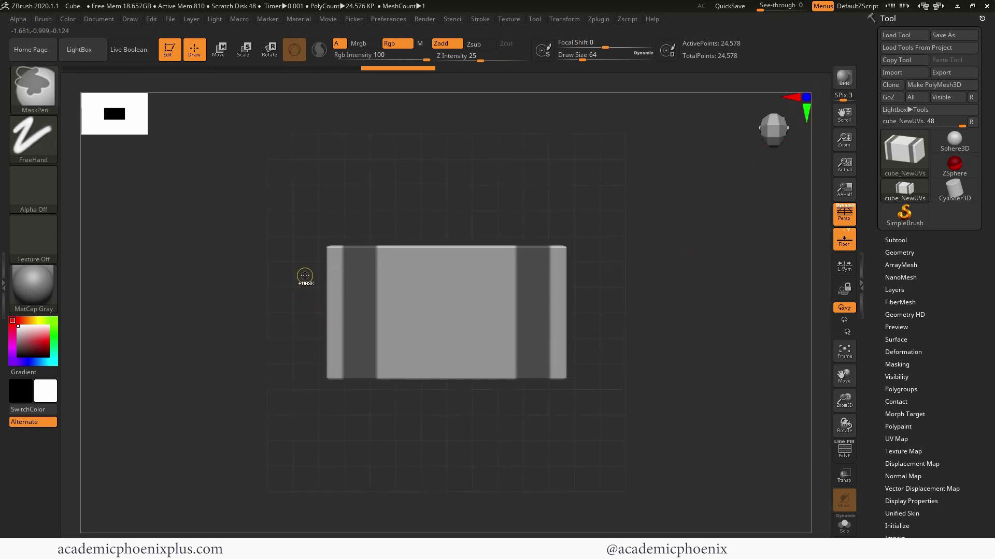
pyautogui.keyDown('ctrl'); pyautogui.moveTo(304, 275); pyautogui.dragTo(625, 352); pyautogui.keyUp('ctrl')
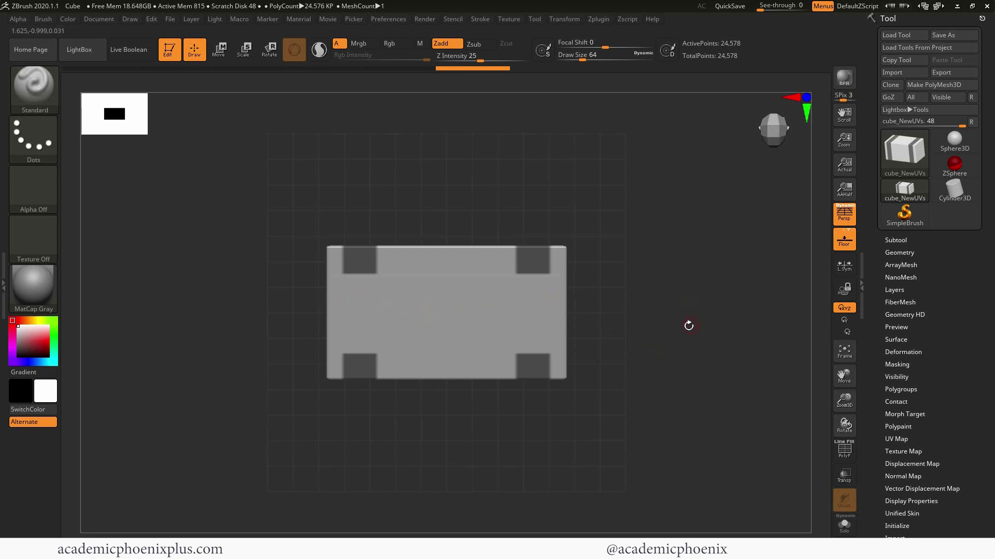
pyautogui.moveTo(683, 320); pyautogui.dragTo(617, 279)
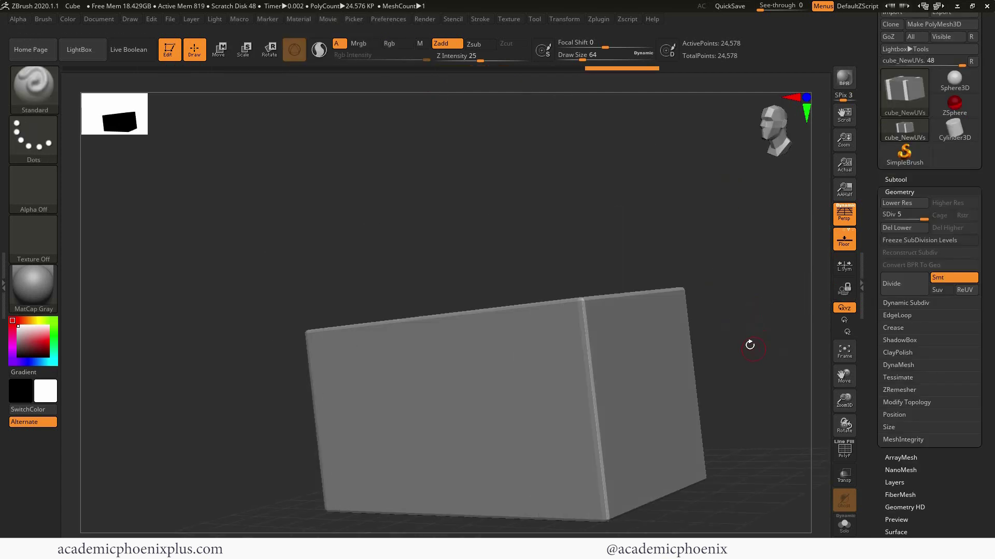
# Step: Subdivide the cube twice with Divide in the Geometry subpalette
pyautogui.moveTo(744, 340); pyautogui.dragTo(766, 337)
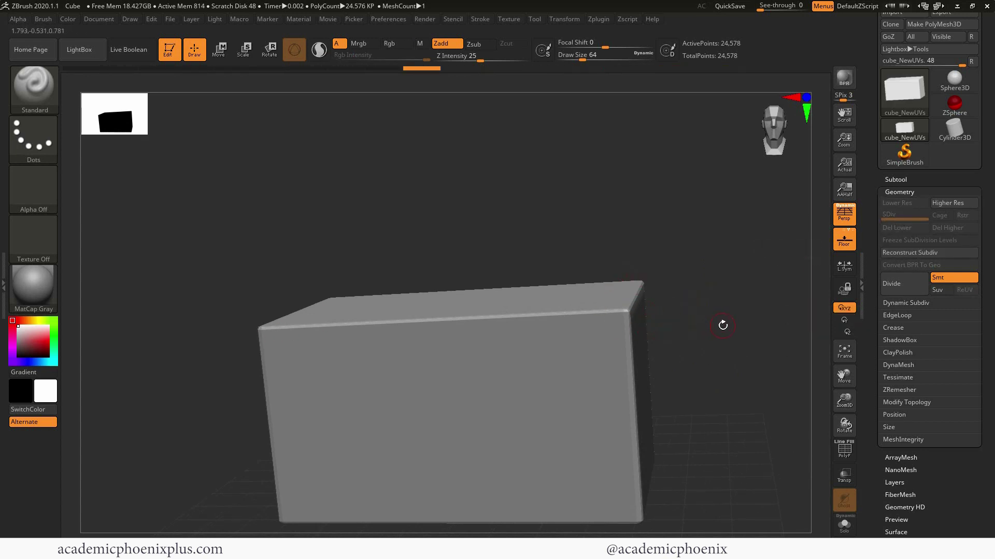
pyautogui.click(896, 287)
pyautogui.click(899, 283)
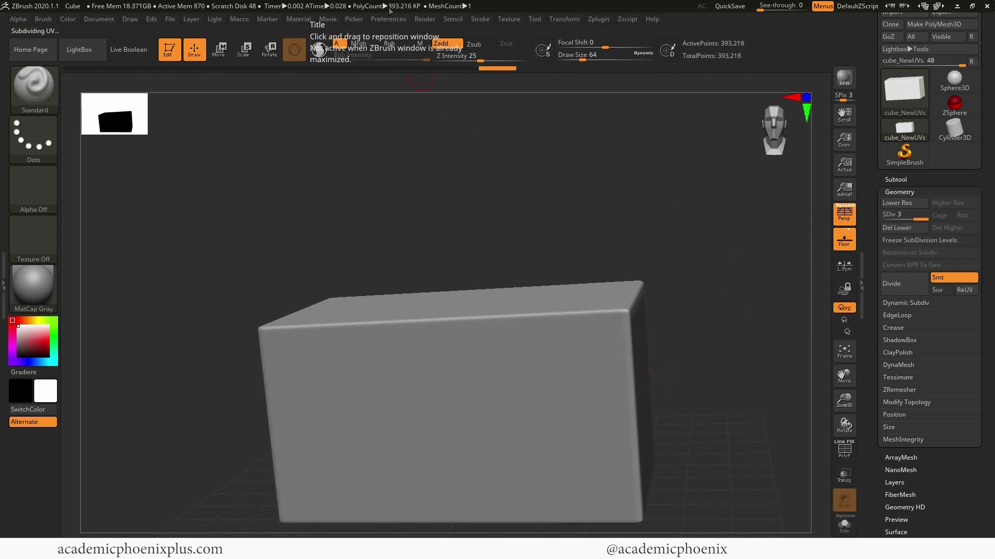
pyautogui.moveTo(712, 336)
pyautogui.mouseDown()
pyautogui.moveTo(701, 300)
pyautogui.moveTo(697, 340)
pyautogui.moveTo(709, 342)
pyautogui.moveTo(696, 323)
pyautogui.mouseUp()
# Step: In front view, mask vertical bands on the right and left sides and across the top
pyautogui.press('p')
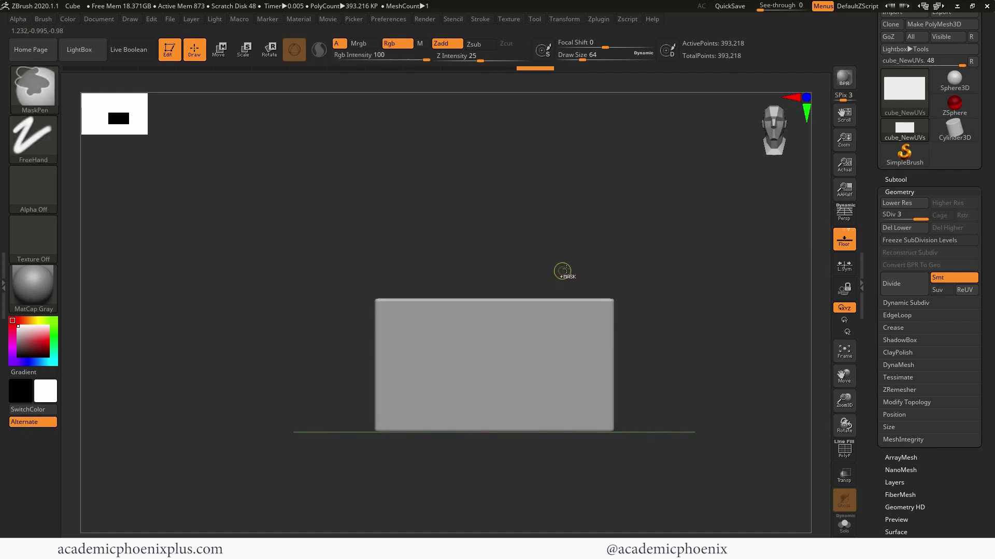
pyautogui.keyDown('ctrl'); pyautogui.moveTo(567, 269); pyautogui.dragTo(595, 449); pyautogui.keyUp('ctrl')
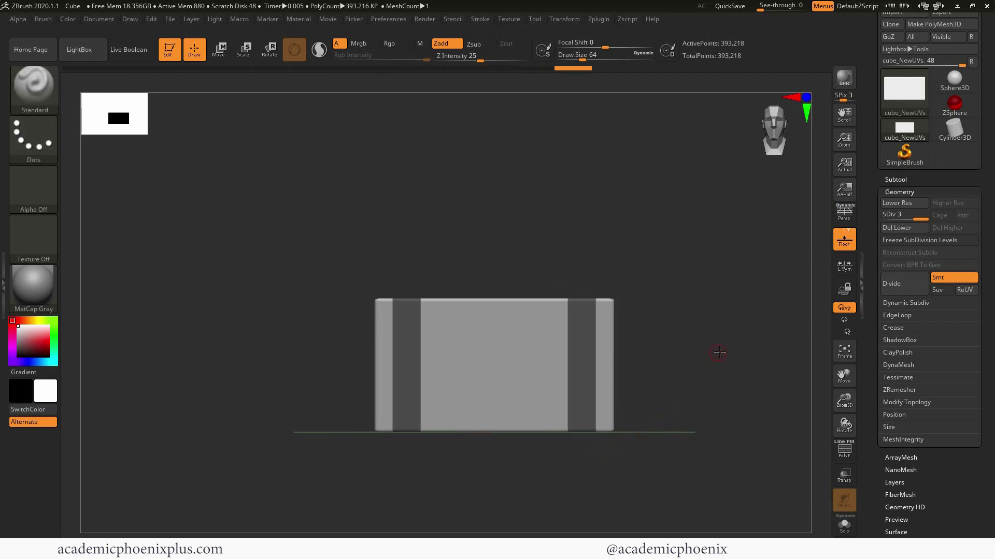
pyautogui.moveTo(719, 356)
pyautogui.mouseDown()
pyautogui.moveTo(685, 440)
pyautogui.moveTo(666, 413)
pyautogui.moveTo(710, 328)
pyautogui.moveTo(713, 377)
pyautogui.moveTo(710, 359)
pyautogui.mouseUp()
pyautogui.press('f')
pyautogui.keyDown('shift'); pyautogui.moveTo(674, 311); pyautogui.dragTo(677, 359); pyautogui.keyUp('shift')
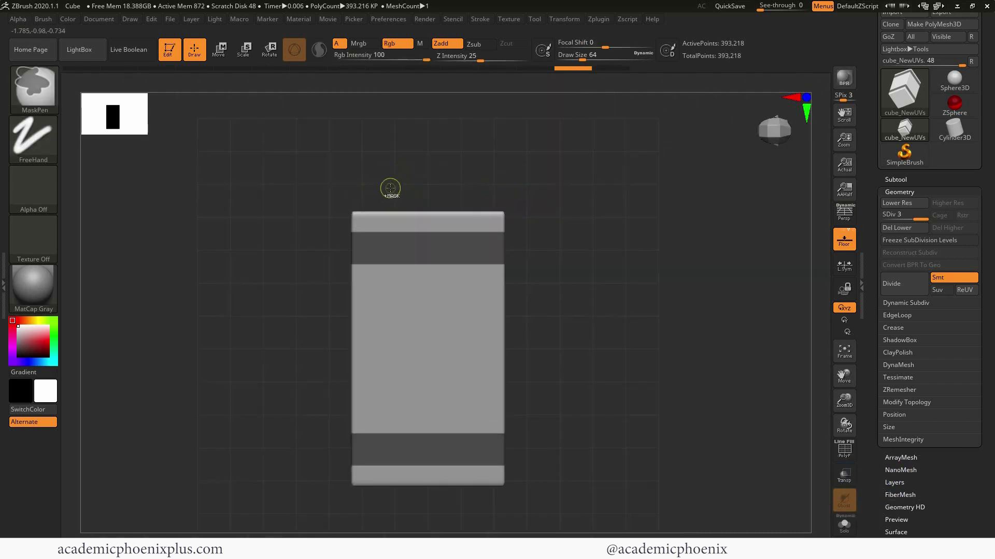
pyautogui.moveTo(385, 192)
pyautogui.keyDown('ctrl'); pyautogui.mouseDown()
pyautogui.moveTo(422, 272)
pyautogui.moveTo(488, 493)
pyautogui.moveTo(467, 468)
pyautogui.moveTo(475, 505)
pyautogui.mouseUp(); pyautogui.keyUp('ctrl')
# Step: Turn perspective back on and orbit to inspect the masked bands
pyautogui.moveTo(636, 493); pyautogui.dragTo(774, 359)
pyautogui.click(843, 211)
pyautogui.moveTo(659, 426); pyautogui.dragTo(697, 273)
# Step: Invert the mask so the bands are editable and open the Deformation subpalette
pyautogui.keyDown('ctrl'); pyautogui.click(691, 263); pyautogui.keyUp('ctrl')
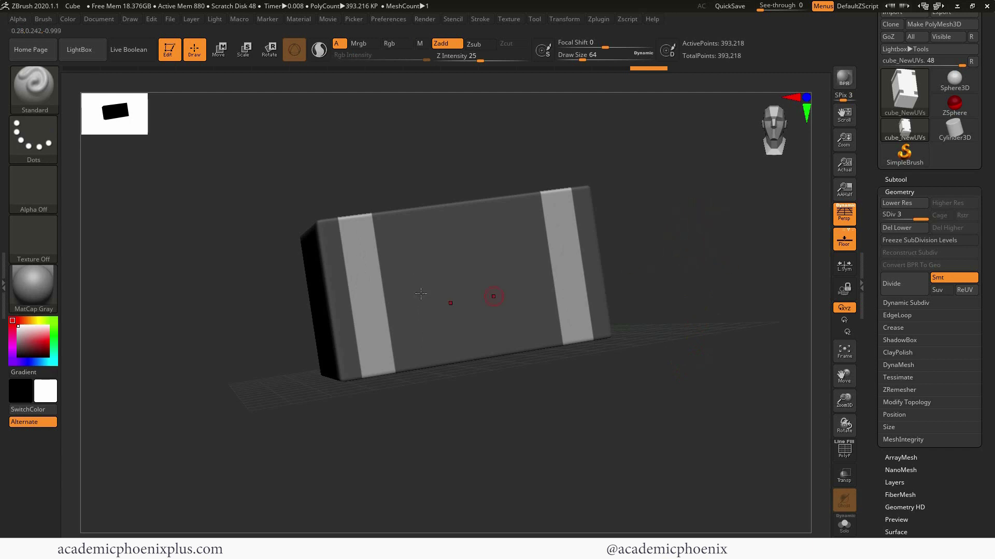
pyautogui.moveTo(375, 212); pyautogui.dragTo(582, 231)
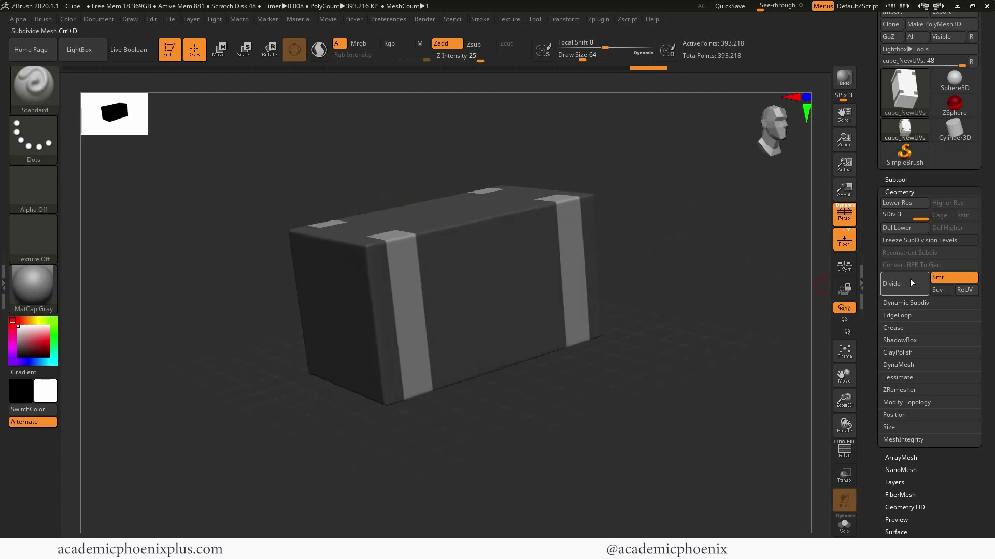
pyautogui.click(901, 191)
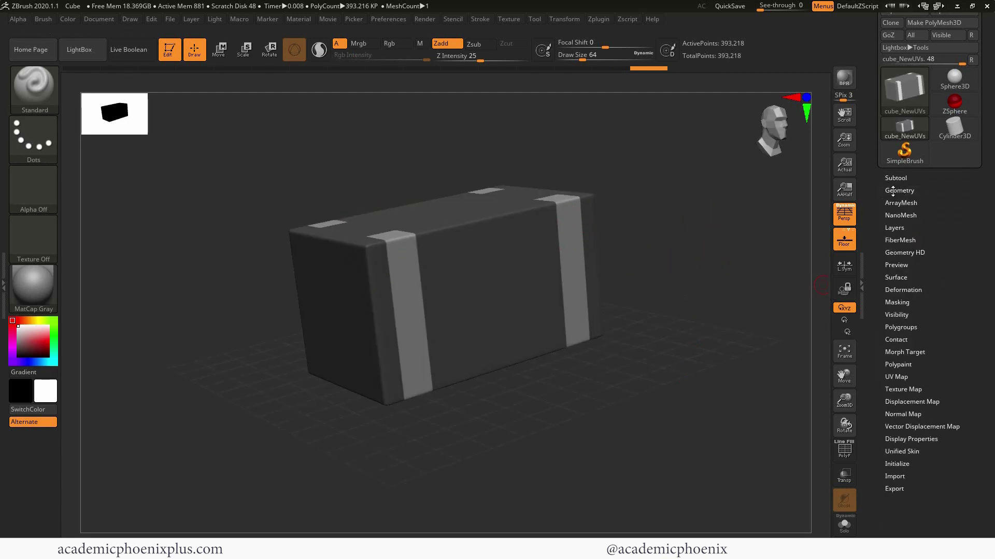
pyautogui.click(913, 290)
pyautogui.moveTo(870, 377); pyautogui.dragTo(872, 291)
# Step: Balloon the unmasked straps and corner pads outward with Inflate Balloon
pyautogui.click(931, 388)
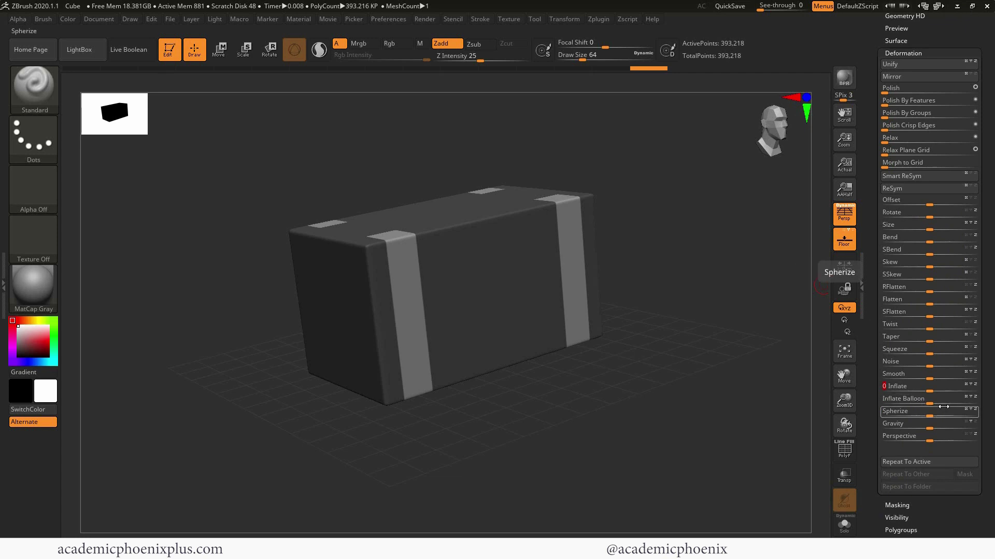
pyautogui.moveTo(931, 403); pyautogui.dragTo(942, 401)
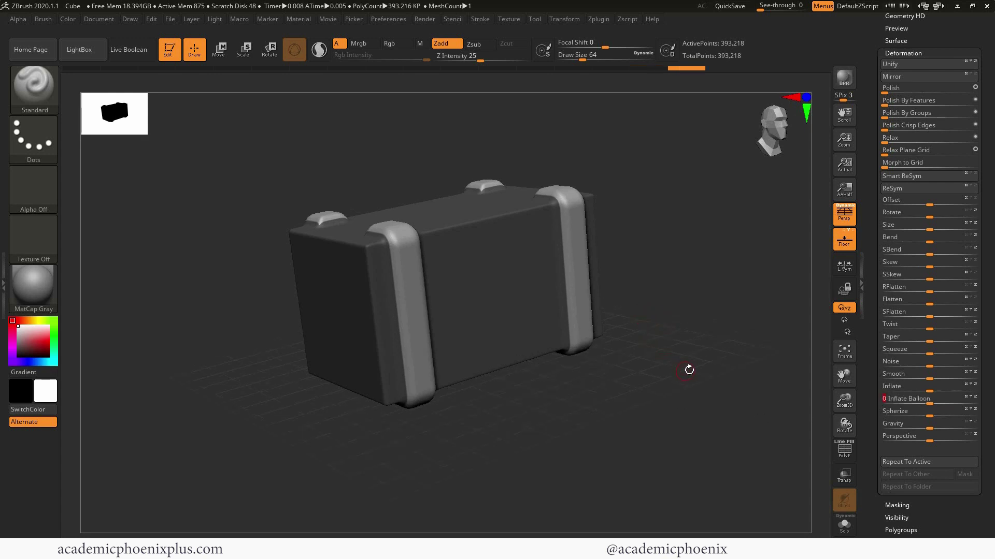
pyautogui.moveTo(690, 367)
pyautogui.mouseDown()
pyautogui.moveTo(724, 377)
pyautogui.moveTo(704, 391)
pyautogui.moveTo(707, 404)
pyautogui.mouseUp()
pyautogui.hotkey('ctrl', 'z')
pyautogui.hotkey('ctrl', 'z')
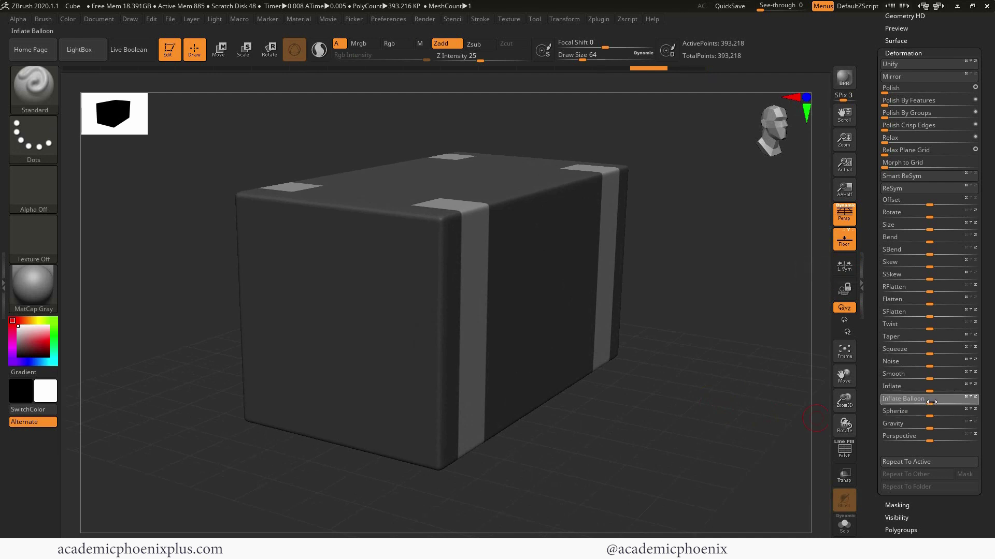
pyautogui.moveTo(933, 402); pyautogui.dragTo(938, 403)
pyautogui.hotkey('ctrl', 'z')
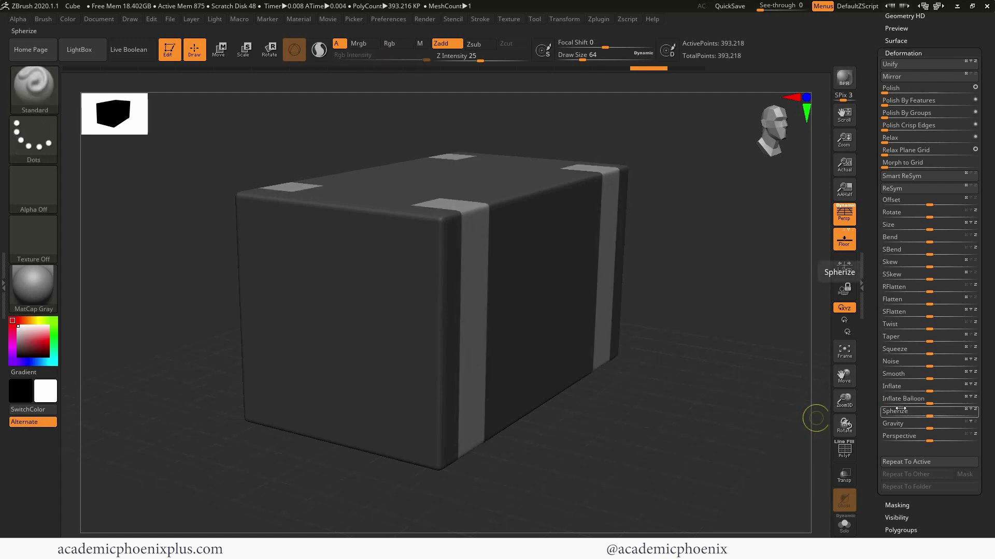
pyautogui.click(892, 399)
pyautogui.moveTo(924, 395); pyautogui.dragTo(924, 396)
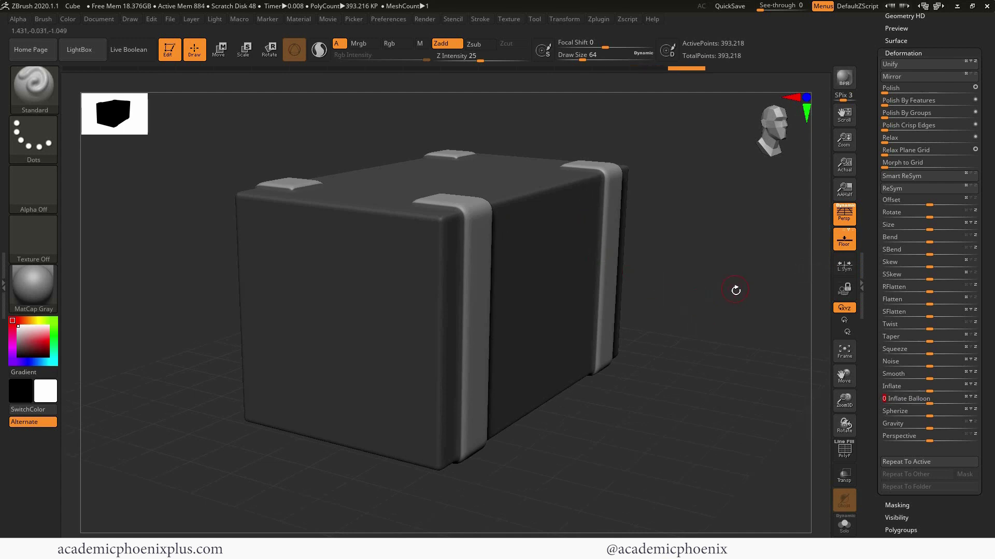
# Step: Clear the mask and orbit to check the raised straps on both sides
pyautogui.moveTo(735, 290); pyautogui.dragTo(697, 314)
pyautogui.keyDown('ctrl'); pyautogui.moveTo(689, 278); pyautogui.dragTo(726, 318); pyautogui.keyUp('ctrl')
pyautogui.moveTo(700, 350); pyautogui.dragTo(682, 288)
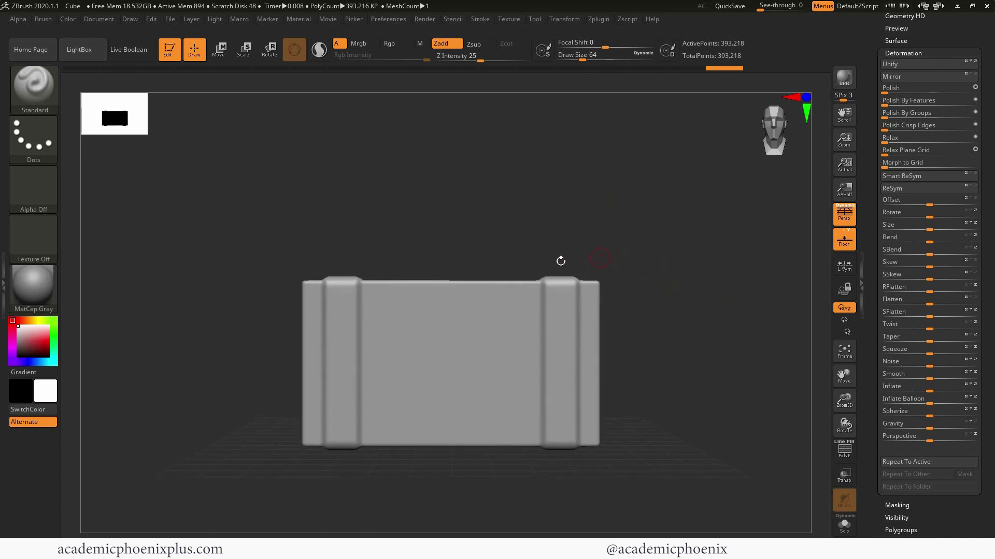
# Step: Try a mask along the crate's top edge, then clear it
pyautogui.press('ctrl')
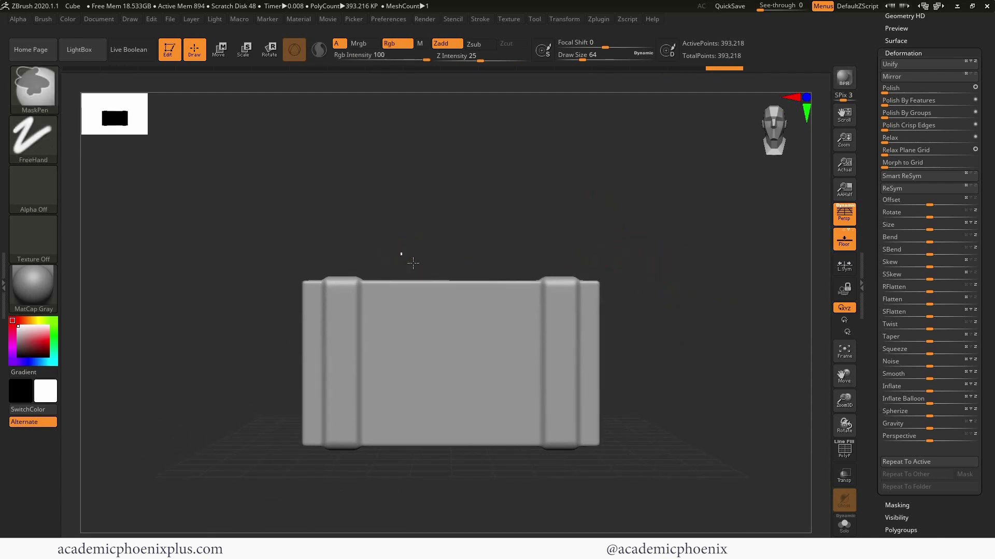
pyautogui.keyDown('ctrl'); pyautogui.moveTo(401, 252); pyautogui.dragTo(507, 308); pyautogui.keyUp('ctrl')
pyautogui.moveTo(733, 355); pyautogui.dragTo(714, 322)
pyautogui.press('ctrl')
pyautogui.moveTo(678, 203)
pyautogui.mouseDown()
pyautogui.moveTo(704, 319)
pyautogui.moveTo(646, 304)
pyautogui.moveTo(673, 297)
pyautogui.mouseUp()
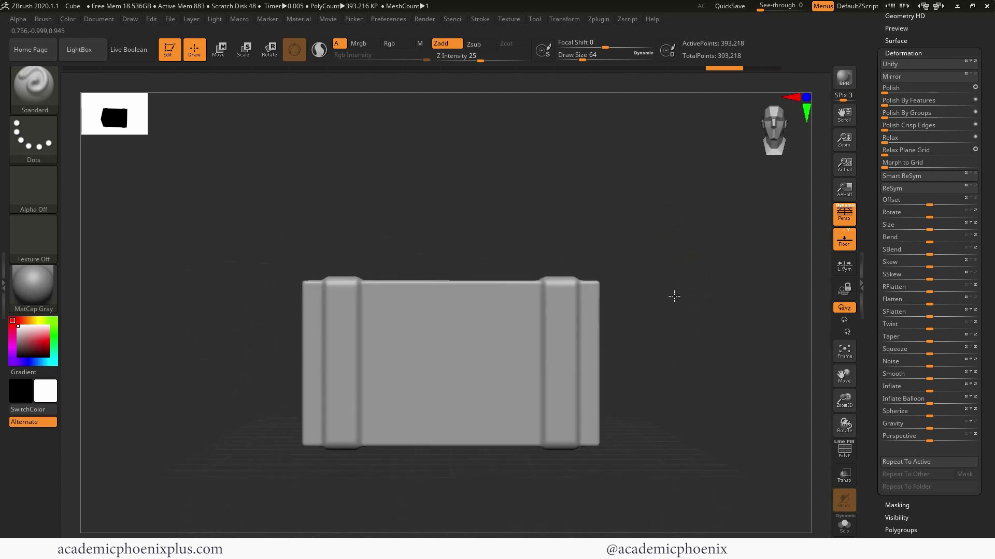
# Step: With perspective off, mask the strip between the two straps across the top's middle
pyautogui.click(844, 213)
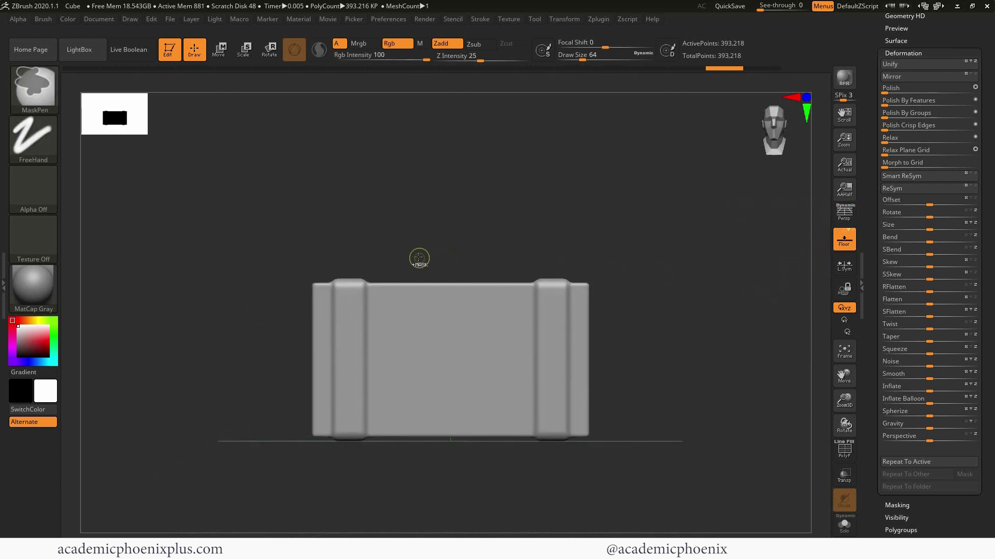
pyautogui.keyDown('ctrl'); pyautogui.moveTo(414, 260); pyautogui.dragTo(506, 306); pyautogui.keyUp('ctrl')
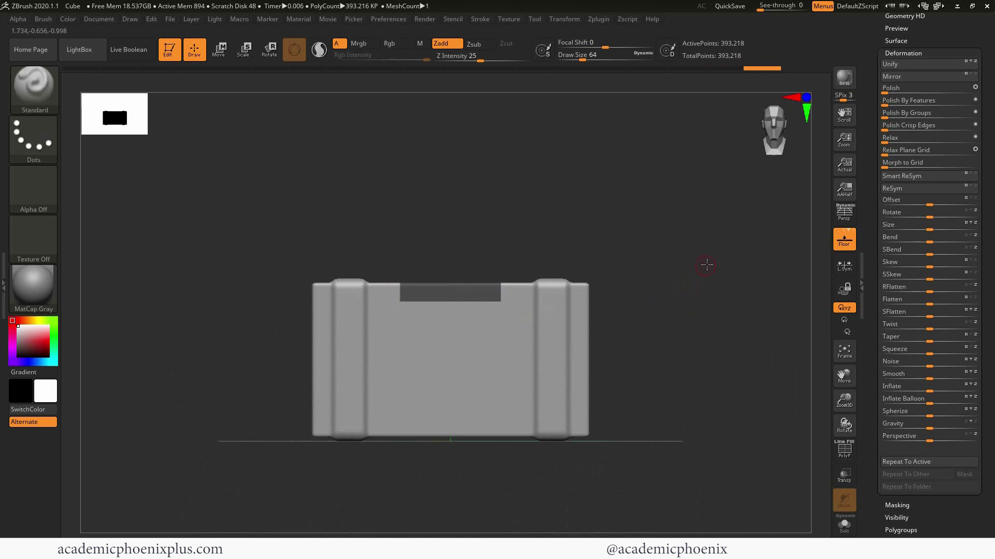
pyautogui.moveTo(708, 271); pyautogui.dragTo(710, 368)
pyautogui.press('ctrl')
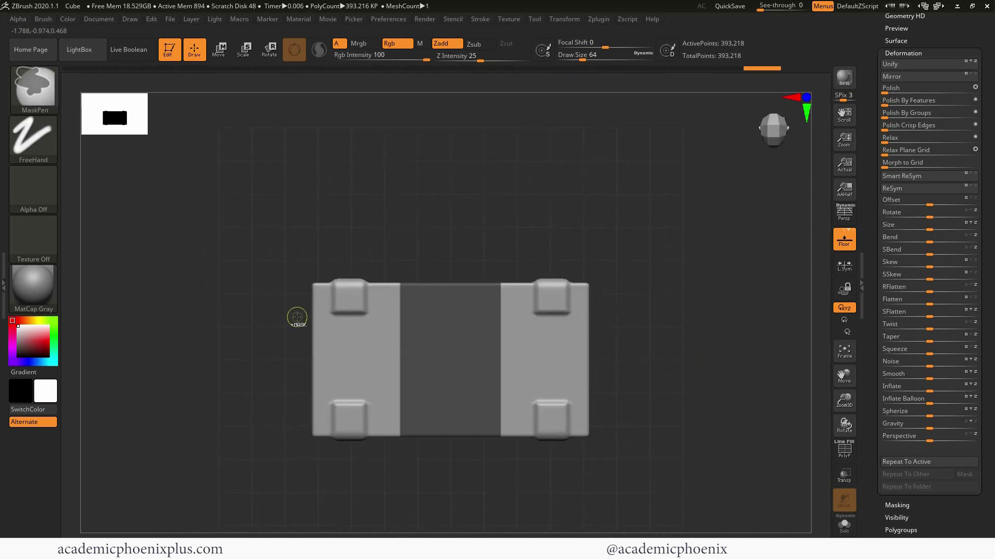
pyautogui.moveTo(296, 312)
pyautogui.keyDown('ctrl'); pyautogui.mouseDown()
pyautogui.moveTo(541, 351)
pyautogui.moveTo(652, 407)
pyautogui.moveTo(702, 314)
pyautogui.moveTo(694, 269)
pyautogui.mouseUp(); pyautogui.keyUp('ctrl')
# Step: Invert the mask and push the two patches inward with negative Inflate Balloon
pyautogui.click(835, 222)
pyautogui.moveTo(675, 353); pyautogui.dragTo(691, 375)
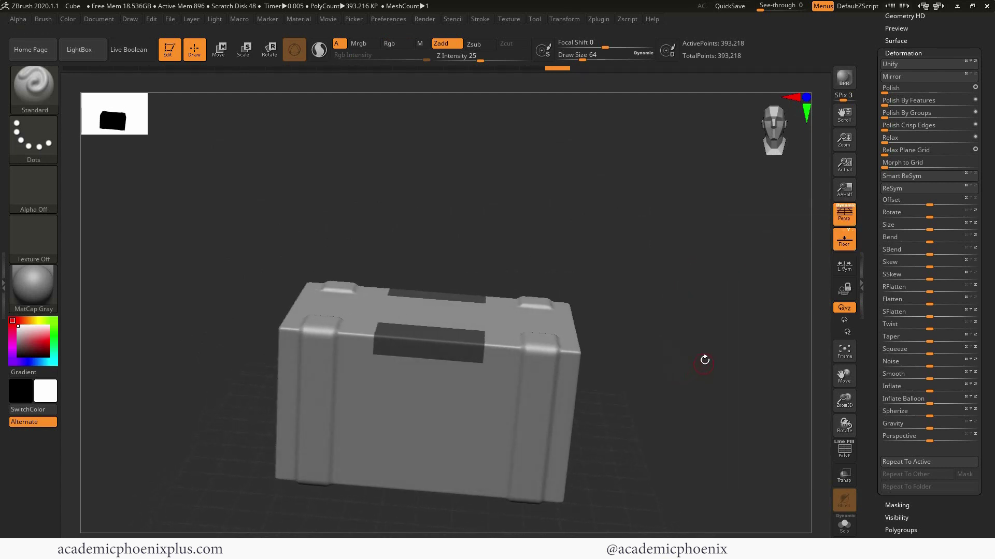
pyautogui.keyDown('ctrl'); pyautogui.click(704, 357); pyautogui.keyUp('ctrl')
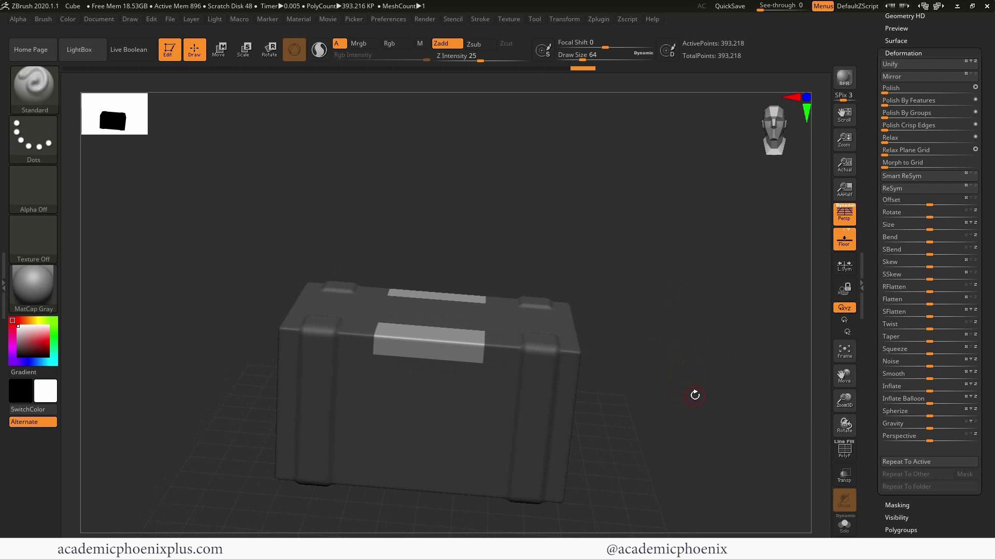
pyautogui.moveTo(717, 362); pyautogui.dragTo(719, 355)
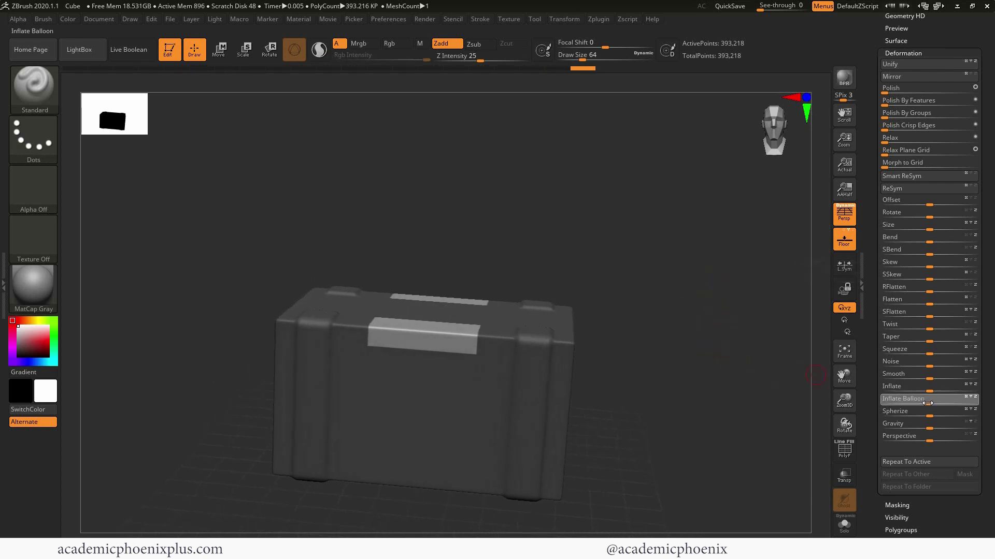
pyautogui.moveTo(919, 405); pyautogui.dragTo(914, 406)
pyautogui.moveTo(750, 389)
pyautogui.mouseDown()
pyautogui.moveTo(721, 393)
pyautogui.moveTo(707, 378)
pyautogui.moveTo(748, 402)
pyautogui.mouseUp()
pyautogui.moveTo(766, 349); pyautogui.dragTo(776, 361)
pyautogui.hotkey('ctrl', 'z')
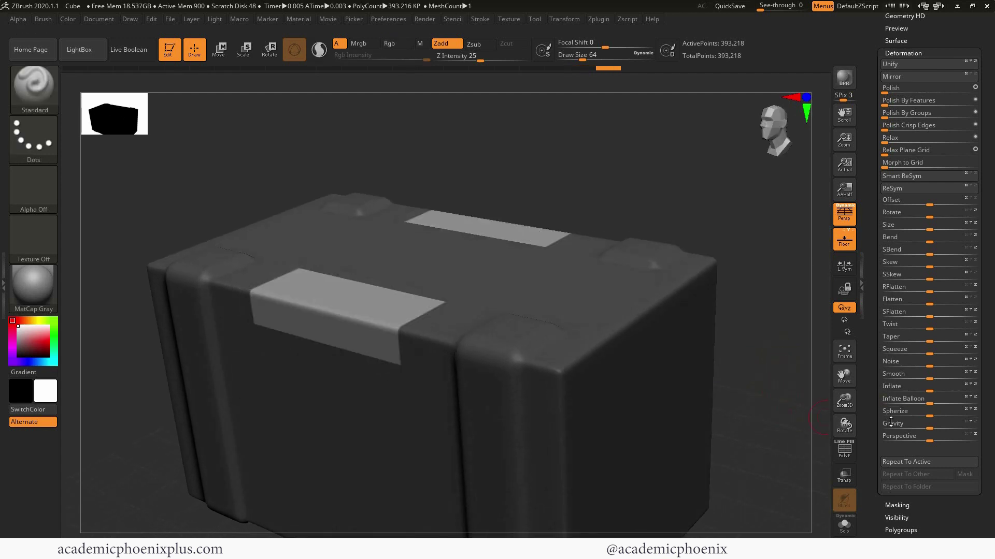
pyautogui.moveTo(928, 404); pyautogui.dragTo(925, 405)
# Step: Try Taper and RFlatten on the recesses, undo both, and collapse Deformation
pyautogui.moveTo(930, 342); pyautogui.dragTo(908, 326)
pyautogui.hotkey('ctrl', 'z')
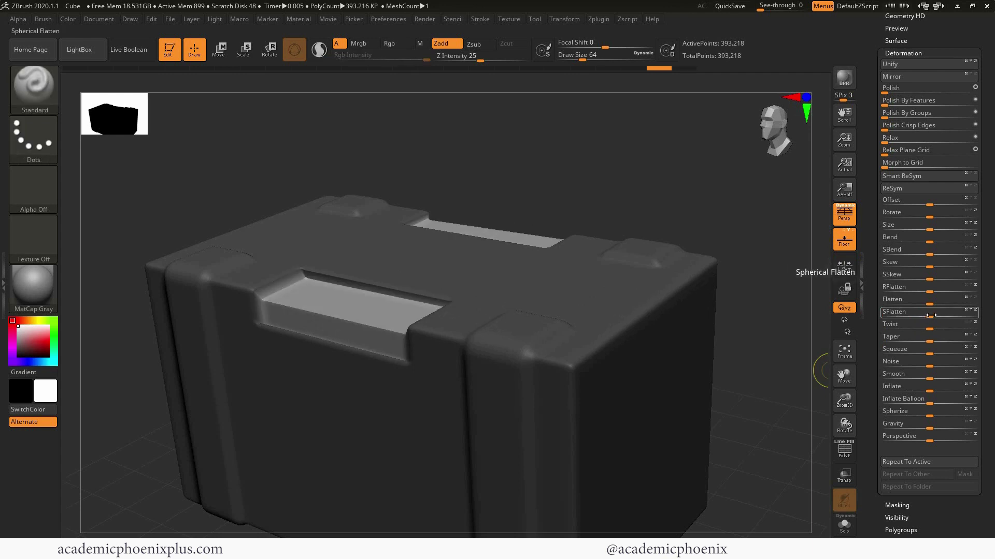
pyautogui.moveTo(932, 292)
pyautogui.mouseDown()
pyautogui.moveTo(952, 290)
pyautogui.moveTo(932, 266)
pyautogui.moveTo(945, 242)
pyautogui.mouseUp()
pyautogui.hotkey('ctrl', 'z')
pyautogui.hotkey('ctrl', 'z')
pyautogui.hotkey('ctrl', 'z')
pyautogui.hotkey('ctrl', 'z')
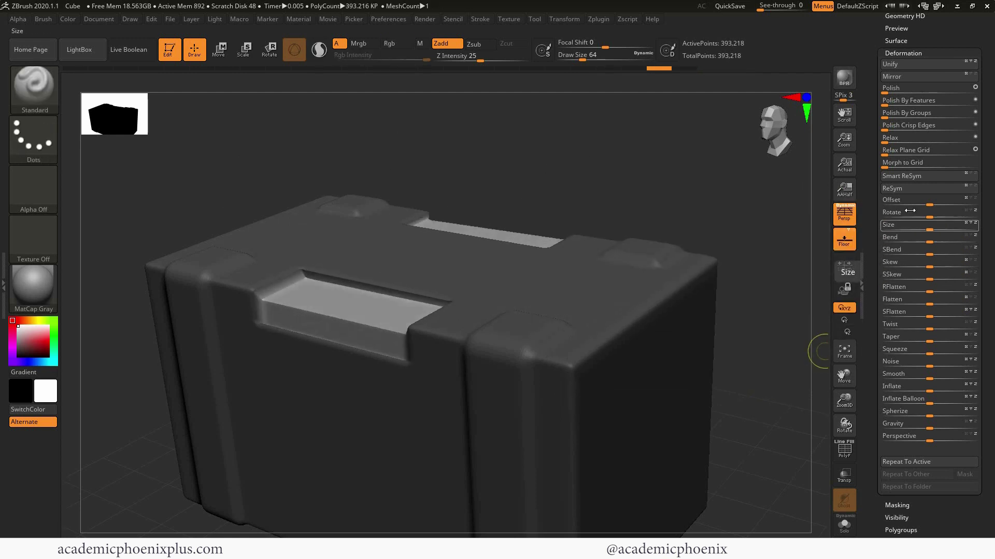
pyautogui.click(904, 54)
# Step: Turn on Z symmetry and select the TrimDynamic brush, viewing the crate's top
pyautogui.moveTo(573, 171); pyautogui.dragTo(569, 201)
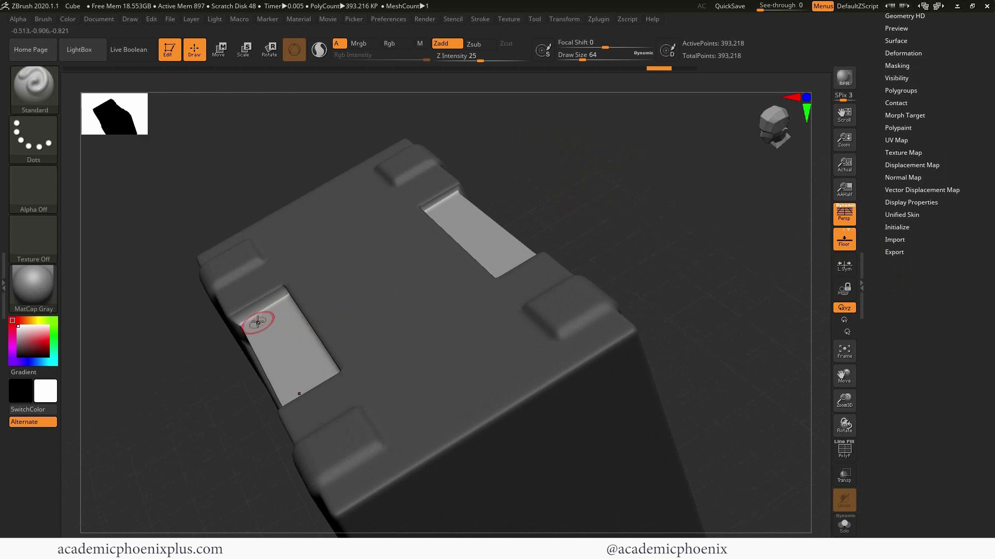
pyautogui.moveTo(681, 220)
pyautogui.mouseDown()
pyautogui.moveTo(715, 188)
pyautogui.moveTo(695, 192)
pyautogui.mouseUp()
pyautogui.click(571, 21)
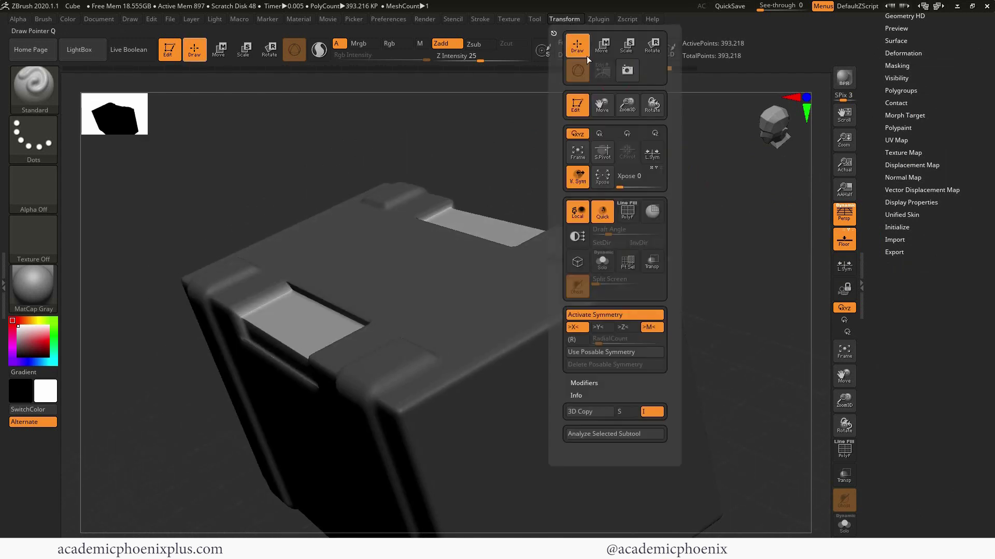
pyautogui.click(628, 331)
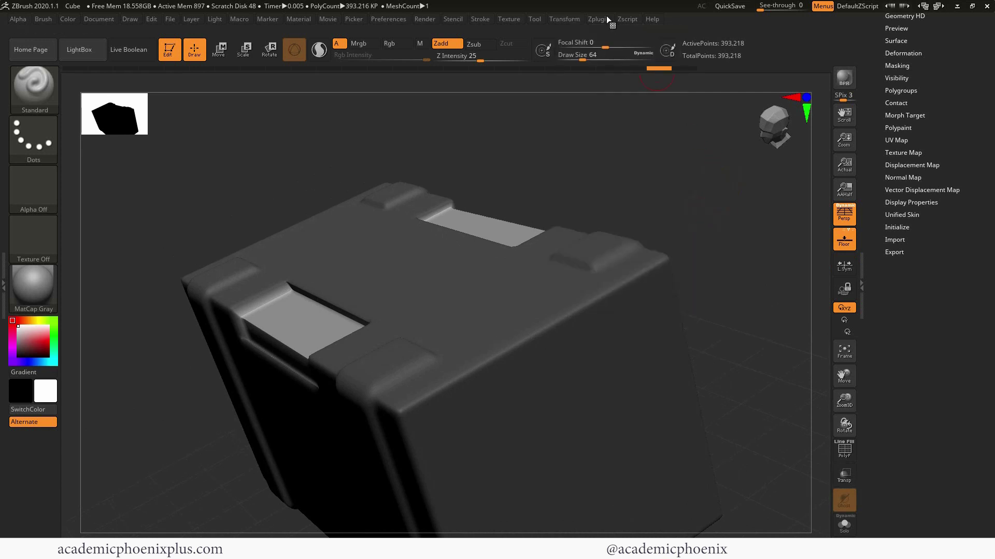
pyautogui.moveTo(576, 141); pyautogui.dragTo(388, 294)
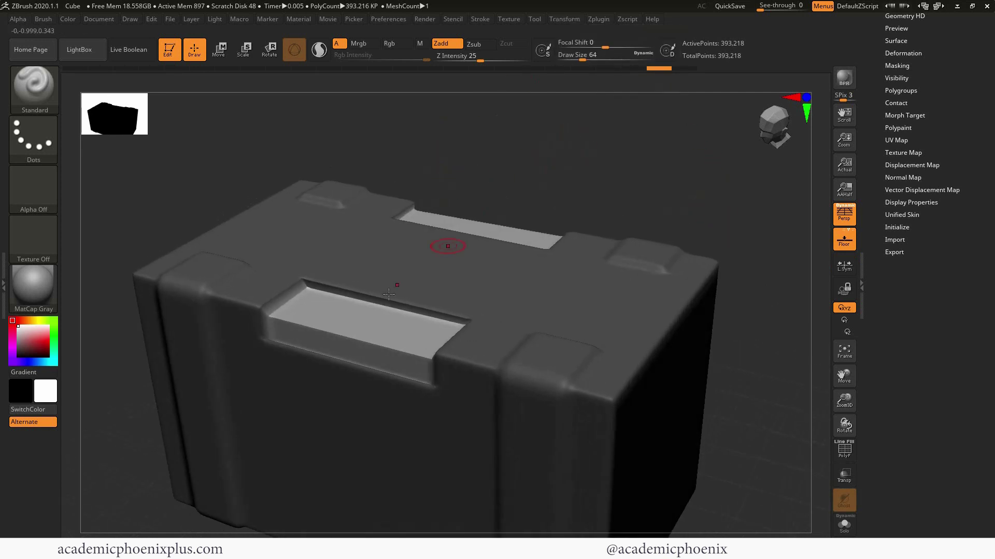
pyautogui.click(54, 111)
pyautogui.click(749, 348)
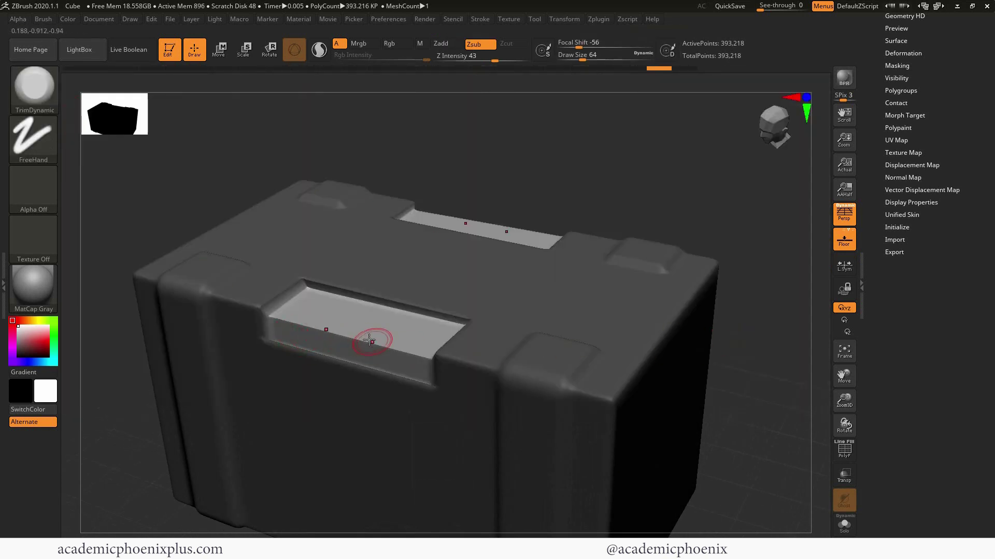
# Step: Flatten and trim the handle slot edges, undoing a trial smoothing stroke
pyautogui.moveTo(341, 337)
pyautogui.mouseDown()
pyautogui.moveTo(289, 321)
pyautogui.moveTo(423, 363)
pyautogui.moveTo(314, 320)
pyautogui.mouseUp()
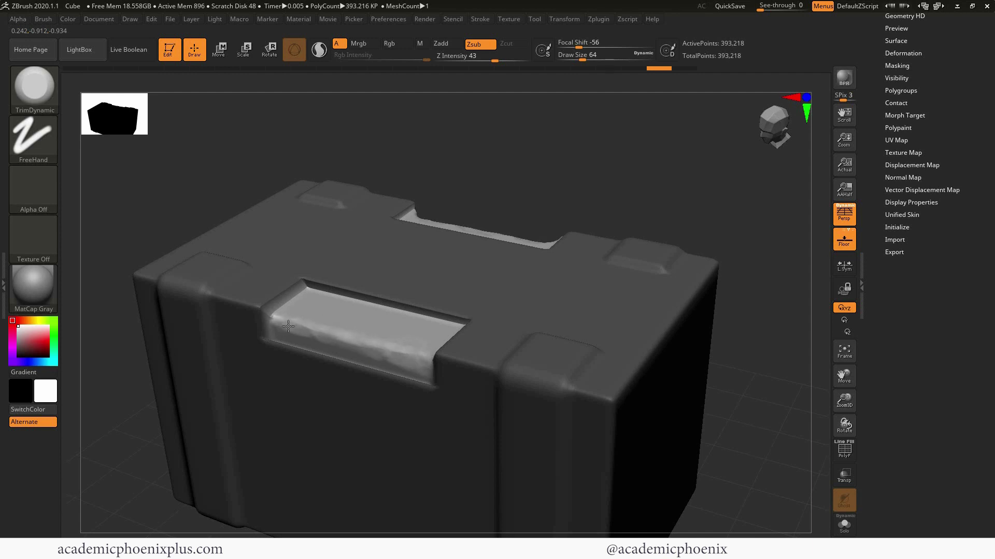
pyautogui.moveTo(272, 319); pyautogui.dragTo(422, 373)
pyautogui.press('shift')
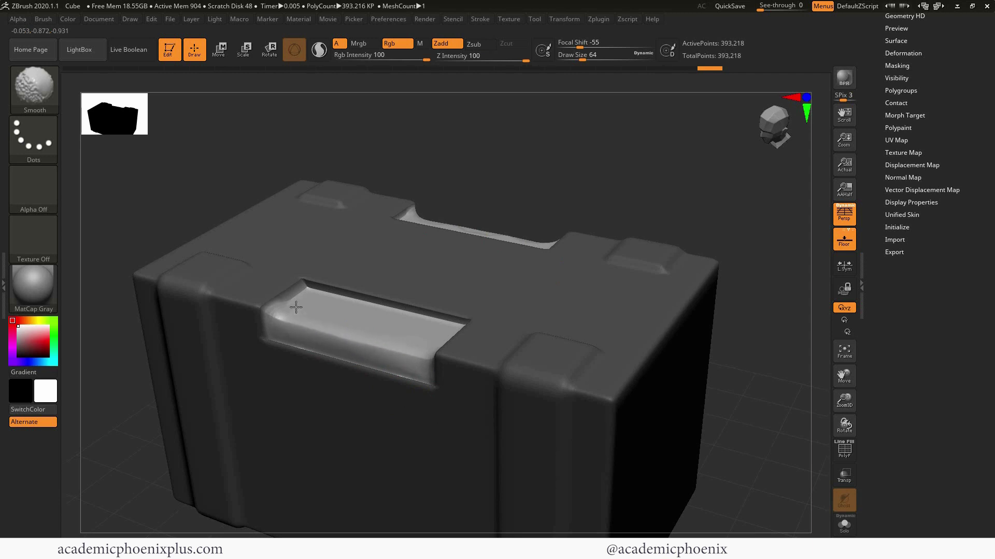
pyautogui.keyDown('shift'); pyautogui.moveTo(312, 300); pyautogui.dragTo(312, 312); pyautogui.keyUp('shift')
pyautogui.hotkey('ctrl', 'z')
pyautogui.press('shift')
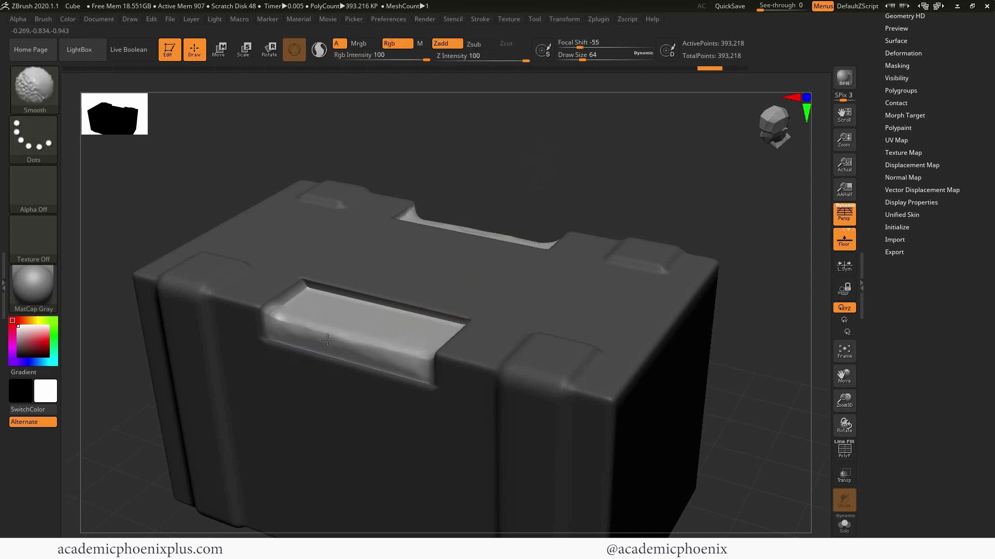
pyautogui.moveTo(595, 178)
pyautogui.mouseDown()
pyautogui.moveTo(592, 155)
pyautogui.moveTo(593, 171)
pyautogui.moveTo(515, 223)
pyautogui.moveTo(582, 207)
pyautogui.mouseUp()
pyautogui.press('shift')
pyautogui.moveTo(720, 358)
pyautogui.mouseDown()
pyautogui.moveTo(670, 302)
pyautogui.moveTo(637, 329)
pyautogui.moveTo(668, 310)
pyautogui.moveTo(675, 291)
pyautogui.moveTo(657, 322)
pyautogui.mouseUp()
# Step: Clear the mask, turn off perspective, and frame the crate's end face
pyautogui.press('ctrl')
pyautogui.keyDown('ctrl'); pyautogui.moveTo(649, 277); pyautogui.dragTo(680, 319); pyautogui.keyUp('ctrl')
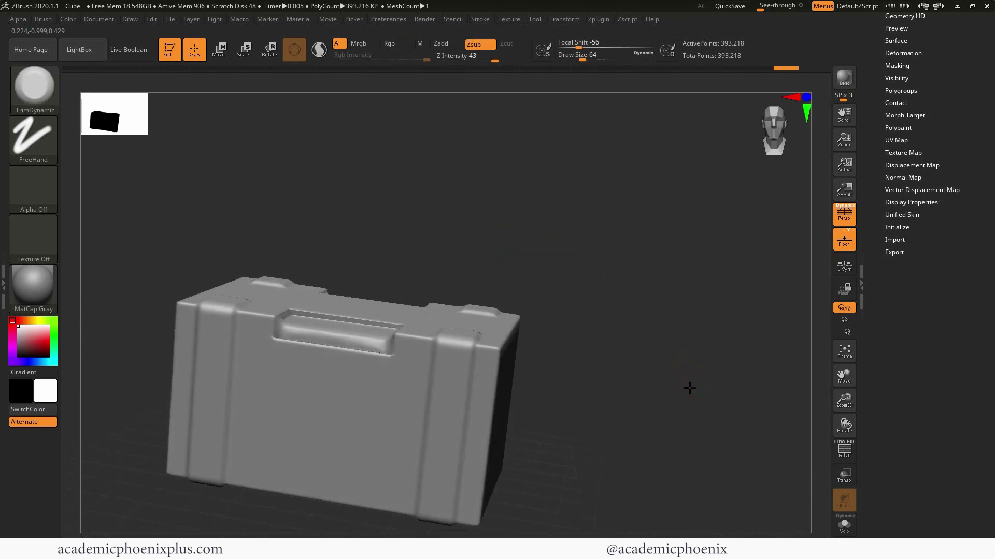
pyautogui.moveTo(687, 388)
pyautogui.mouseDown()
pyautogui.moveTo(673, 384)
pyautogui.moveTo(689, 377)
pyautogui.moveTo(673, 381)
pyautogui.moveTo(696, 411)
pyautogui.moveTo(694, 393)
pyautogui.moveTo(617, 391)
pyautogui.moveTo(642, 317)
pyautogui.moveTo(651, 320)
pyautogui.mouseUp()
pyautogui.click(847, 214)
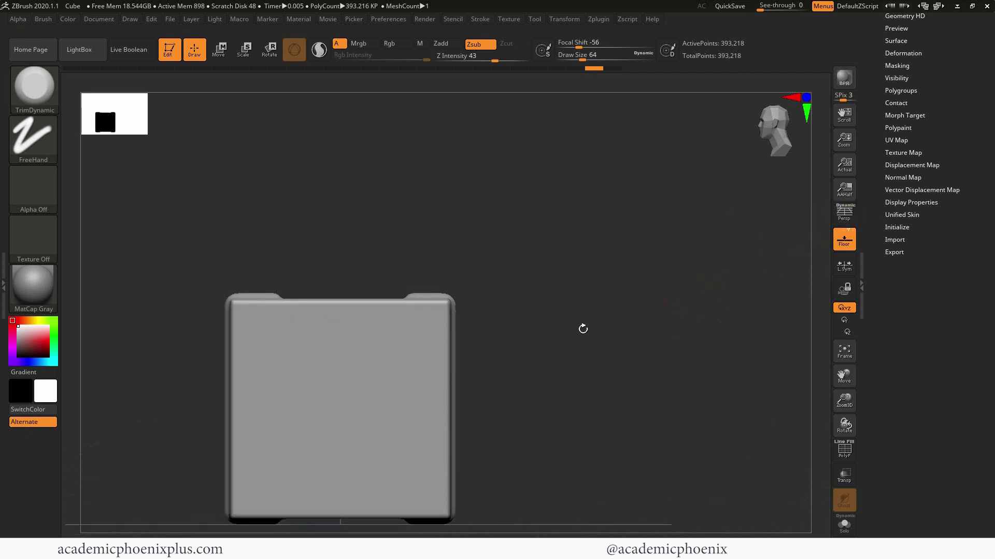
pyautogui.keyDown('alt'); pyautogui.moveTo(557, 342); pyautogui.dragTo(414, 326); pyautogui.keyUp('alt')
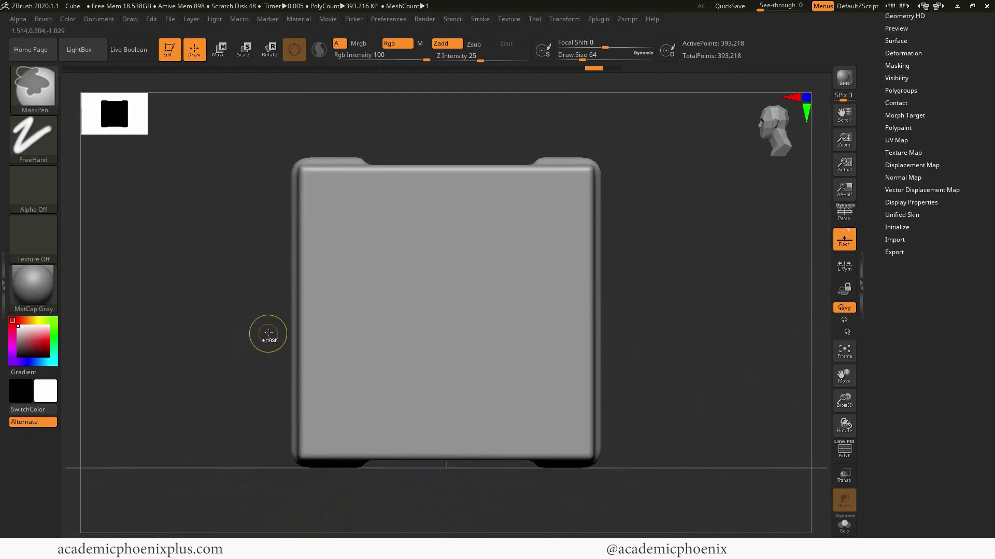
# Step: Mask three horizontal bands, unmask their ends, and invert the mask to free them
pyautogui.keyDown('ctrl'); pyautogui.moveTo(275, 331); pyautogui.dragTo(632, 359); pyautogui.keyUp('ctrl')
pyautogui.keyDown('ctrl'); pyautogui.moveTo(256, 372); pyautogui.dragTo(635, 388); pyautogui.keyUp('ctrl')
pyautogui.keyDown('ctrl'); pyautogui.moveTo(265, 403); pyautogui.dragTo(632, 428); pyautogui.keyUp('ctrl')
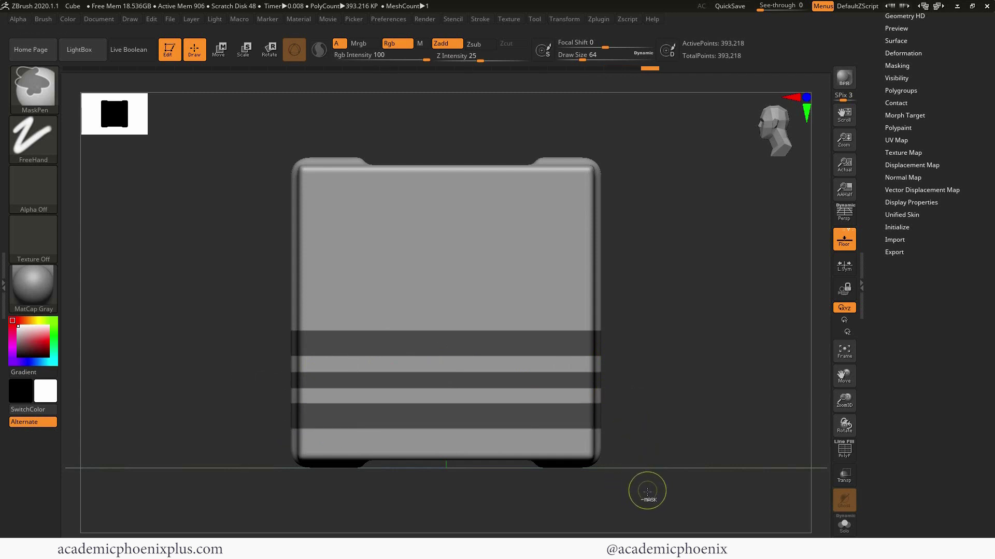
pyautogui.keyDown('ctrl'); pyautogui.keyDown('alt'); pyautogui.moveTo(647, 492); pyautogui.dragTo(530, 143); pyautogui.keyUp('alt'); pyautogui.keyUp('ctrl')
pyautogui.press('p')
pyautogui.moveTo(689, 287); pyautogui.dragTo(726, 268)
pyautogui.keyDown('ctrl'); pyautogui.click(775, 340); pyautogui.keyUp('ctrl')
pyautogui.keyDown('alt'); pyautogui.moveTo(786, 397); pyautogui.dragTo(788, 321); pyautogui.keyUp('alt')
# Step: Apply a negative Inflate in Tool > Deformation to sink the three strips, then inspect the vents
pyautogui.moveTo(917, 53); pyautogui.dragTo(917, 133)
pyautogui.click(916, 135)
pyautogui.scroll(-3, 912, 363)
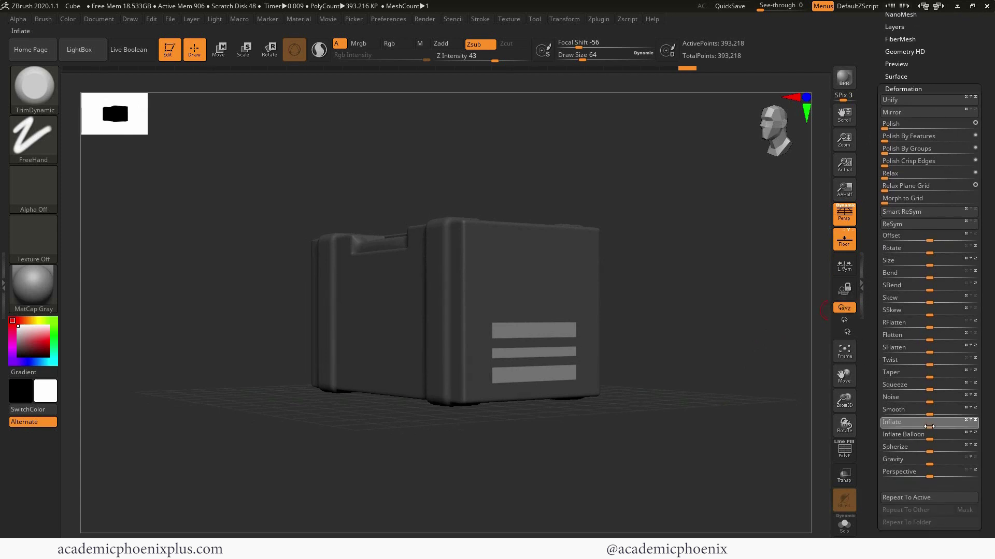
pyautogui.moveTo(927, 426); pyautogui.dragTo(925, 426)
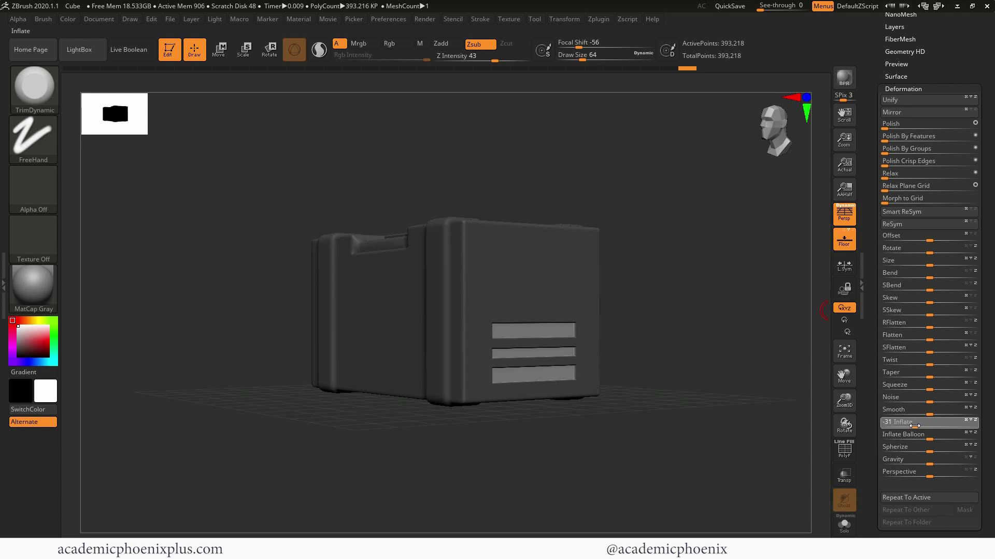
pyautogui.moveTo(914, 425); pyautogui.dragTo(913, 426)
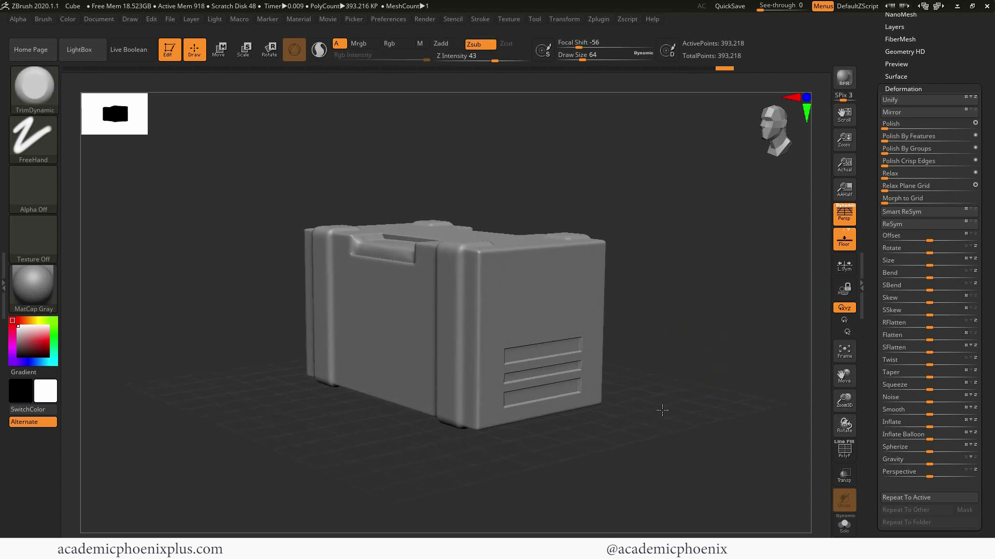
pyautogui.moveTo(662, 410); pyautogui.dragTo(684, 309)
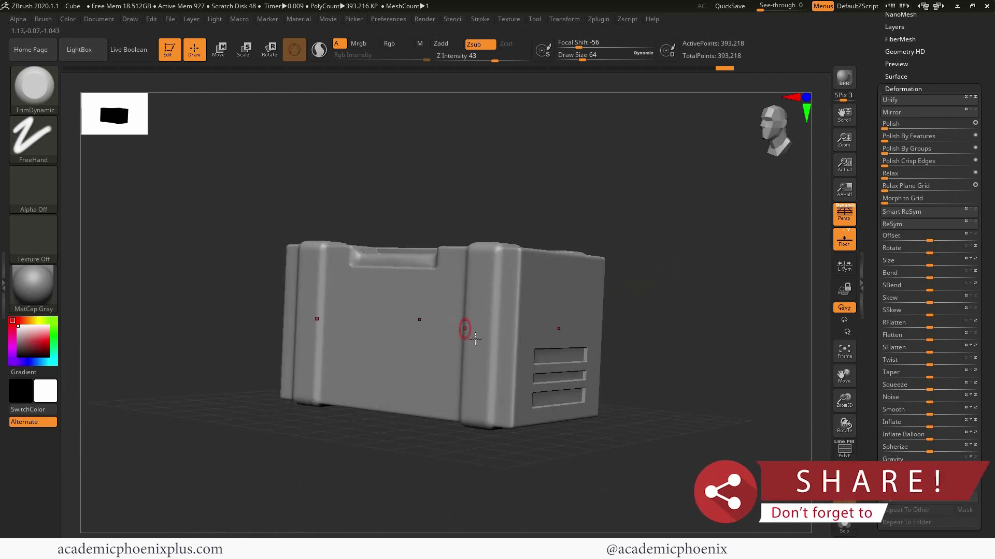
pyautogui.moveTo(668, 399); pyautogui.dragTo(711, 388)
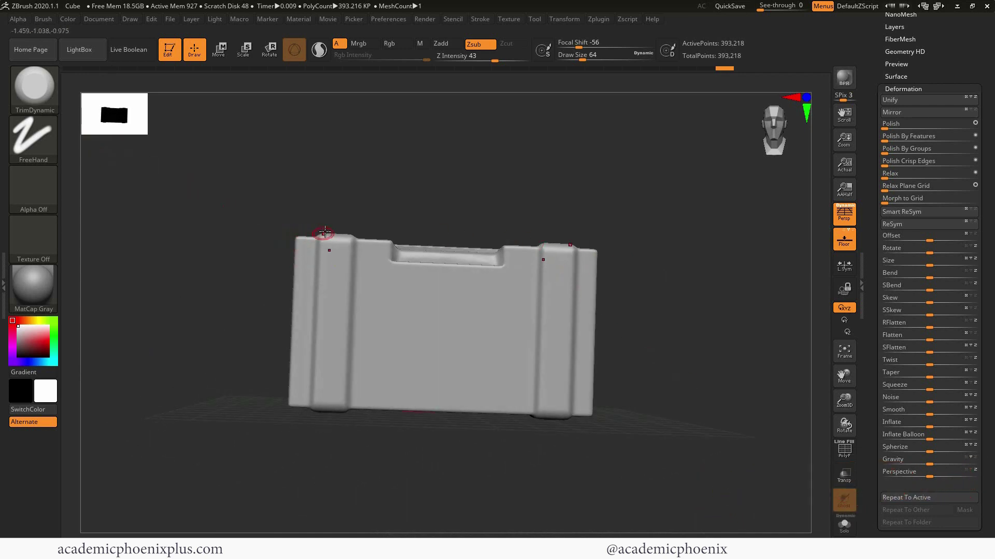
pyautogui.moveTo(705, 219); pyautogui.dragTo(690, 238)
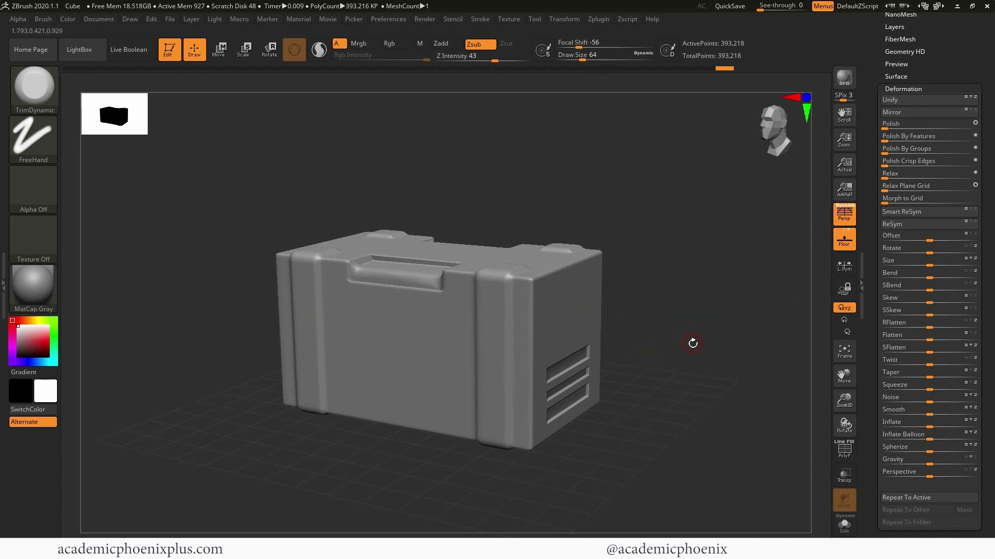
# Step: Select the Standard brush with the Alpha 17 ring pattern
pyautogui.moveTo(651, 282); pyautogui.dragTo(678, 301)
pyautogui.click(33, 88)
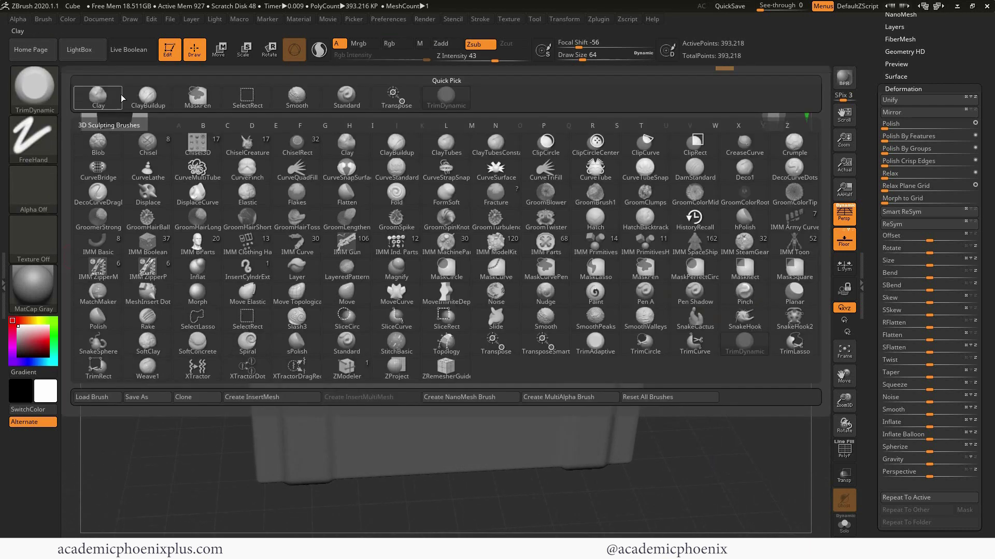
pyautogui.click(347, 99)
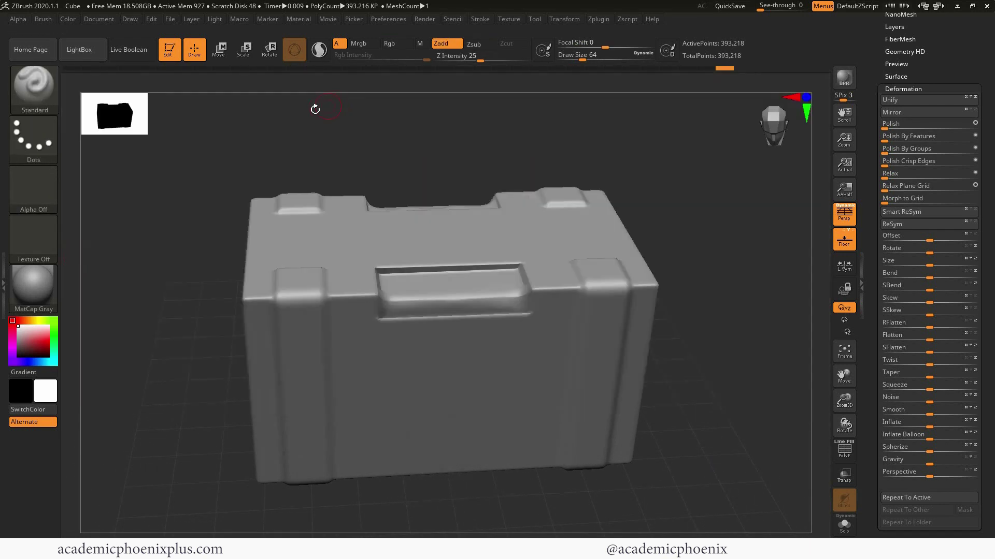
pyautogui.click(44, 189)
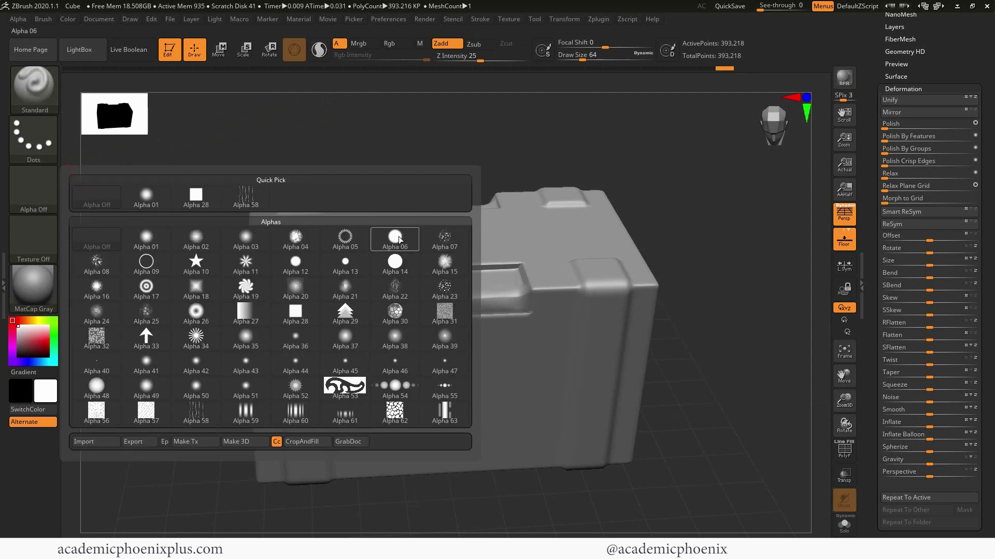
pyautogui.moveTo(400, 263)
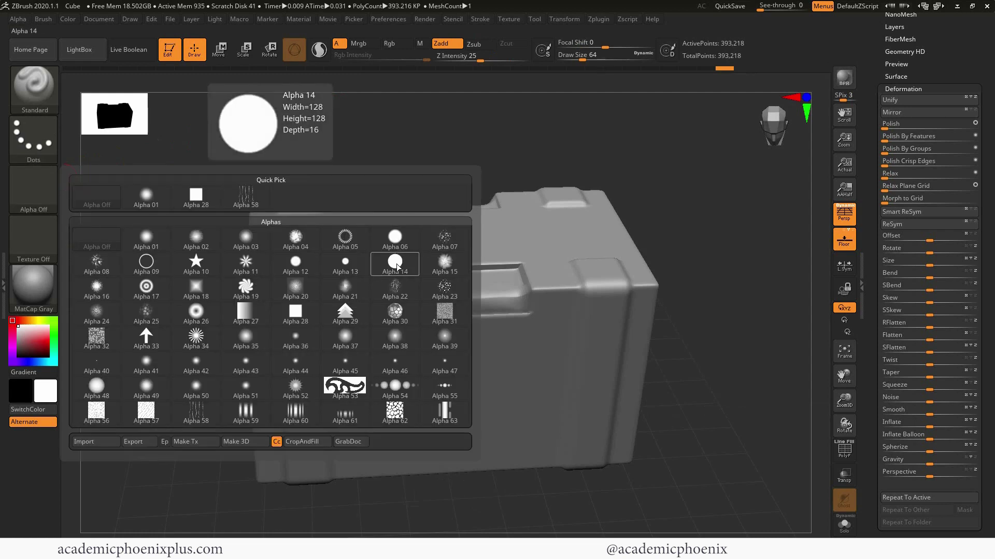
pyautogui.click(154, 296)
# Step: Turn on X symmetry and test mirrored ring stamps on the side pads, then undo them
pyautogui.moveTo(691, 322); pyautogui.dragTo(561, 144)
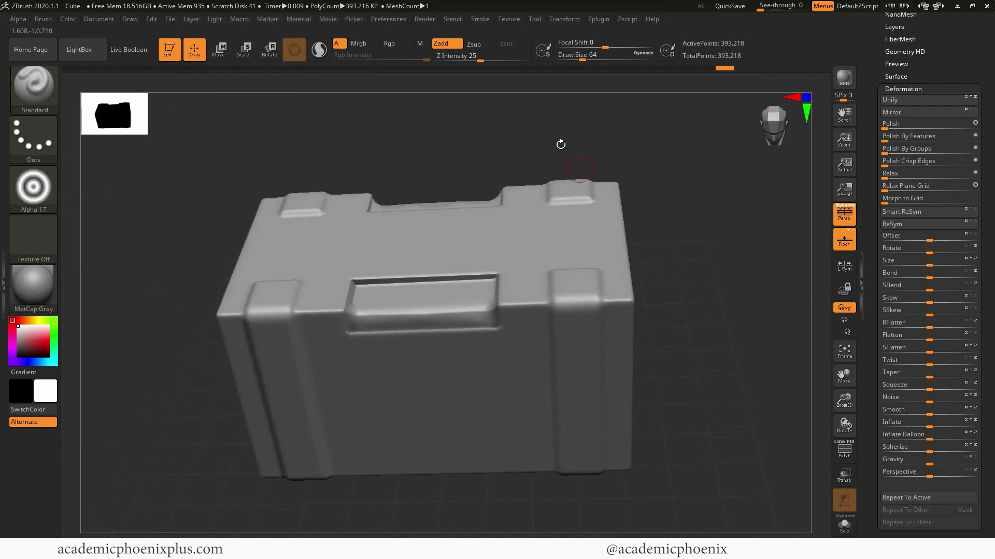
pyautogui.click(570, 19)
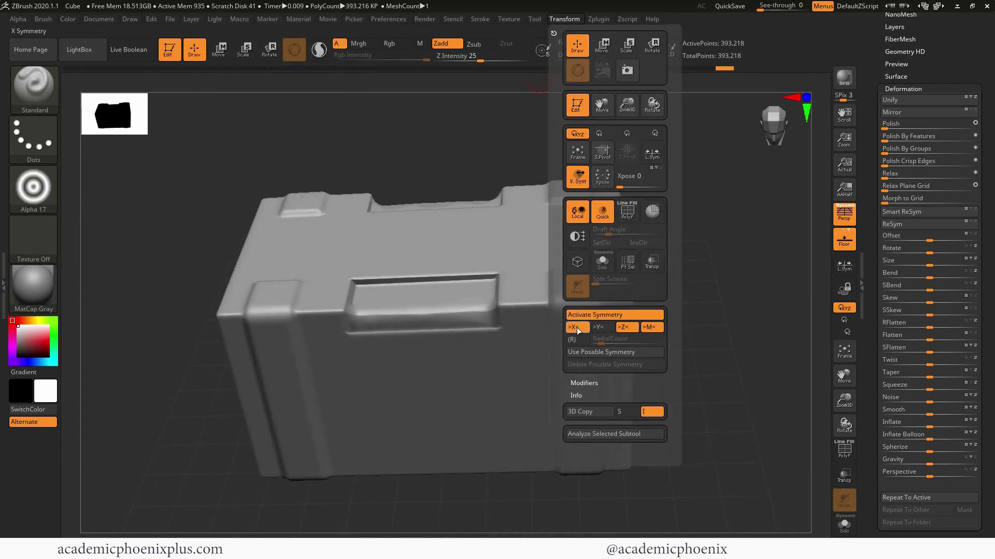
pyautogui.moveTo(772, 307); pyautogui.dragTo(786, 282)
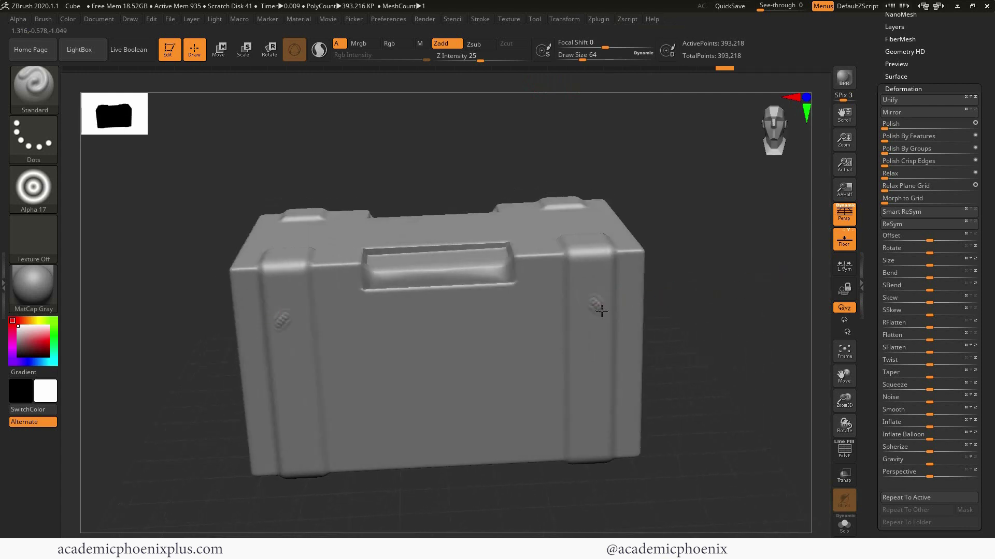
pyautogui.moveTo(605, 313)
pyautogui.mouseDown()
pyautogui.moveTo(595, 311)
pyautogui.moveTo(594, 336)
pyautogui.mouseUp()
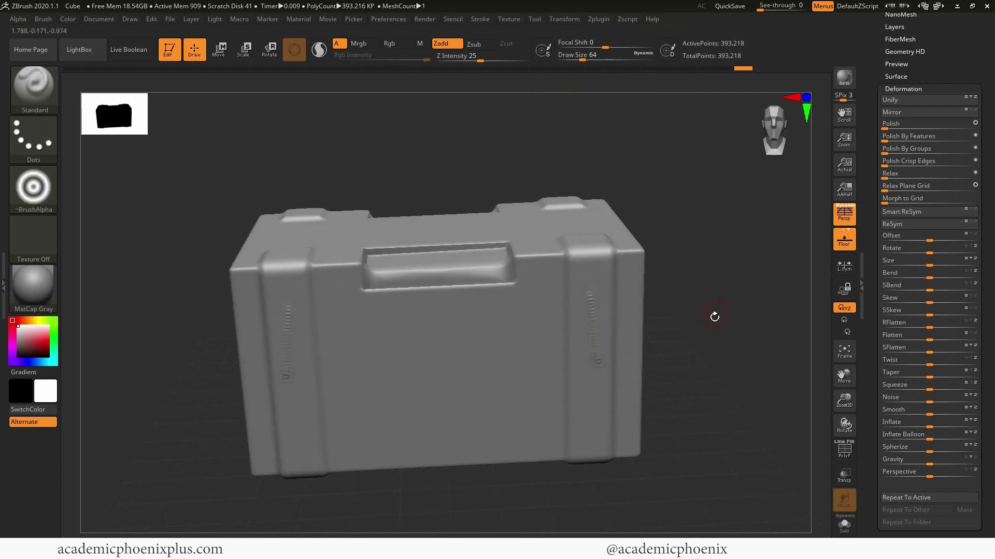
pyautogui.moveTo(706, 320)
pyautogui.mouseDown()
pyautogui.moveTo(538, 337)
pyautogui.moveTo(663, 339)
pyautogui.moveTo(762, 404)
pyautogui.moveTo(736, 391)
pyautogui.moveTo(744, 402)
pyautogui.moveTo(746, 390)
pyautogui.moveTo(713, 365)
pyautogui.mouseUp()
pyautogui.hotkey('ctrl', 'z')
pyautogui.click(34, 139)
# Step: Switch to the DragRect stroke and try mirrored Alpha 17 ring stamps on the top pads
pyautogui.click(149, 151)
pyautogui.moveTo(765, 179); pyautogui.dragTo(742, 207)
pyautogui.moveTo(588, 289)
pyautogui.mouseDown()
pyautogui.moveTo(607, 308)
pyautogui.moveTo(595, 299)
pyautogui.mouseUp()
pyautogui.moveTo(691, 304); pyautogui.dragTo(692, 340)
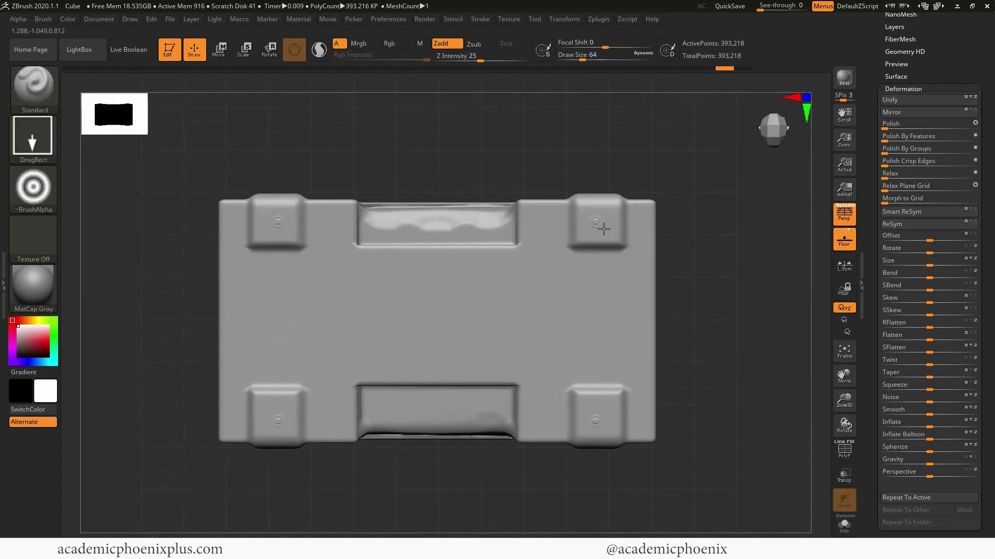
pyautogui.moveTo(604, 229); pyautogui.dragTo(600, 226)
pyautogui.hotkey('ctrl', 'z')
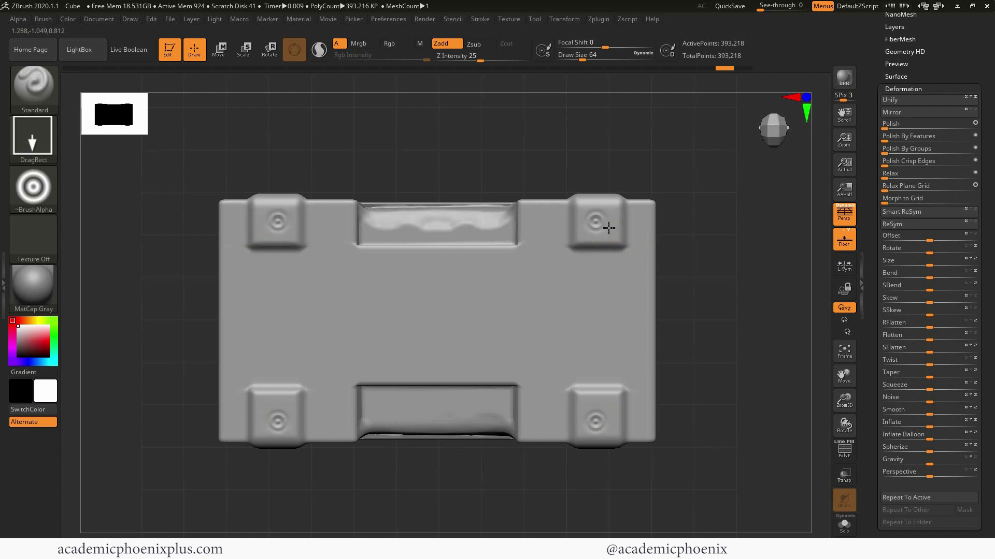
# Step: Restamp the rings onto the four top corner pads from a near-top view
pyautogui.moveTo(724, 276); pyautogui.dragTo(717, 231)
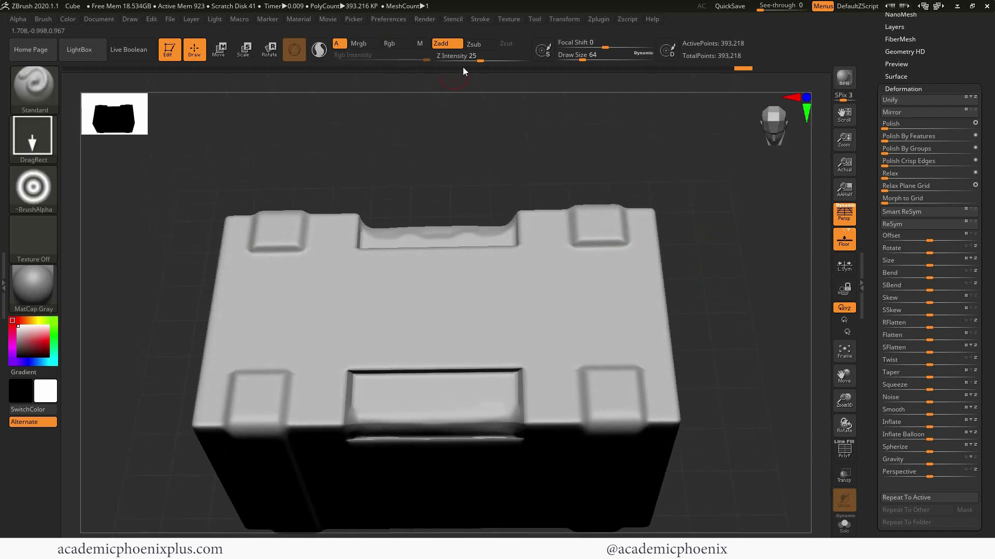
pyautogui.moveTo(710, 182); pyautogui.dragTo(717, 219)
pyautogui.keyDown('alt'); pyautogui.moveTo(595, 222); pyautogui.dragTo(607, 236); pyautogui.keyUp('alt')
pyautogui.hotkey('ctrl', 'z')
pyautogui.moveTo(739, 231); pyautogui.dragTo(737, 241)
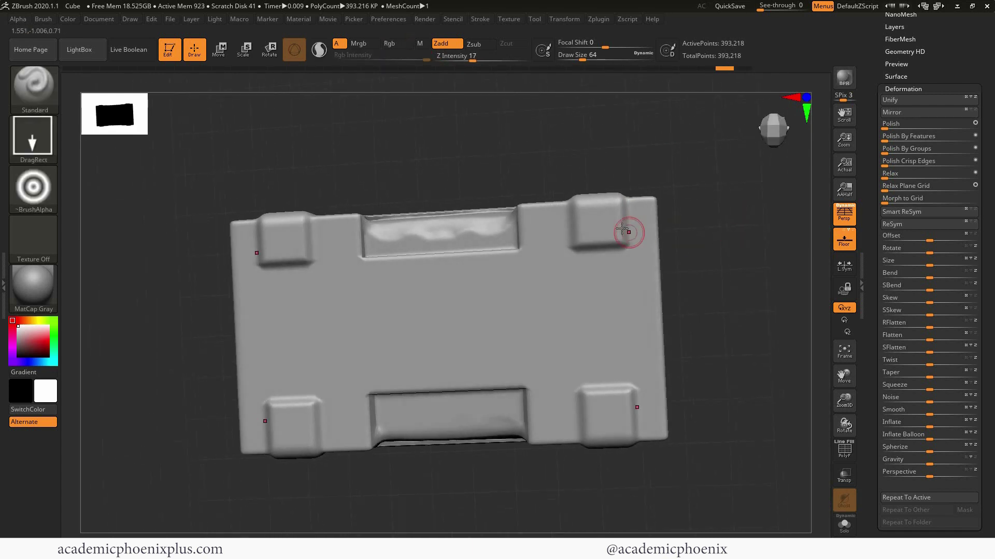
pyautogui.moveTo(601, 224); pyautogui.dragTo(617, 238)
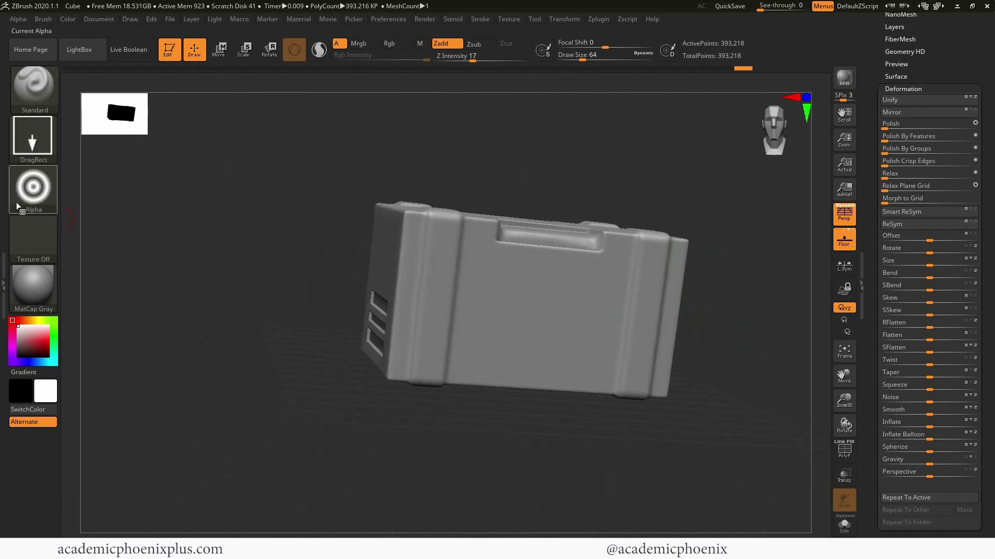
# Step: Bring up the Alpha palette's Import Image dialog on the alphas folder
pyautogui.click(33, 188)
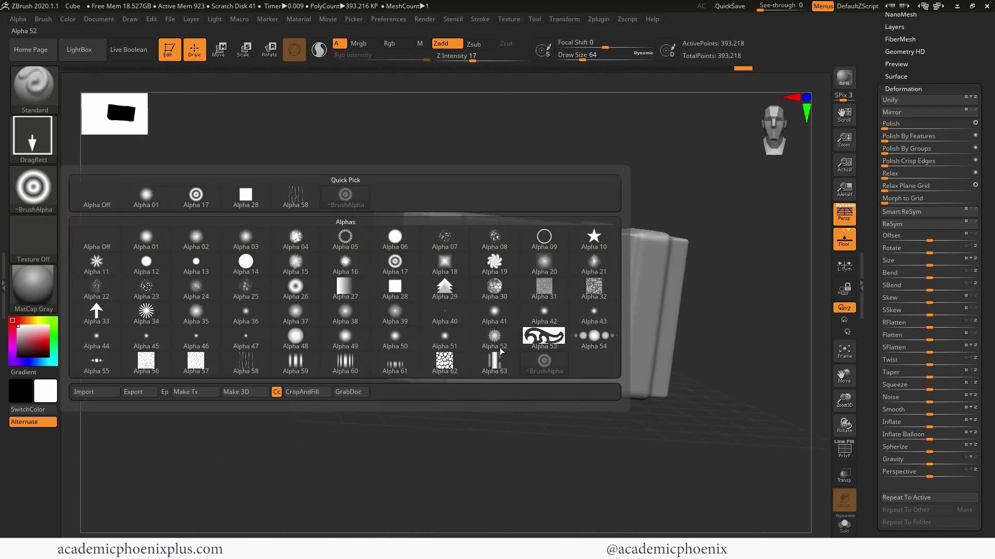
pyautogui.click(95, 392)
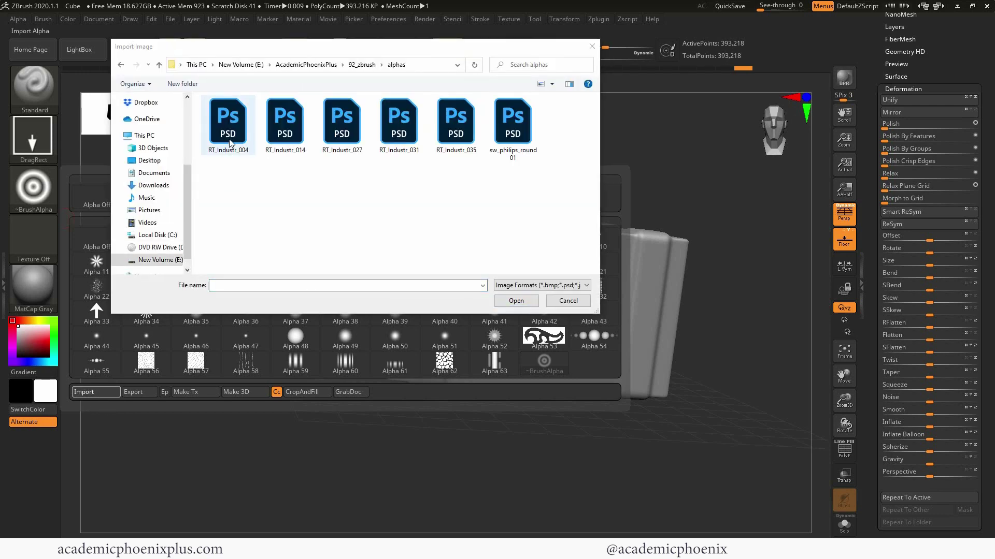
# Step: Load the RT_Industr_004 alpha, frame the crate front-on, undo trial stamps, and collapse Deformation
pyautogui.doubleClick(230, 138)
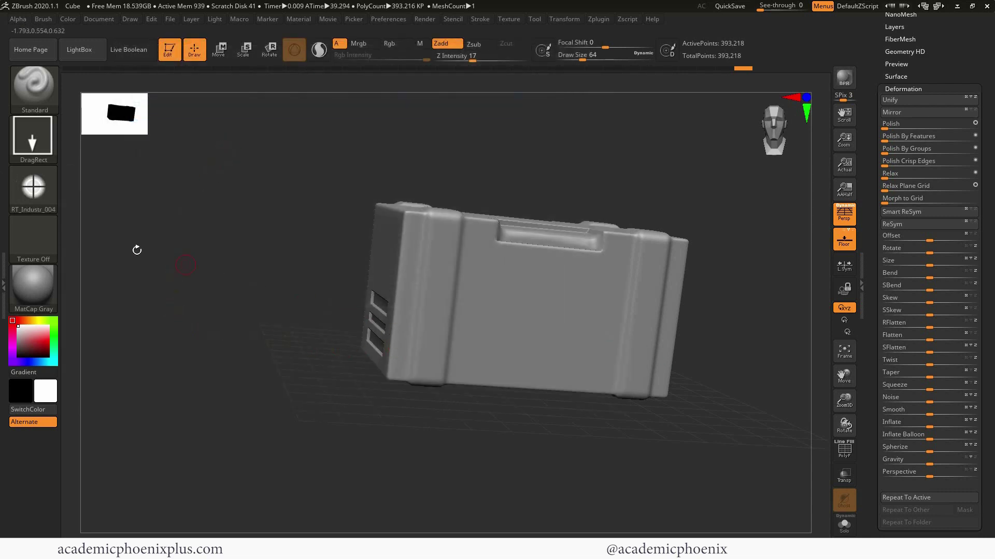
pyautogui.keyDown('shift'); pyautogui.moveTo(288, 303); pyautogui.dragTo(513, 220); pyautogui.keyUp('shift')
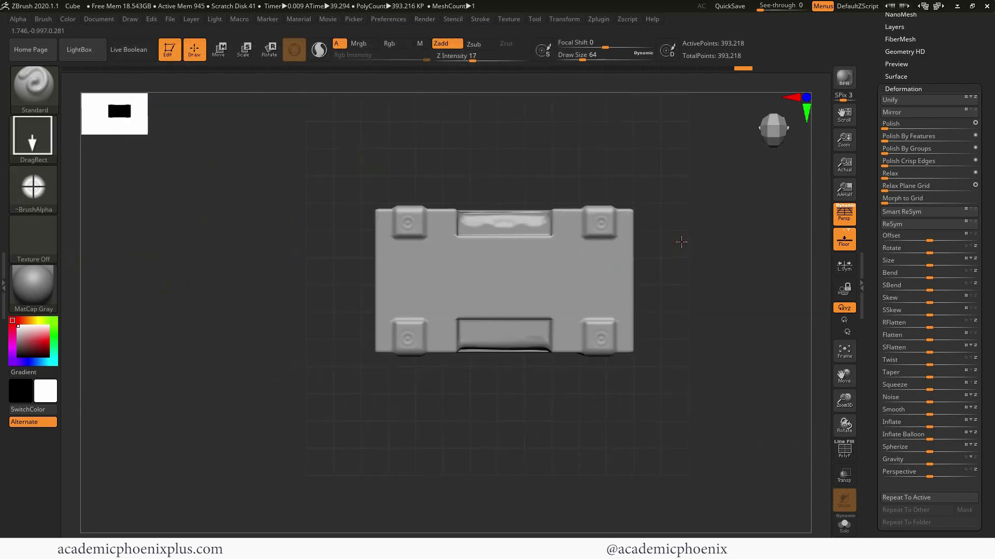
pyautogui.keyDown('alt'); pyautogui.moveTo(681, 242); pyautogui.dragTo(688, 290); pyautogui.keyUp('alt')
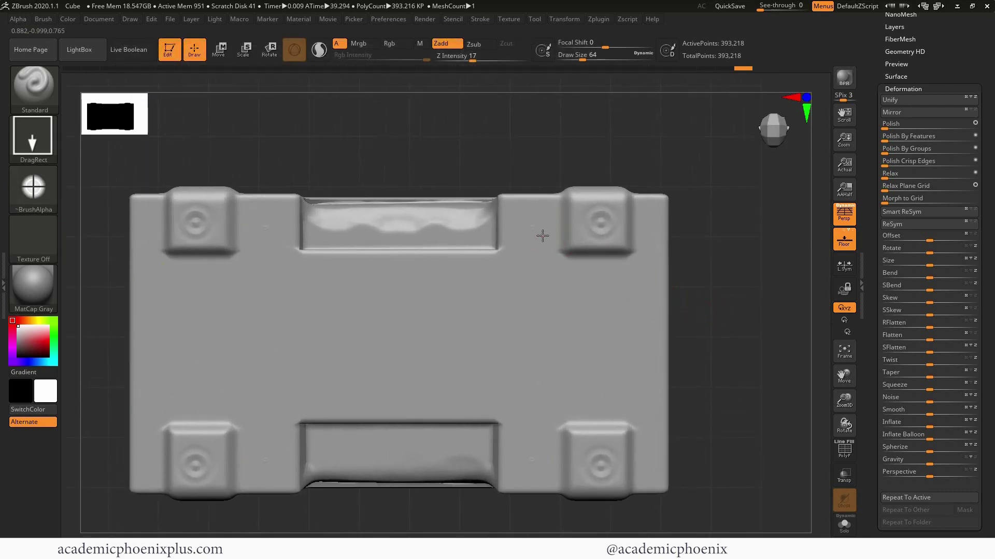
pyautogui.moveTo(543, 236)
pyautogui.mouseDown()
pyautogui.moveTo(552, 222)
pyautogui.moveTo(554, 231)
pyautogui.mouseUp()
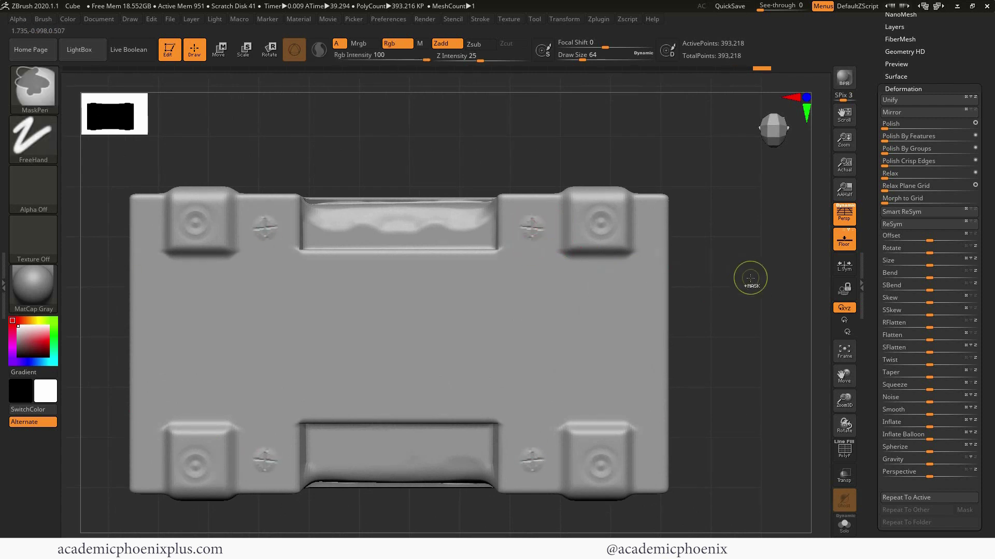
pyautogui.hotkey('ctrl', 'z')
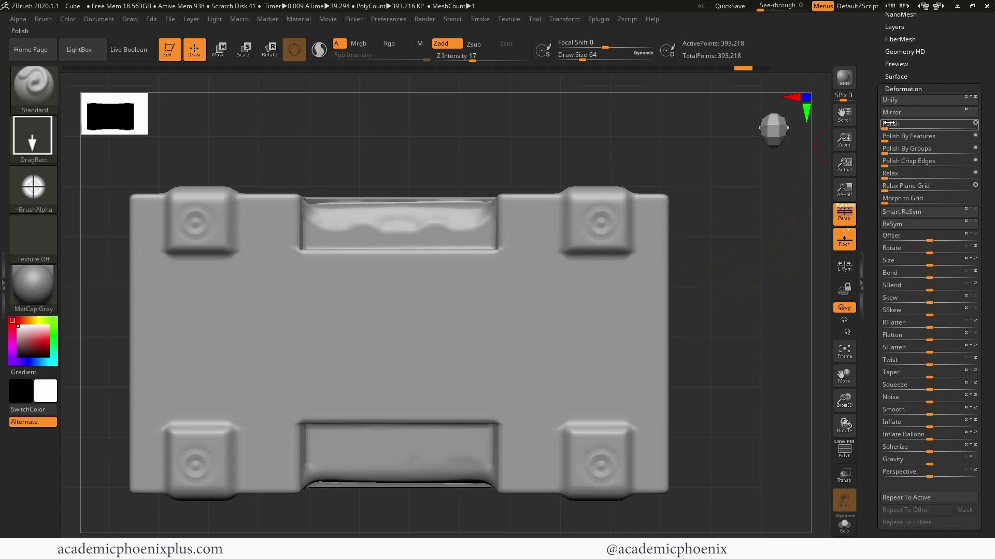
pyautogui.click(882, 89)
pyautogui.moveTo(877, 79); pyautogui.dragTo(867, 143)
# Step: Divide the mesh to SDiv 4 and try stamping X screws beside the corner pads
pyautogui.click(898, 134)
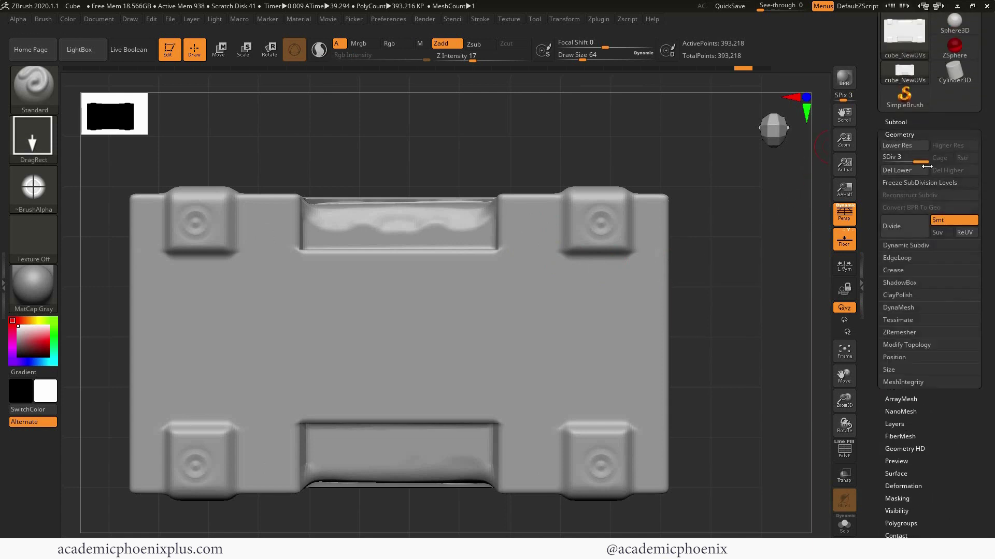
pyautogui.click(912, 231)
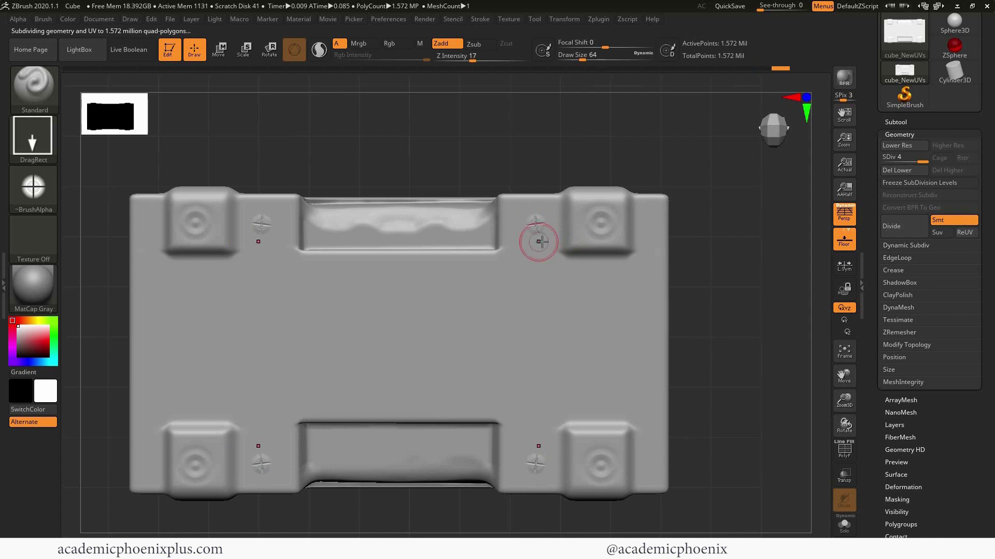
pyautogui.moveTo(648, 226); pyautogui.dragTo(647, 242)
pyautogui.hotkey('ctrl', 'z')
pyautogui.hotkey('ctrl', 'z')
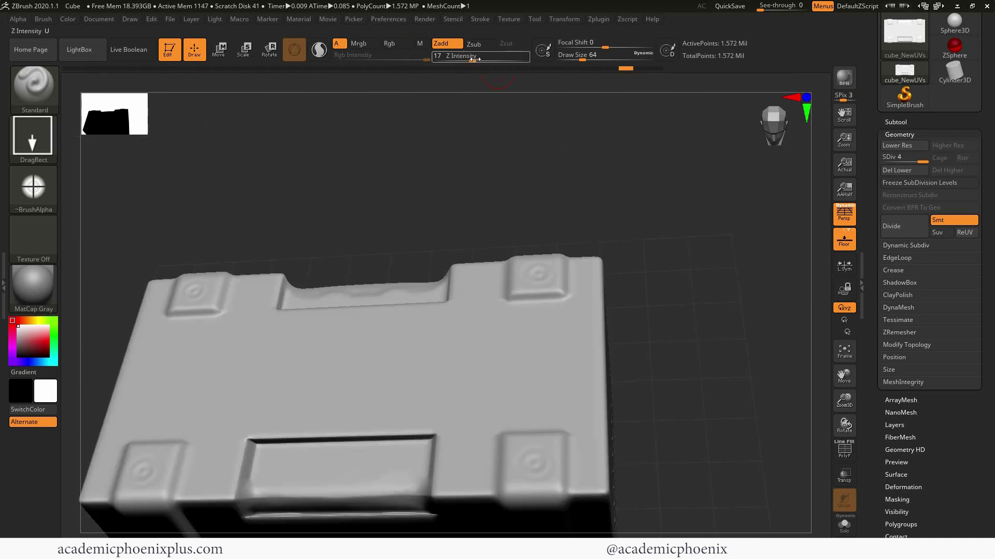
# Step: Set Z Intensity to 28 and restamp larger mirrored inner screws
pyautogui.click(480, 61)
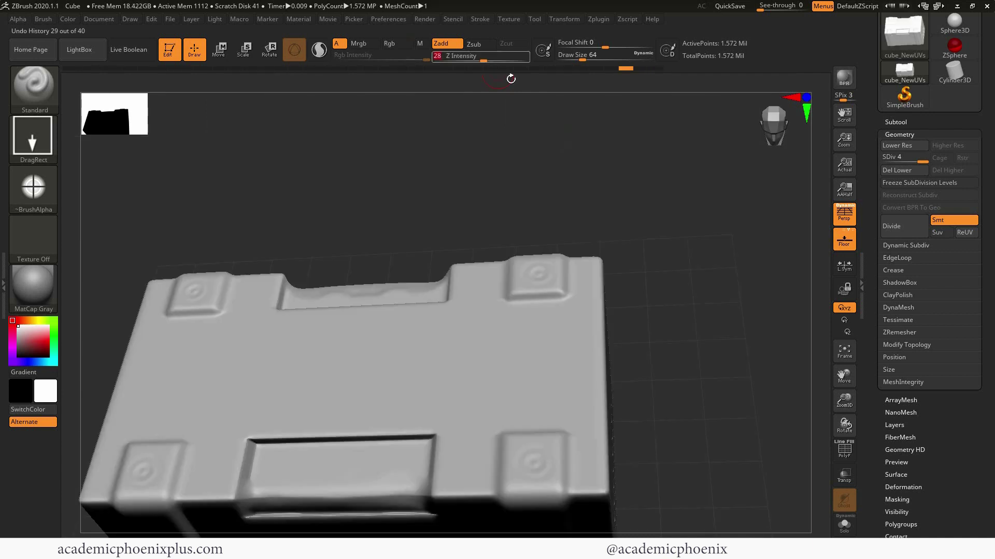
pyautogui.moveTo(539, 95); pyautogui.dragTo(695, 308, button='right')
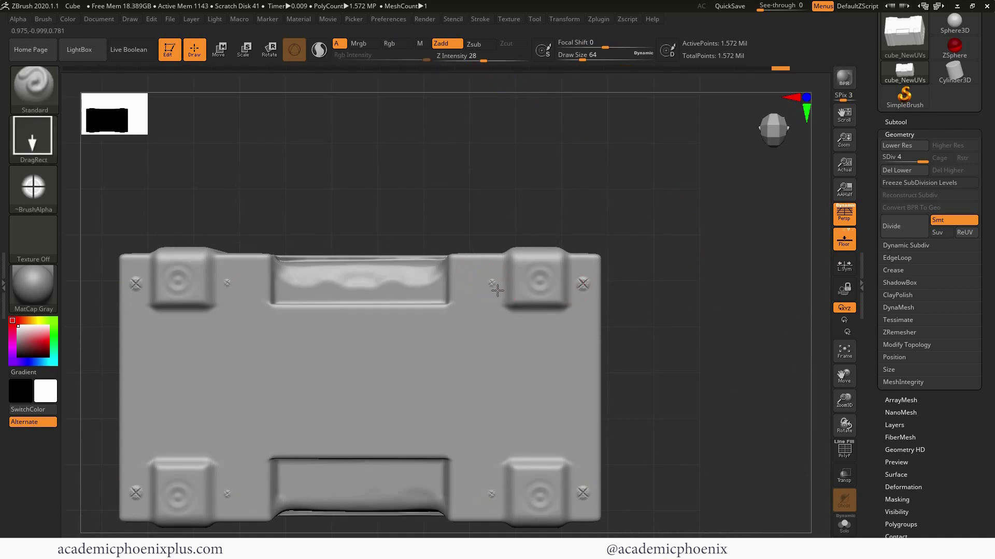
pyautogui.hotkey('ctrl', 'z')
pyautogui.moveTo(487, 281); pyautogui.dragTo(496, 290)
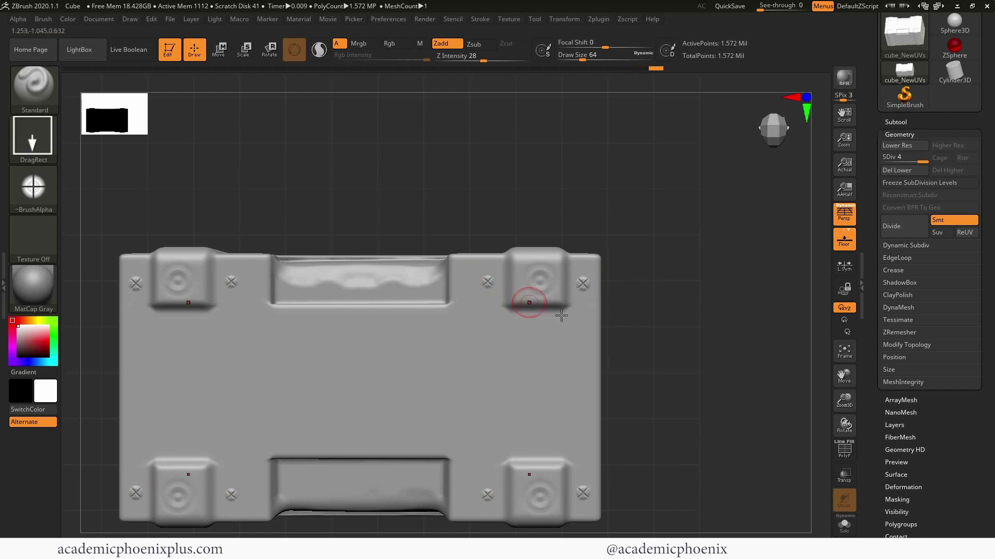
pyautogui.moveTo(593, 329); pyautogui.dragTo(670, 320, button='right')
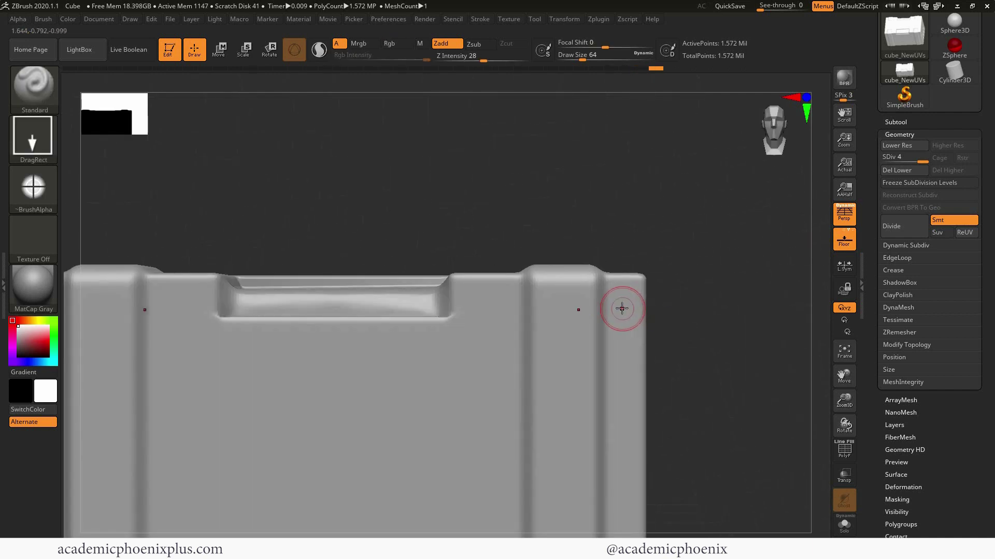
# Step: Stamp mirrored X screws at the long side's upper corners and inner band edges
pyautogui.hotkey('ctrl', 'z')
pyautogui.moveTo(625, 301); pyautogui.dragTo(632, 310)
pyautogui.moveTo(499, 296); pyautogui.dragTo(510, 304)
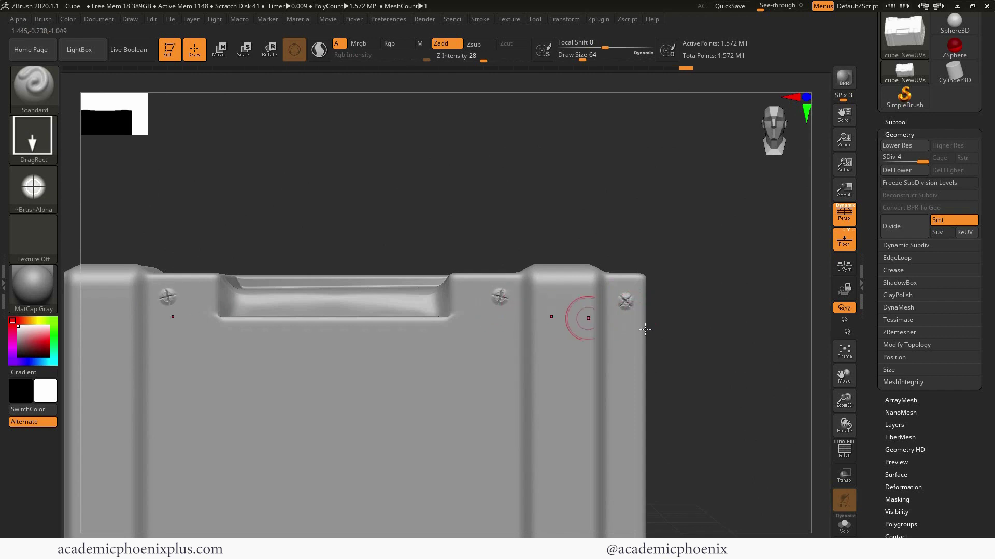
# Step: Add mirrored X screws along the bottom edge, then zoom out to see the whole crate
pyautogui.moveTo(724, 389)
pyautogui.keyDown('alt'); pyautogui.mouseDown()
pyautogui.moveTo(705, 267)
pyautogui.moveTo(711, 187)
pyautogui.mouseUp(); pyautogui.keyUp('alt')
pyautogui.moveTo(605, 392); pyautogui.dragTo(618, 402)
pyautogui.hotkey('ctrl', 'z')
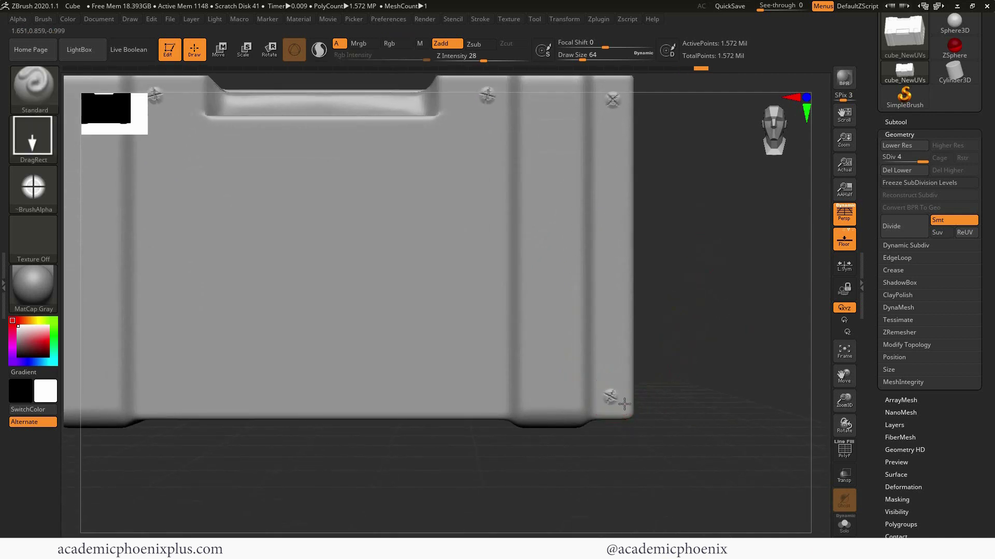
pyautogui.moveTo(487, 395); pyautogui.dragTo(499, 401)
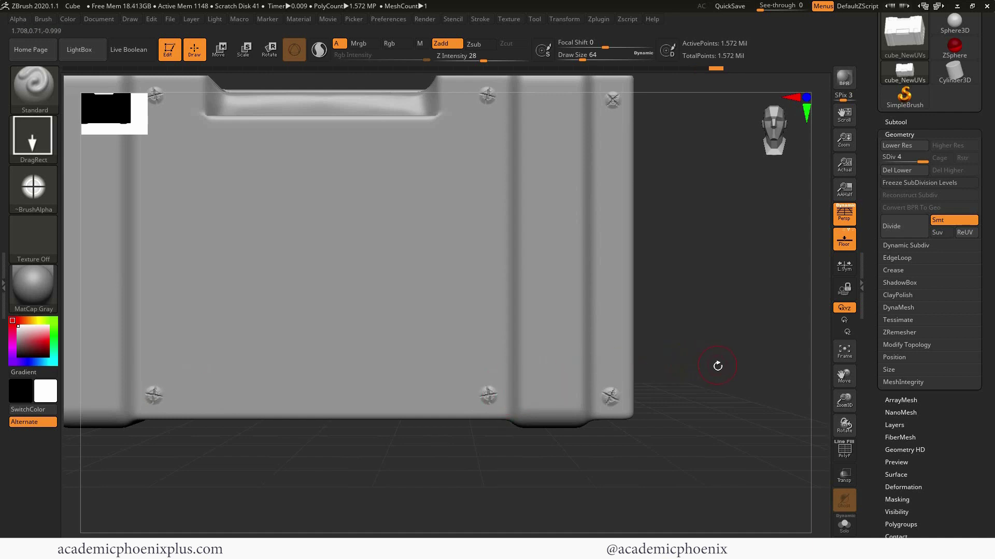
pyautogui.keyDown('alt'); pyautogui.moveTo(717, 368); pyautogui.dragTo(645, 272); pyautogui.keyUp('alt')
pyautogui.moveTo(709, 311); pyautogui.dragTo(695, 331)
# Step: Import the RT_Industr_014 alpha and stamp a mirrored latch insert pair on the side bands
pyautogui.click(51, 200)
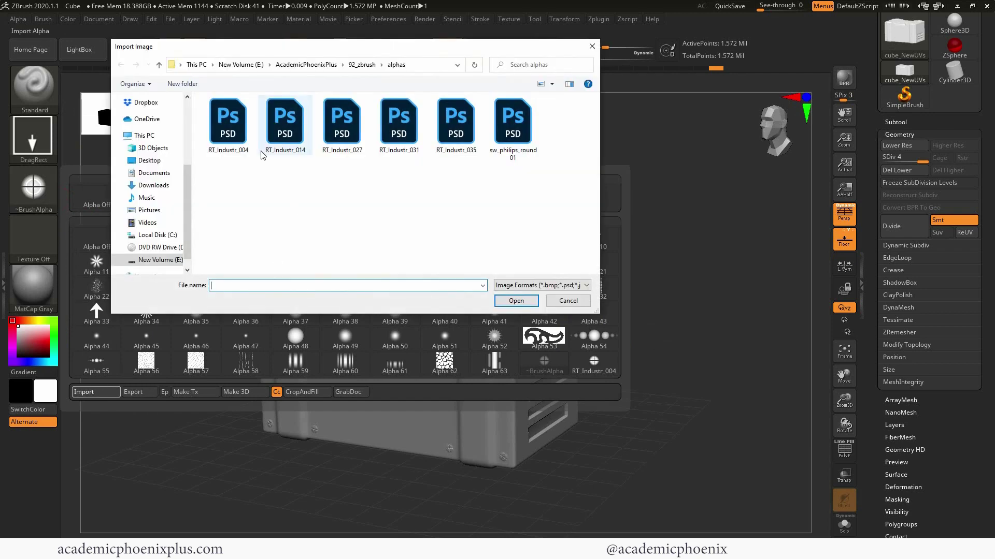
pyautogui.doubleClick(282, 138)
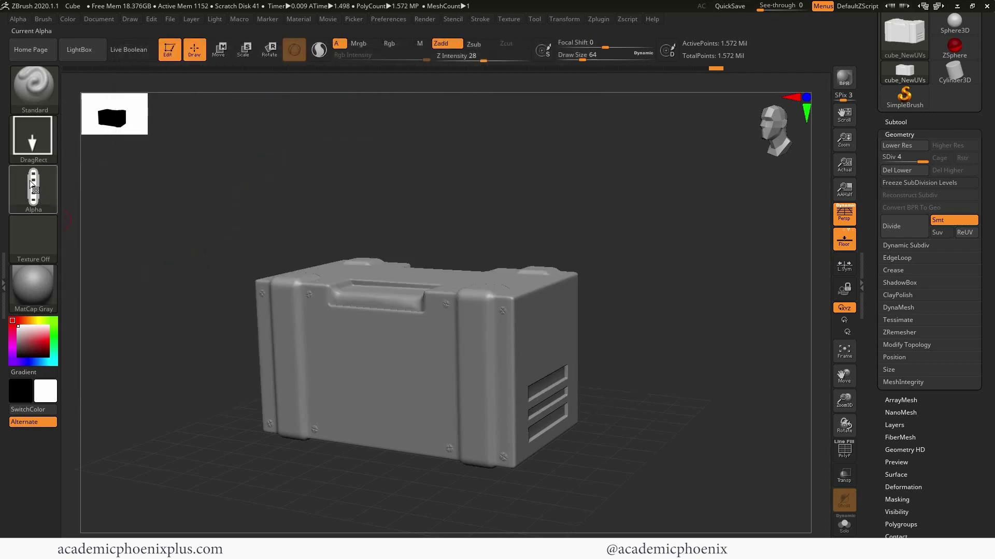
pyautogui.moveTo(626, 288); pyautogui.dragTo(691, 348)
pyautogui.moveTo(489, 343); pyautogui.dragTo(492, 397)
pyautogui.hotkey('ctrl', 'z')
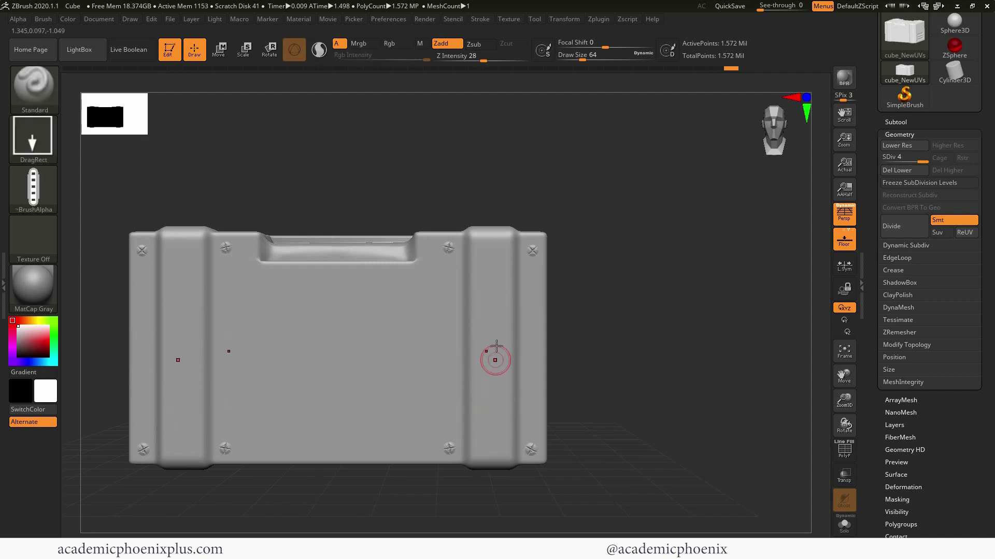
pyautogui.moveTo(490, 338); pyautogui.dragTo(491, 395)
pyautogui.moveTo(631, 355); pyautogui.dragTo(609, 358)
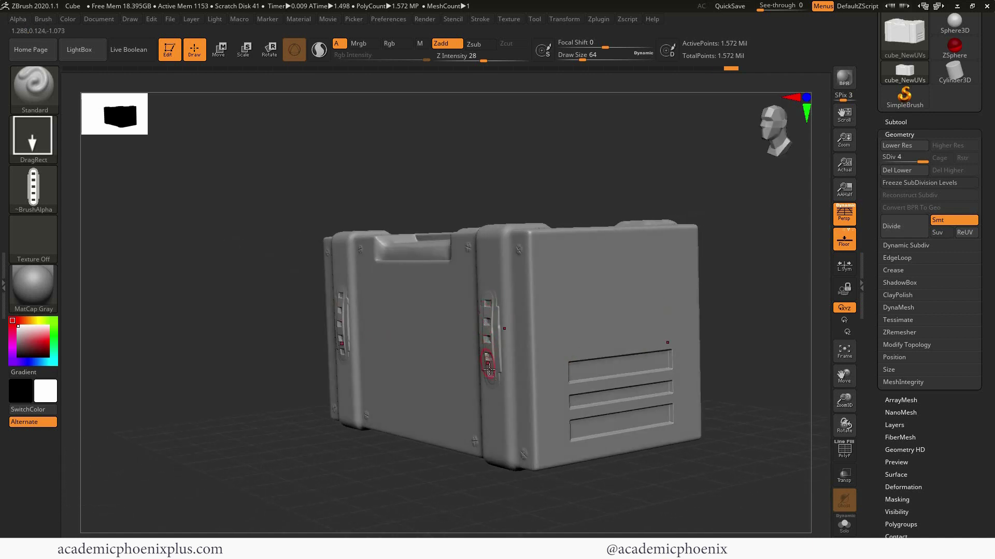
# Step: Set Focal Shift to -100 and Z Intensity to 17, then restamp a straight mirrored latch pair
pyautogui.press('ctrl')
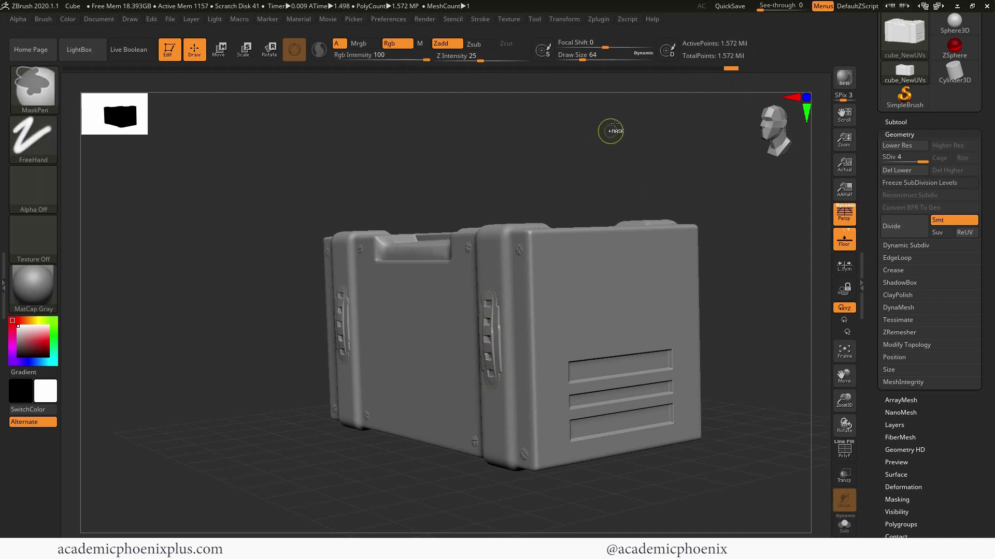
pyautogui.moveTo(602, 47); pyautogui.dragTo(568, 52)
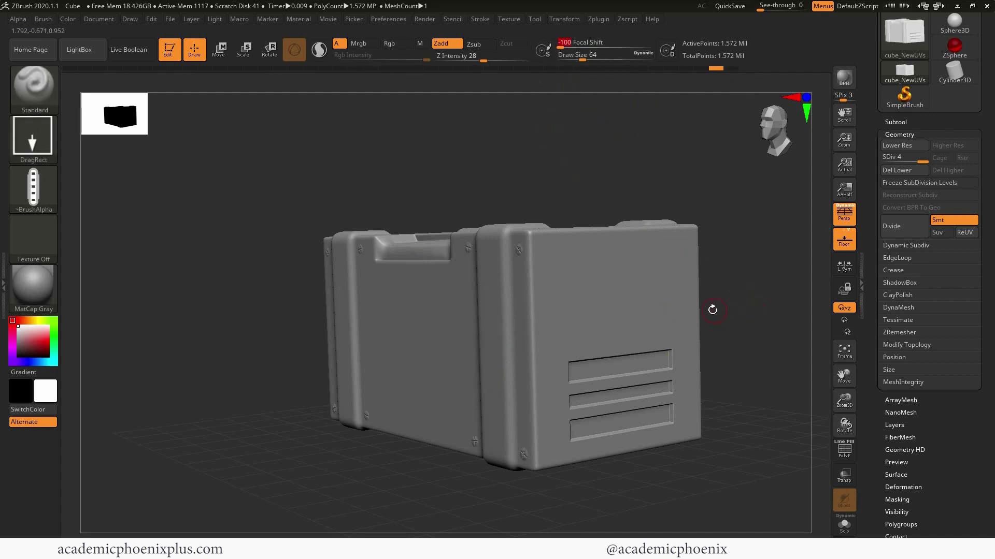
pyautogui.keyDown('shift'); pyautogui.moveTo(718, 309); pyautogui.dragTo(746, 297); pyautogui.keyUp('shift')
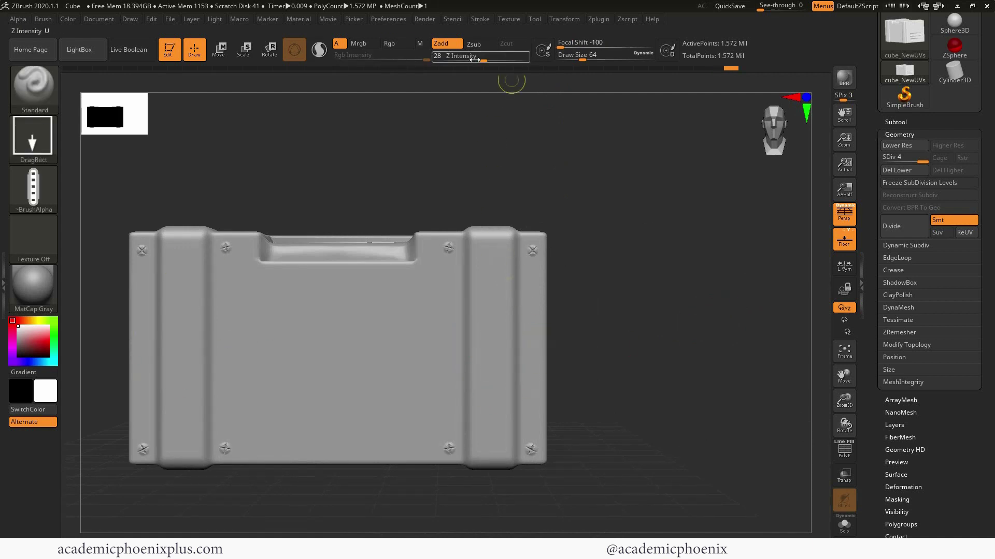
pyautogui.moveTo(483, 60); pyautogui.dragTo(471, 62)
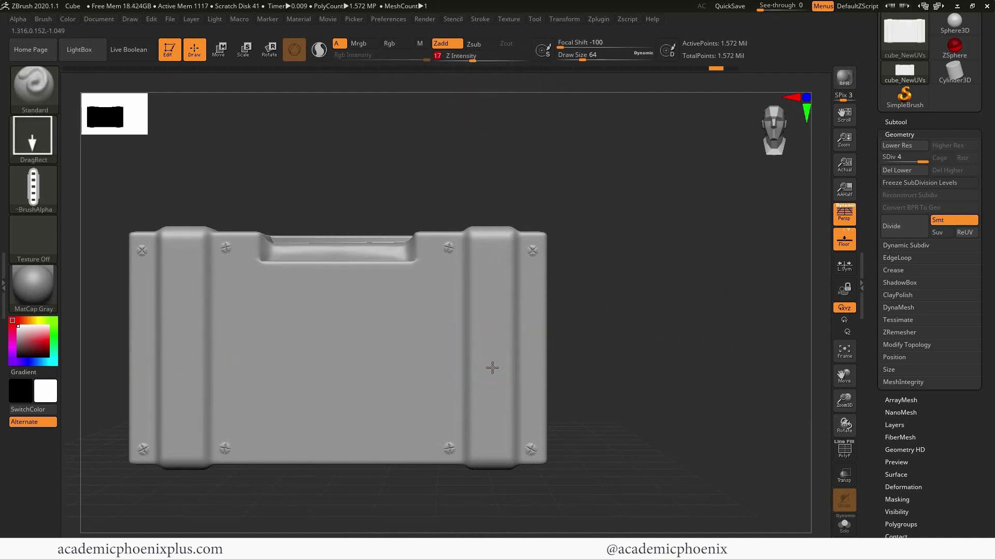
pyautogui.moveTo(433, 351); pyautogui.dragTo(442, 396)
pyautogui.hotkey('ctrl', 'z')
pyautogui.moveTo(440, 358); pyautogui.dragTo(442, 433)
pyautogui.press('p')
pyautogui.keyDown('alt'); pyautogui.moveTo(677, 381); pyautogui.dragTo(637, 362); pyautogui.keyUp('alt')
pyautogui.click(850, 217)
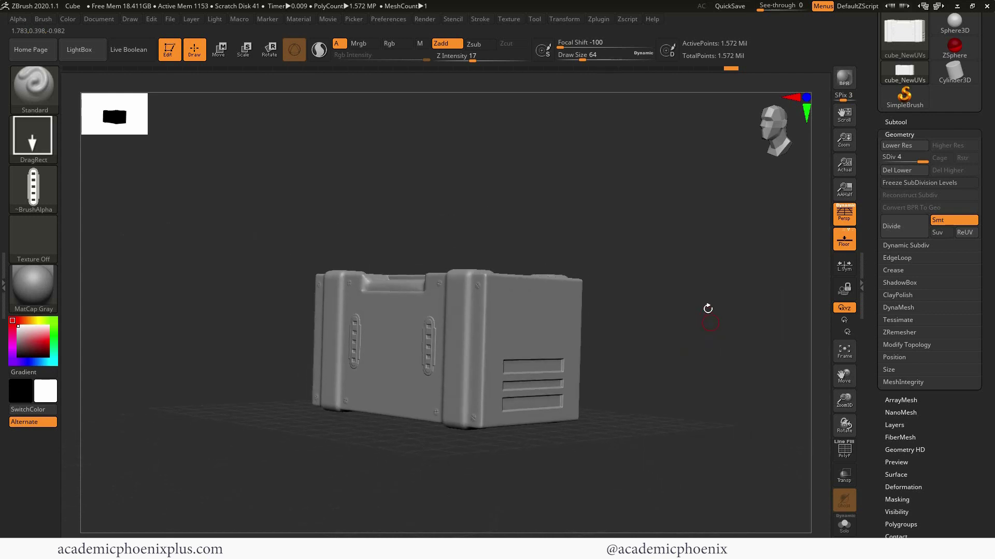
# Step: Orbit to the vented side and load the RT_Industr_027 striped alpha
pyautogui.moveTo(657, 275); pyautogui.dragTo(609, 238)
pyautogui.click(34, 191)
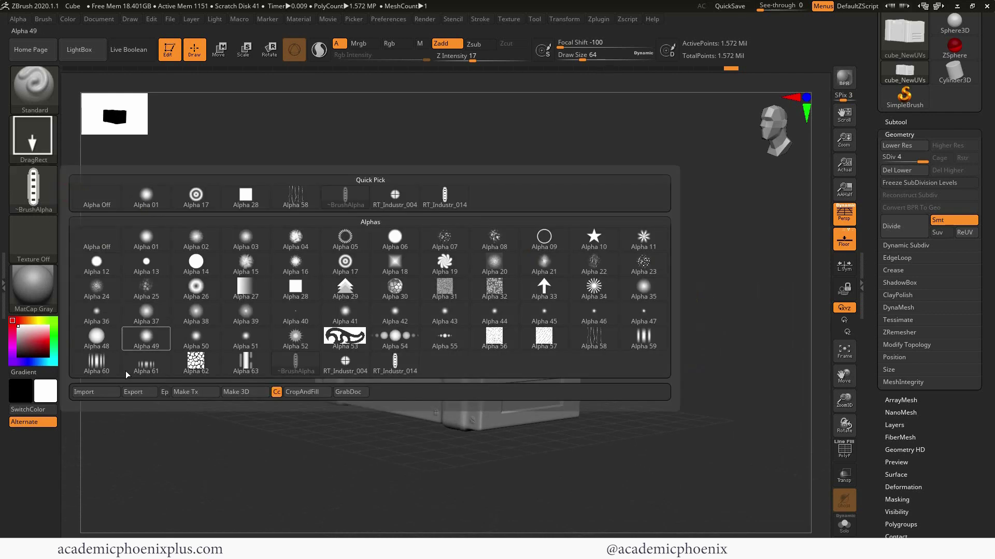
pyautogui.click(96, 392)
pyautogui.doubleClick(331, 154)
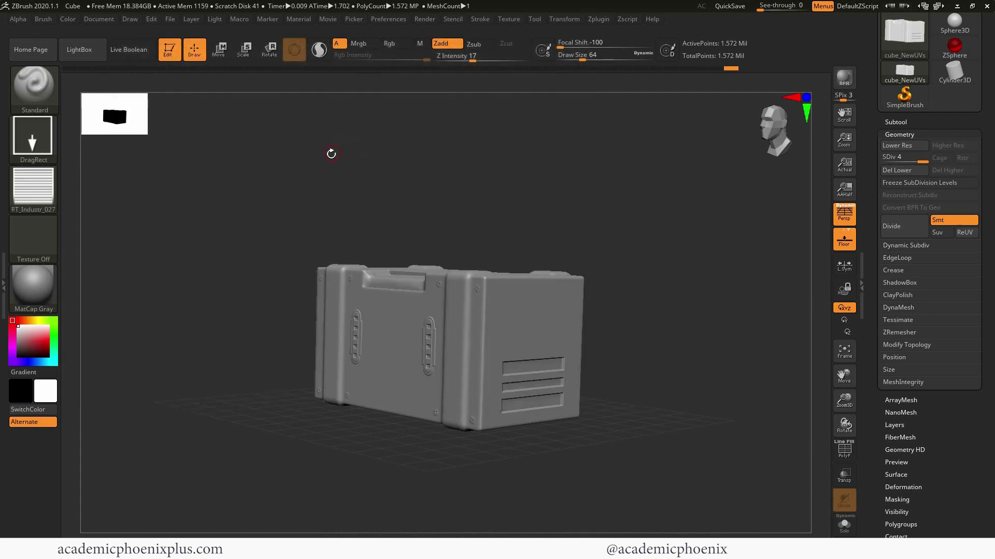
# Step: Try stamping the striped alpha on the vented end face with Z symmetry turned off
pyautogui.keyDown('shift'); pyautogui.moveTo(679, 306); pyautogui.dragTo(646, 302); pyautogui.keyUp('shift')
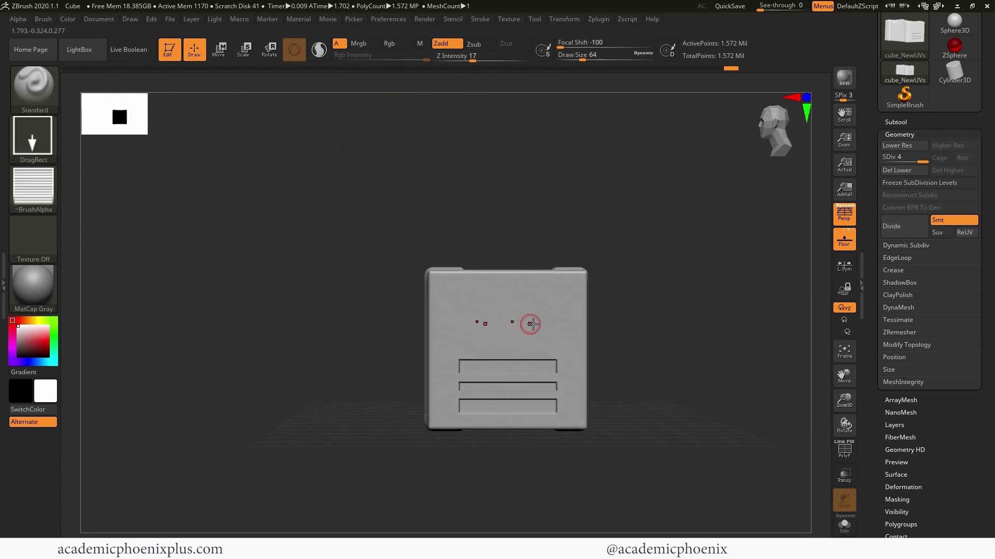
pyautogui.moveTo(549, 311); pyautogui.dragTo(580, 337)
pyautogui.hotkey('ctrl', 'z')
pyautogui.click(562, 20)
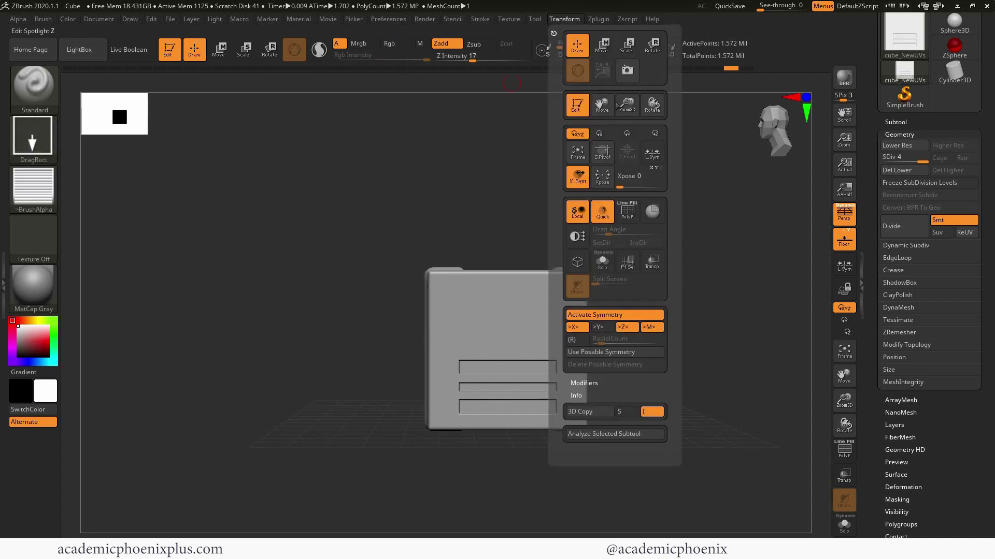
pyautogui.click(631, 331)
pyautogui.moveTo(518, 332); pyautogui.dragTo(521, 348)
pyautogui.hotkey('ctrl', 'z')
# Step: In orthographic view, restamp a straight grooved louvre patch on the end face above the vents
pyautogui.moveTo(642, 324)
pyautogui.mouseDown()
pyautogui.moveTo(658, 357)
pyautogui.moveTo(669, 356)
pyautogui.moveTo(694, 313)
pyautogui.moveTo(761, 293)
pyautogui.mouseUp()
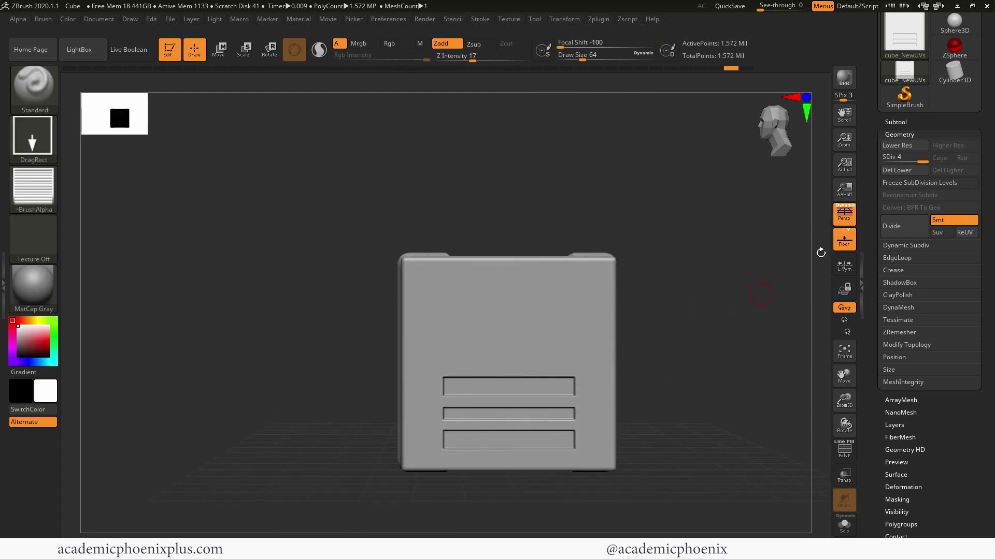
pyautogui.click(844, 215)
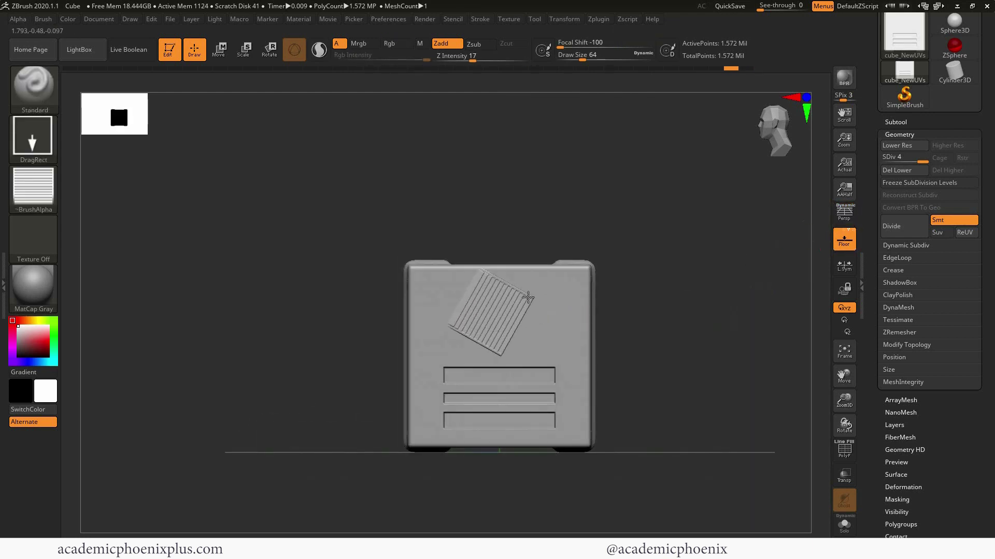
pyautogui.hotkey('ctrl', 'z')
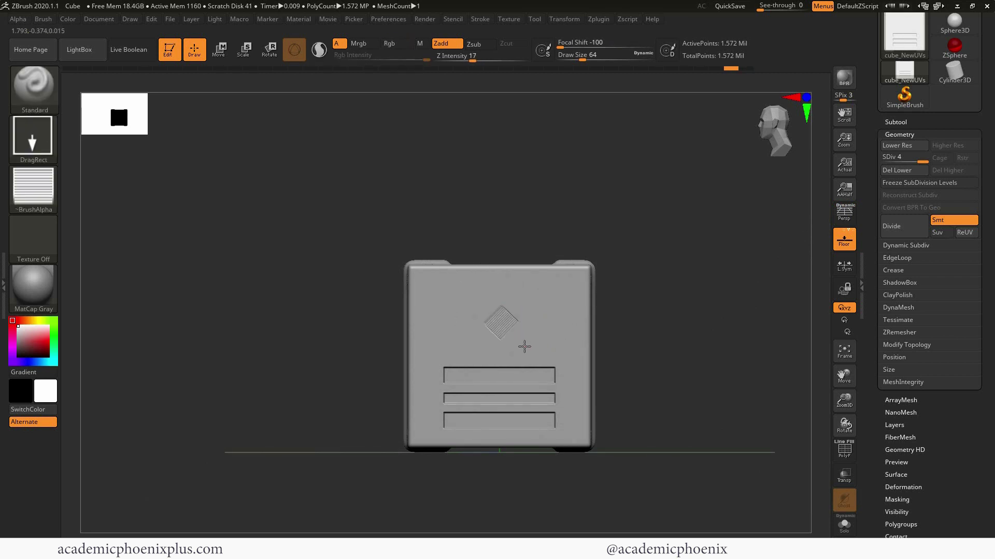
pyautogui.moveTo(540, 300); pyautogui.dragTo(502, 274)
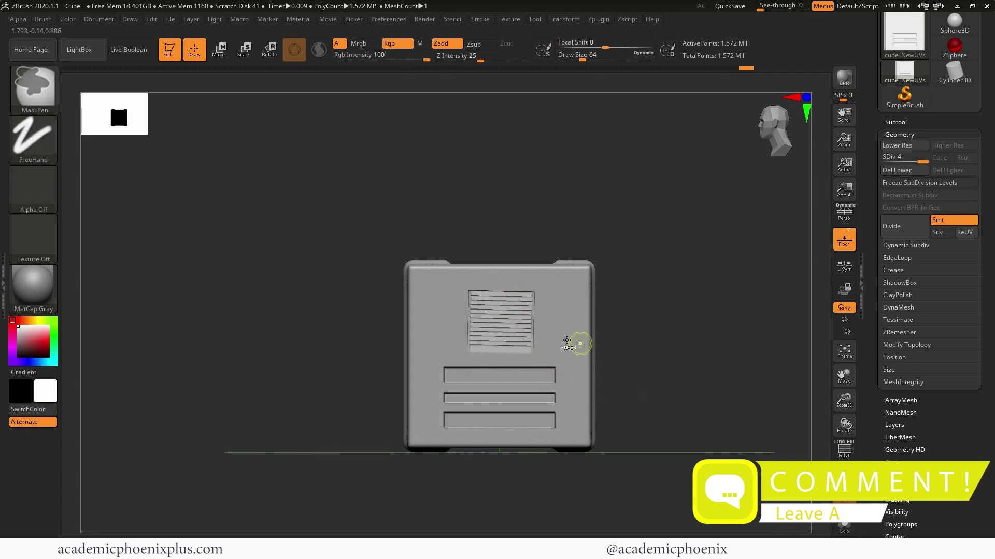
pyautogui.hotkey('ctrl', 'z')
pyautogui.moveTo(499, 317); pyautogui.dragTo(483, 262)
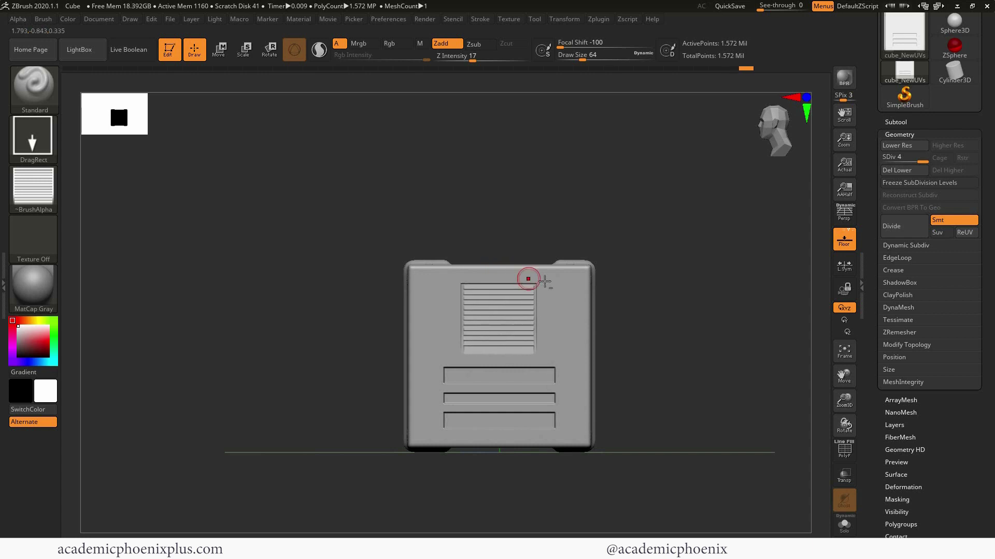
pyautogui.moveTo(635, 305); pyautogui.dragTo(522, 310)
# Step: Import the RT_Industr_035 gear alpha from the alpha library
pyautogui.click(30, 191)
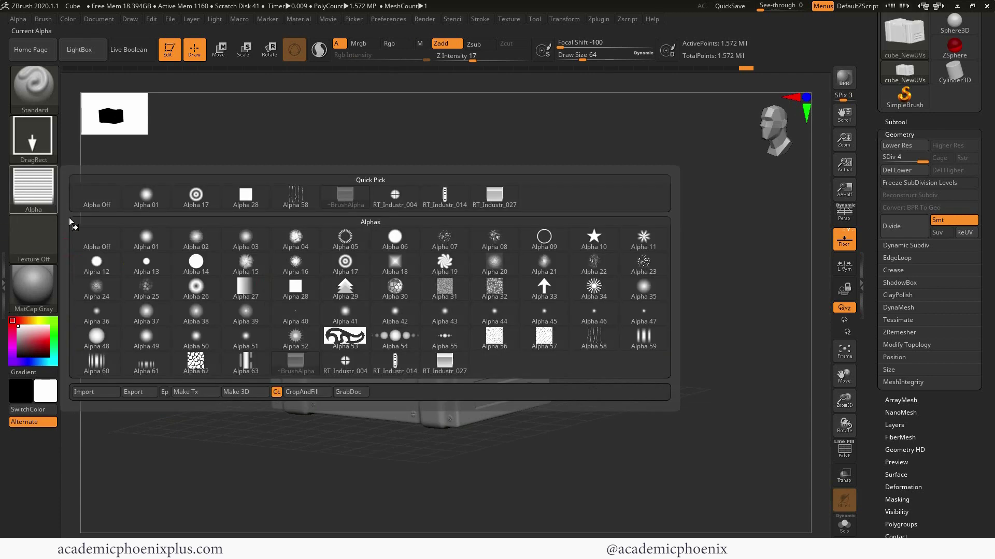
pyautogui.click(112, 393)
pyautogui.doubleClick(448, 135)
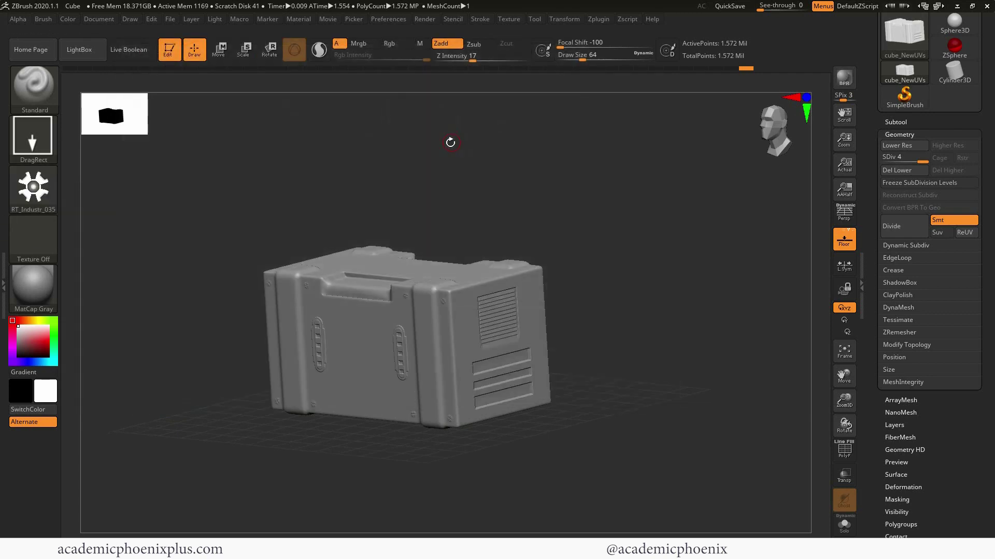
pyautogui.click(33, 189)
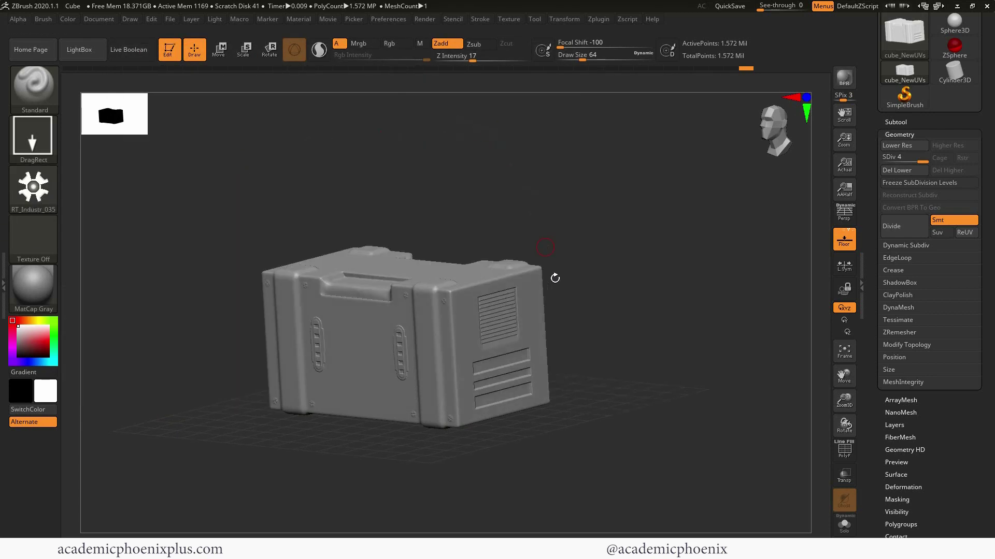
# Step: Stamp cog emblems on all four corner pads, redoing the stamps after an undo
pyautogui.moveTo(564, 287); pyautogui.dragTo(586, 291)
pyautogui.keyDown('alt'); pyautogui.moveTo(630, 315); pyautogui.dragTo(704, 352); pyautogui.keyUp('alt')
pyautogui.moveTo(608, 331); pyautogui.dragTo(650, 366)
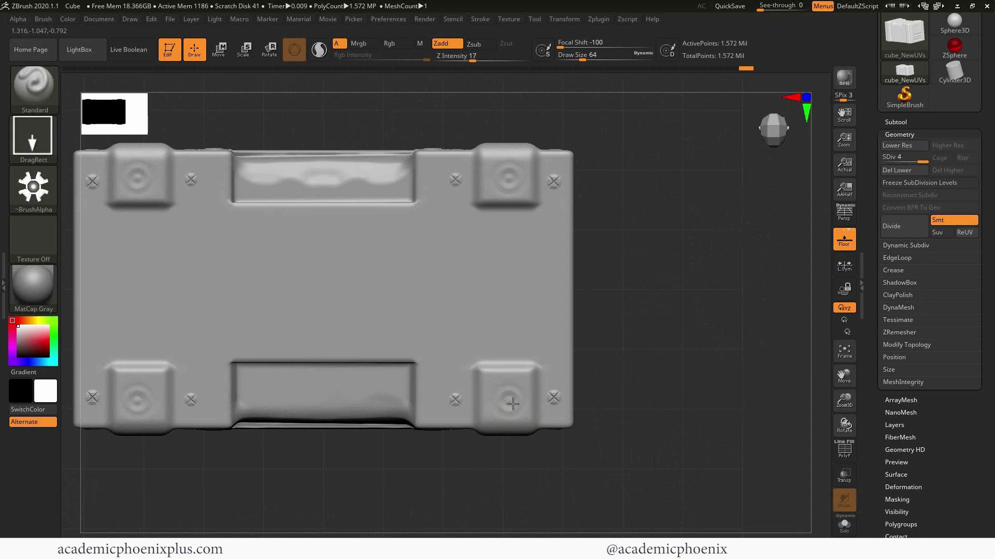
pyautogui.hotkey('ctrl', 'z')
pyautogui.hotkey('ctrl', 'z')
pyautogui.hotkey('ctrl', 'z')
pyautogui.click(560, 19)
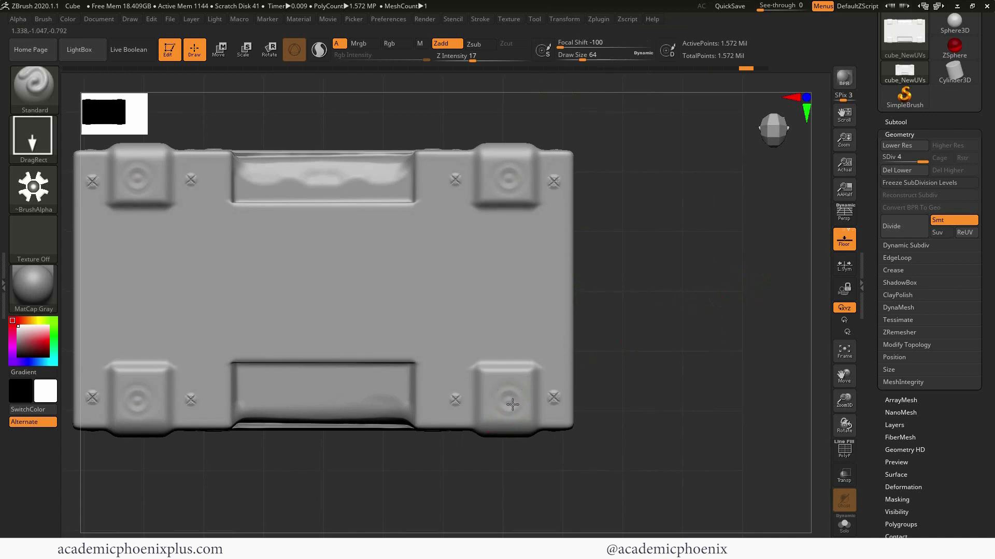
pyautogui.hotkey('ctrl', 'shift', 'z')
pyautogui.hotkey('ctrl', 'shift', 'z')
pyautogui.hotkey('ctrl', 'shift', 'z')
pyautogui.hotkey('ctrl', 'shift', 'z')
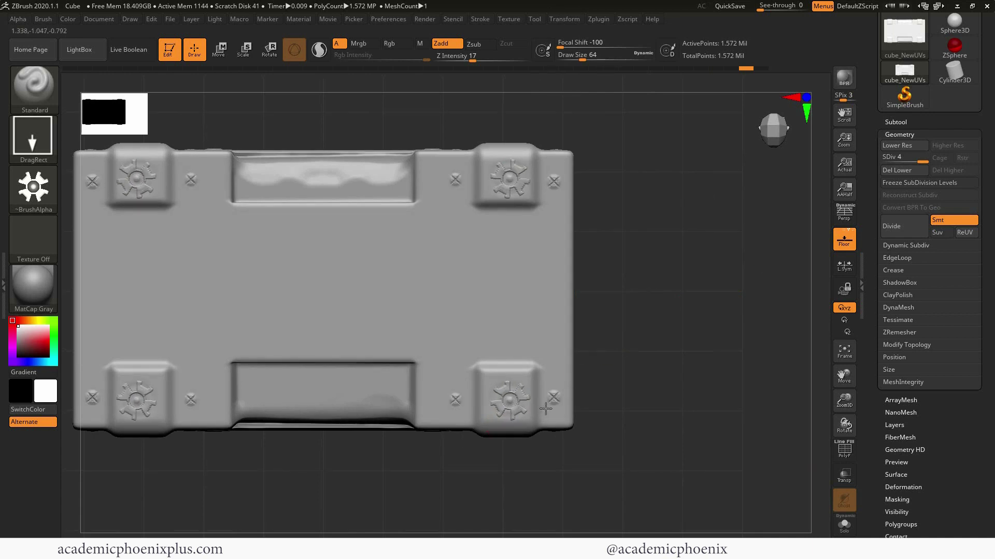
pyautogui.moveTo(583, 451)
pyautogui.mouseDown()
pyautogui.moveTo(582, 373)
pyautogui.moveTo(666, 351)
pyautogui.moveTo(679, 244)
pyautogui.moveTo(675, 307)
pyautogui.moveTo(631, 336)
pyautogui.moveTo(631, 285)
pyautogui.moveTo(635, 356)
pyautogui.moveTo(653, 394)
pyautogui.moveTo(690, 368)
pyautogui.moveTo(544, 367)
pyautogui.moveTo(344, 401)
pyautogui.mouseUp()
# Step: Choose the arrow-shaped Alpha 33 and stamp upward arrows near the front's top corners
pyautogui.click(33, 188)
pyautogui.click(544, 288)
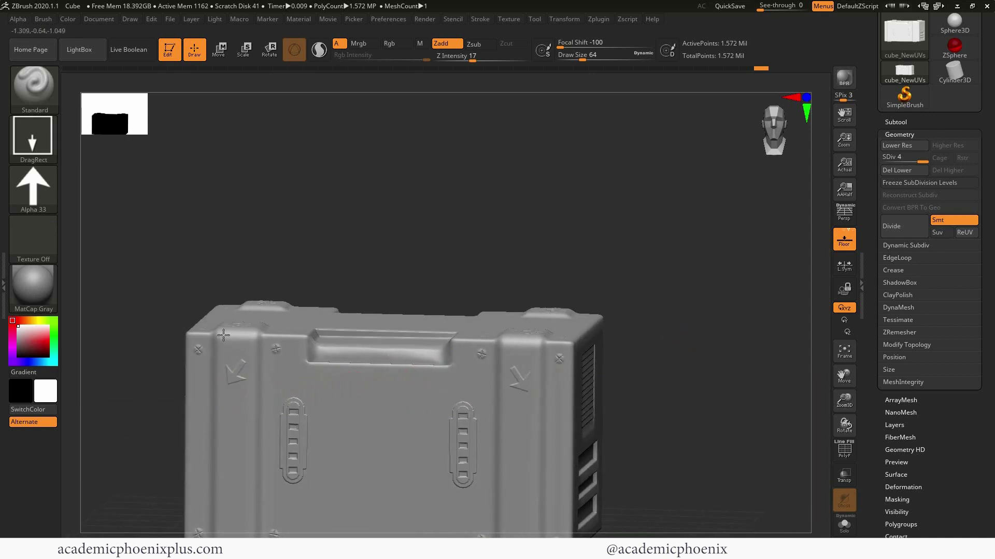
pyautogui.moveTo(226, 330)
pyautogui.mouseDown()
pyautogui.moveTo(243, 336)
pyautogui.moveTo(242, 318)
pyautogui.moveTo(236, 341)
pyautogui.mouseUp()
pyautogui.moveTo(697, 349); pyautogui.dragTo(677, 348)
pyautogui.moveTo(689, 405); pyautogui.dragTo(638, 384)
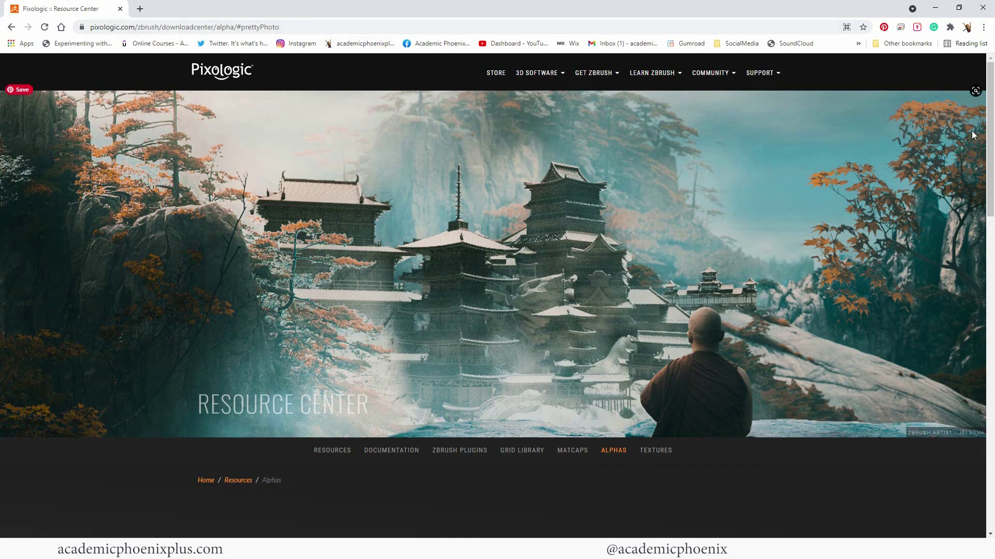
# Step: Browse the Industrial category of the online Alpha Library, then minimize Chrome and reopen ZBrush's alphas
pyautogui.scroll(-8, 978, 132)
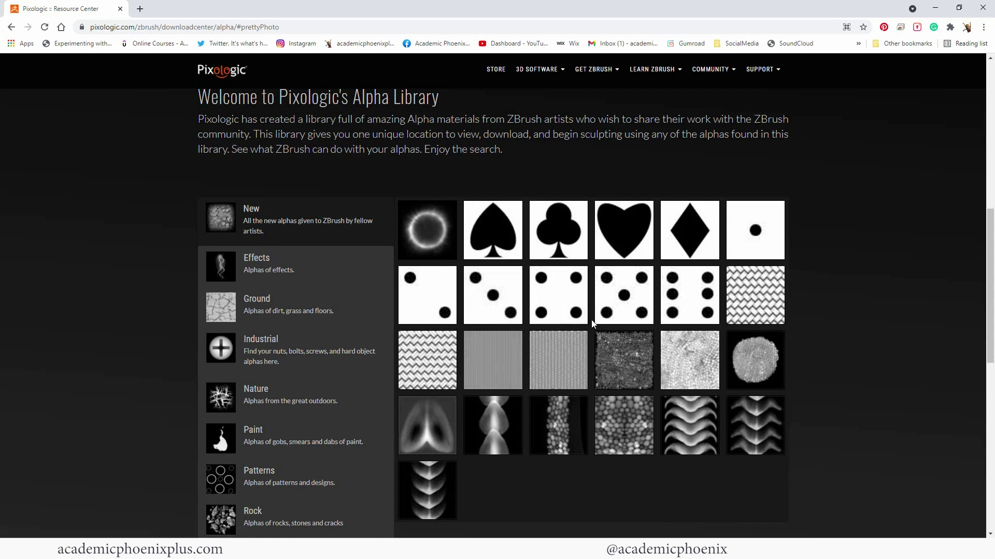
pyautogui.click(263, 352)
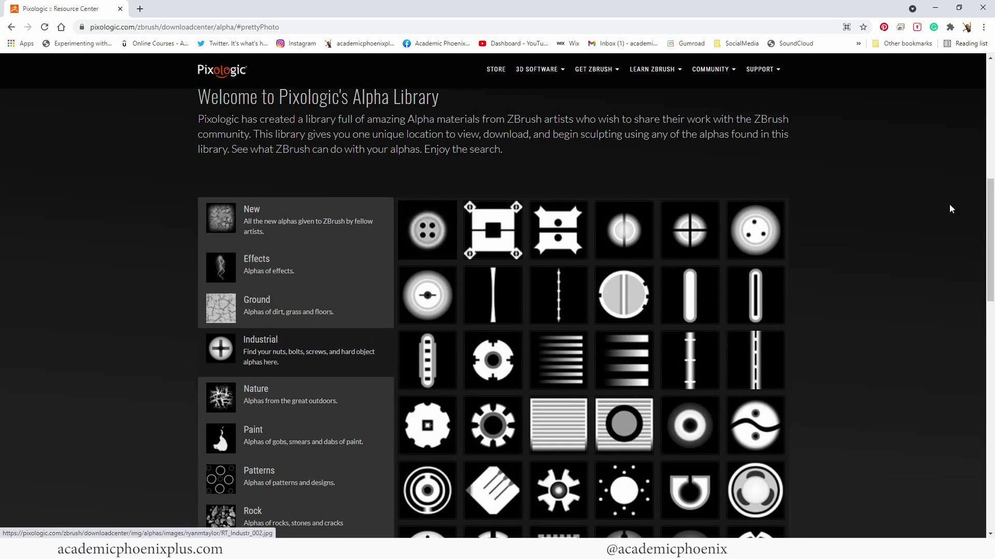
pyautogui.moveTo(991, 191); pyautogui.dragTo(963, 228)
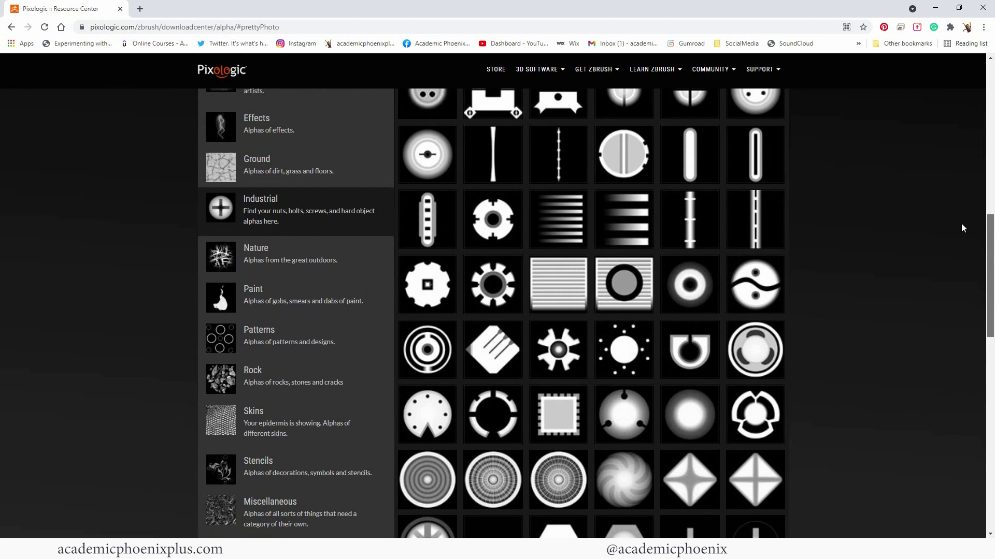
pyautogui.moveTo(961, 227); pyautogui.dragTo(964, 203)
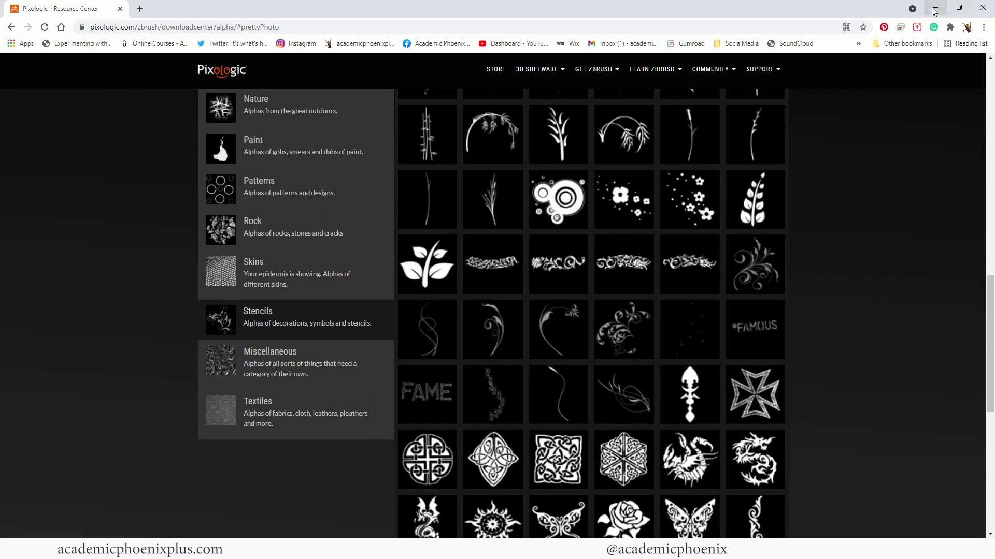
pyautogui.click(934, 11)
pyautogui.click(33, 204)
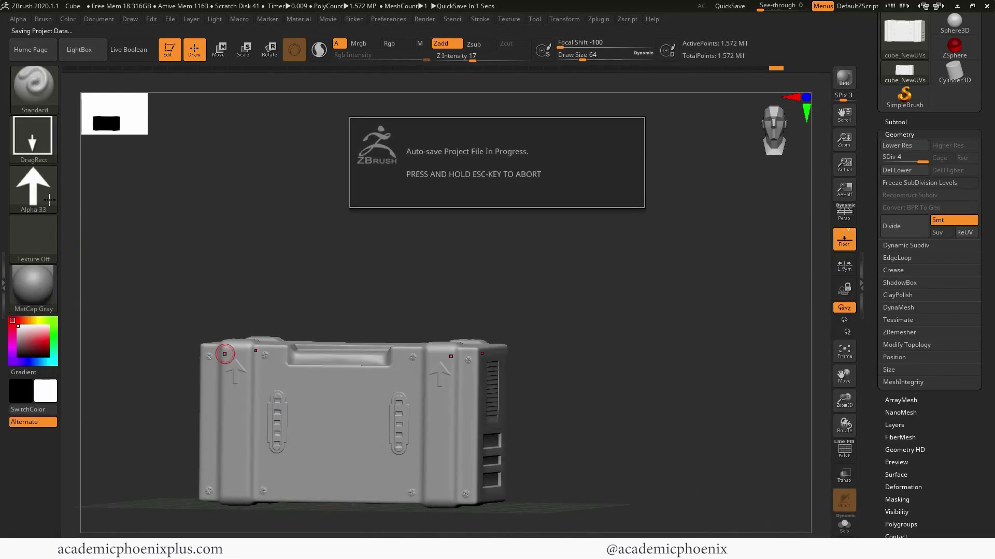
# Step: Import the BW_Logo image as an alpha and snap the crate to a front view
pyautogui.click(96, 392)
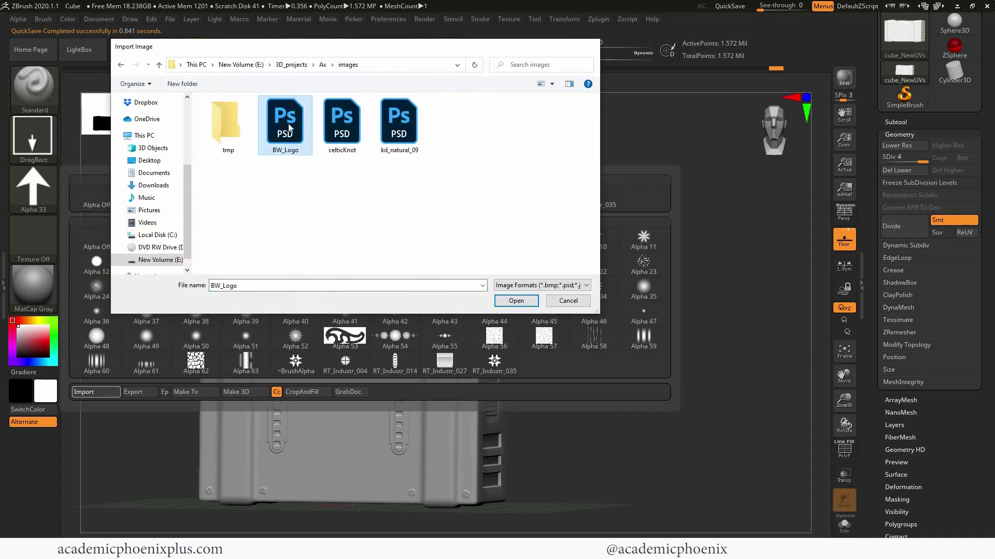
pyautogui.press('Return')
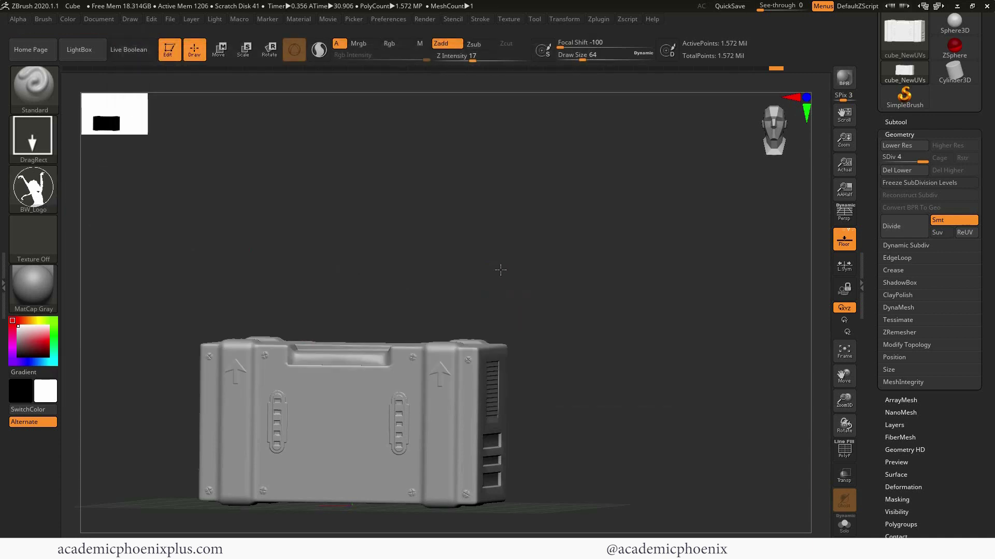
pyautogui.moveTo(511, 265); pyautogui.dragTo(514, 277)
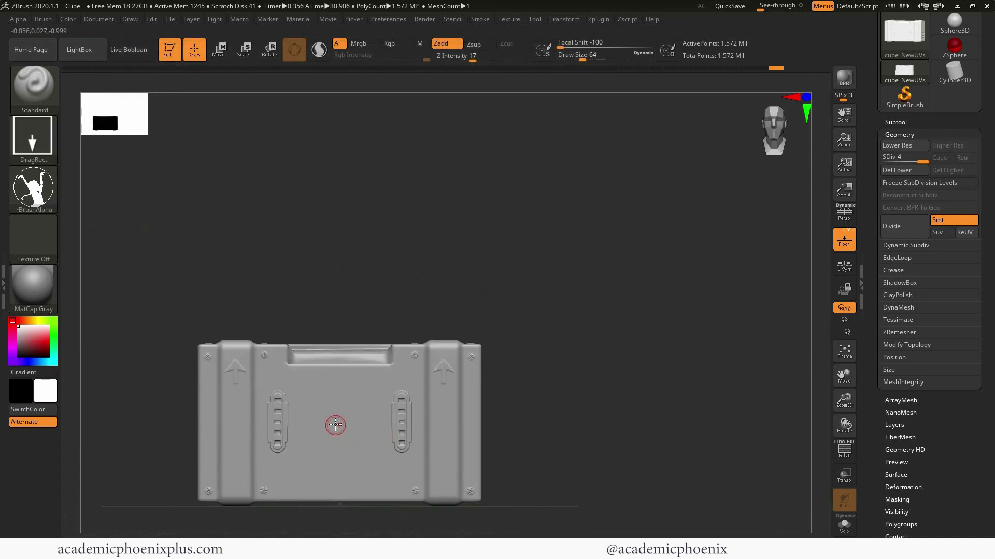
pyautogui.hotkey('ctrl', 'z')
# Step: Turn off X and Z symmetry and stamp the logo large at the front centre
pyautogui.click(572, 19)
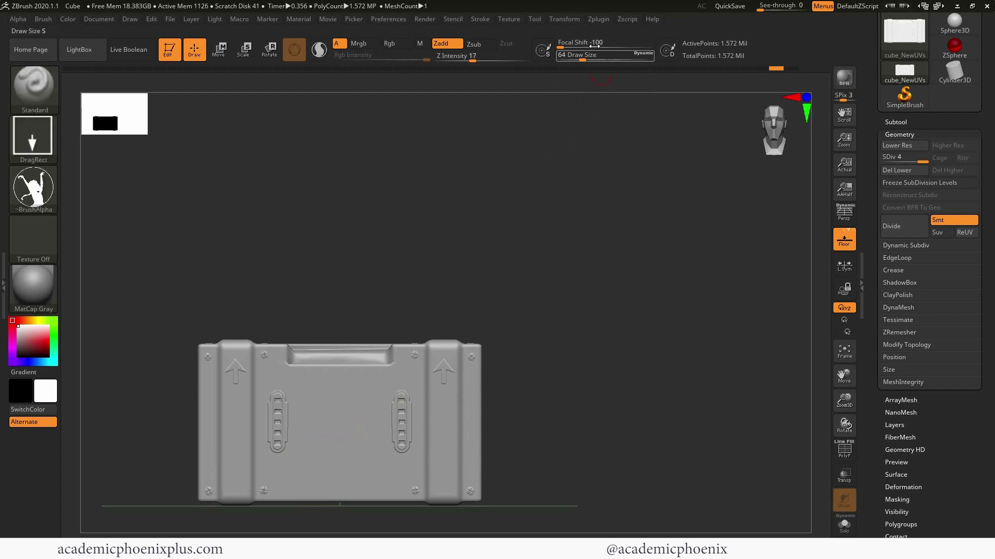
pyautogui.click(564, 19)
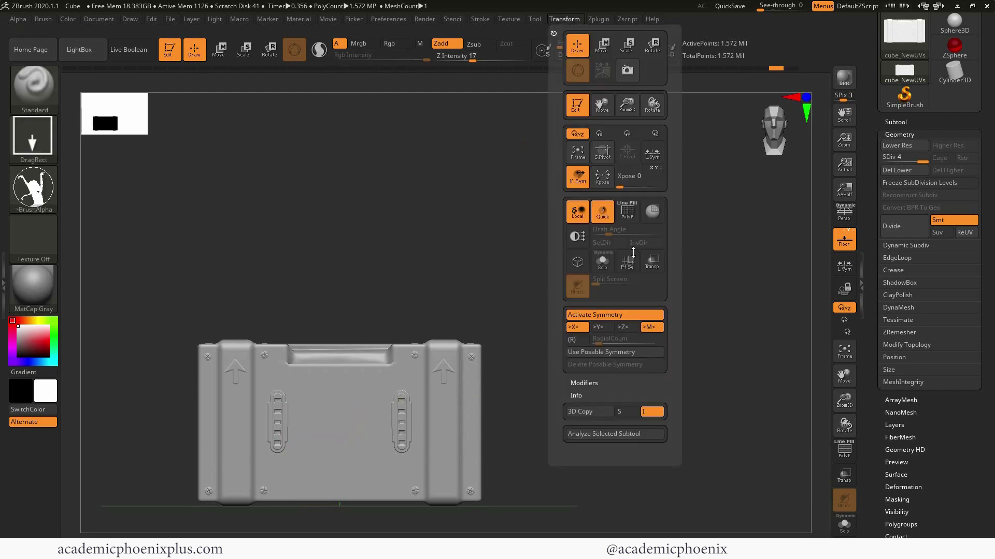
pyautogui.click(576, 331)
pyautogui.click(625, 330)
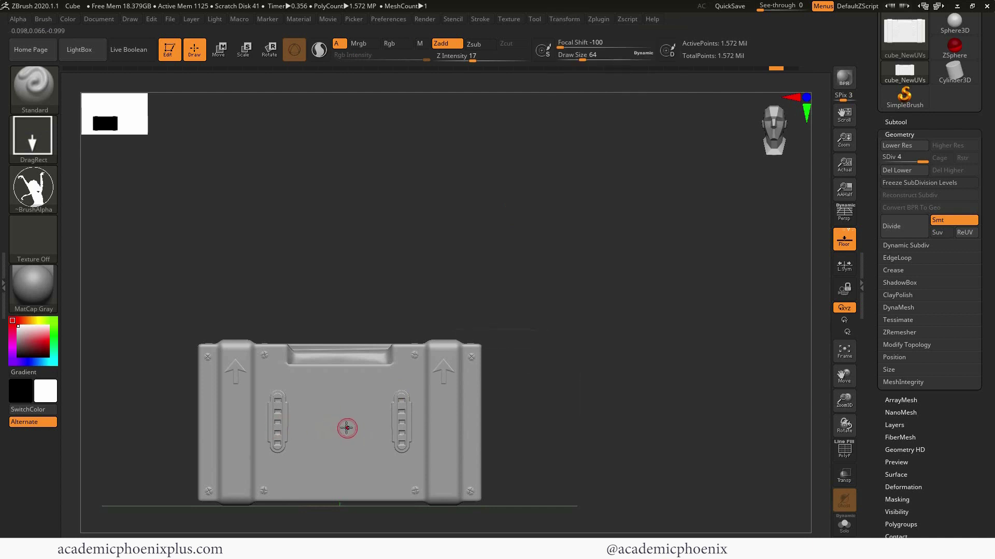
pyautogui.moveTo(380, 416); pyautogui.dragTo(364, 370)
pyautogui.hotkey('ctrl', 'z')
pyautogui.moveTo(368, 395); pyautogui.dragTo(357, 367)
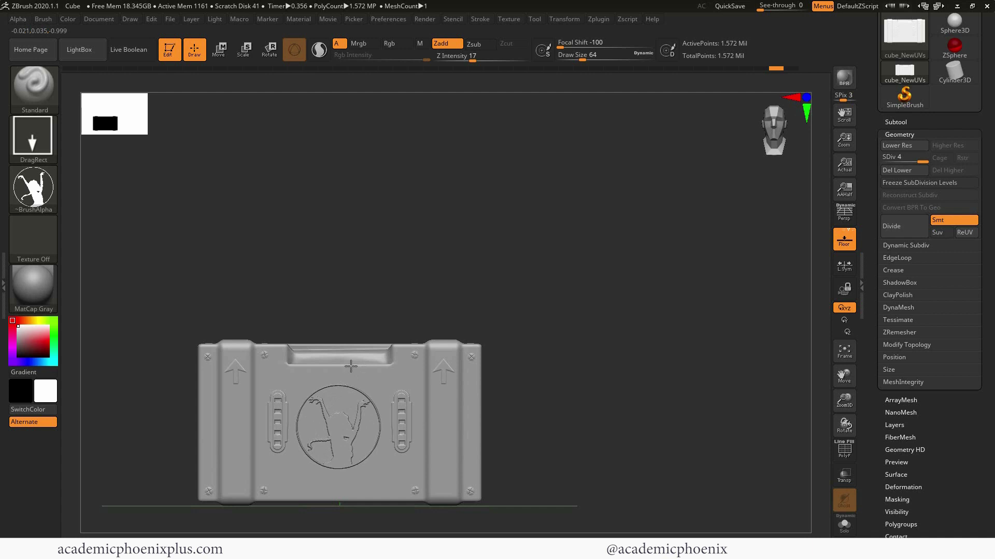
pyautogui.moveTo(484, 271); pyautogui.dragTo(399, 253)
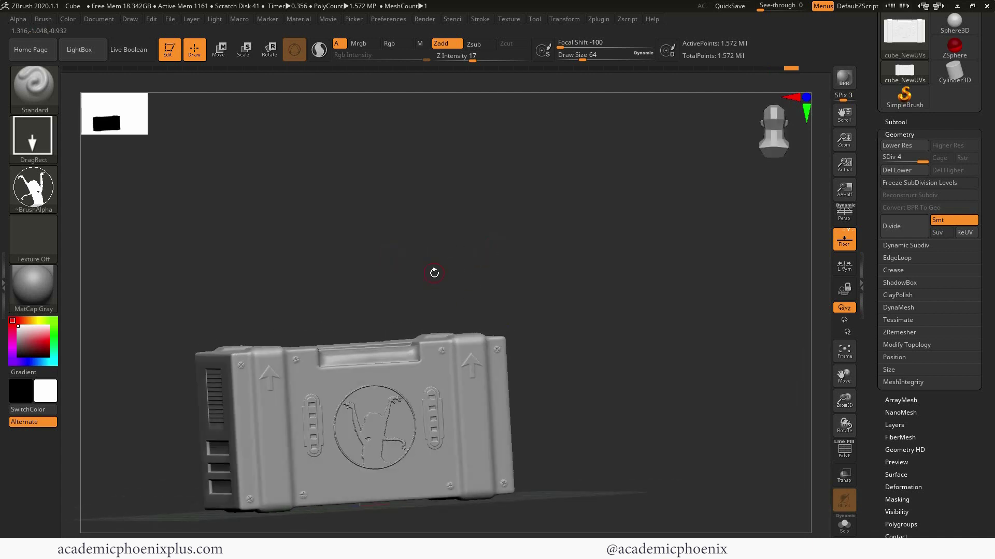
pyautogui.moveTo(589, 343); pyautogui.dragTo(651, 330)
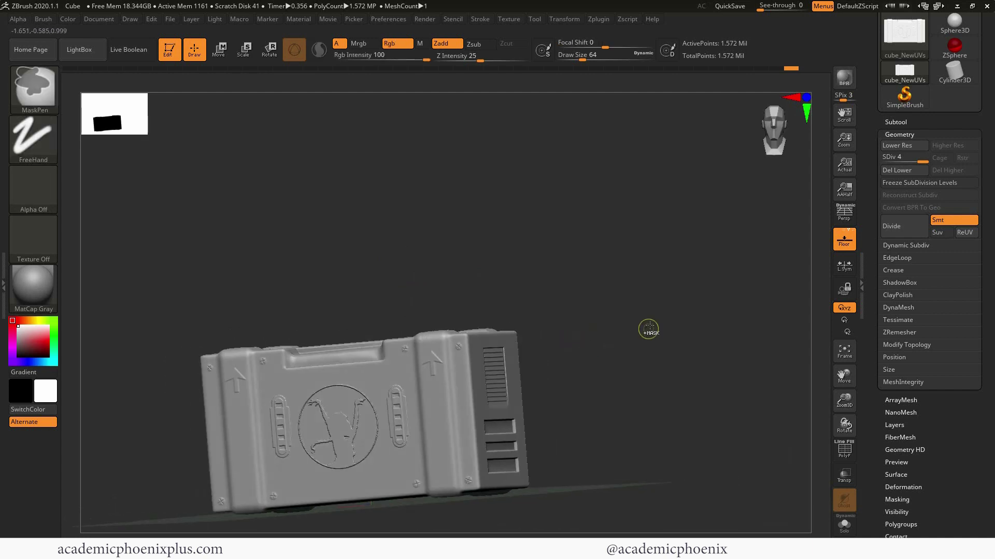
# Step: Switch symmetry off entirely and undo all the earlier logo stamps on the front
pyautogui.hotkey('ctrl', 'z')
pyautogui.click(565, 20)
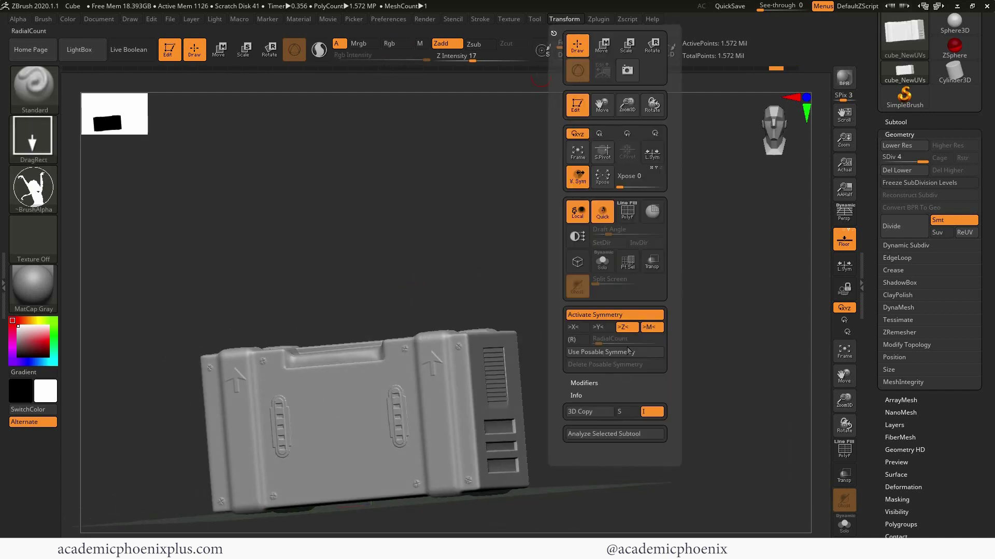
pyautogui.click(614, 314)
pyautogui.moveTo(453, 236); pyautogui.dragTo(481, 226)
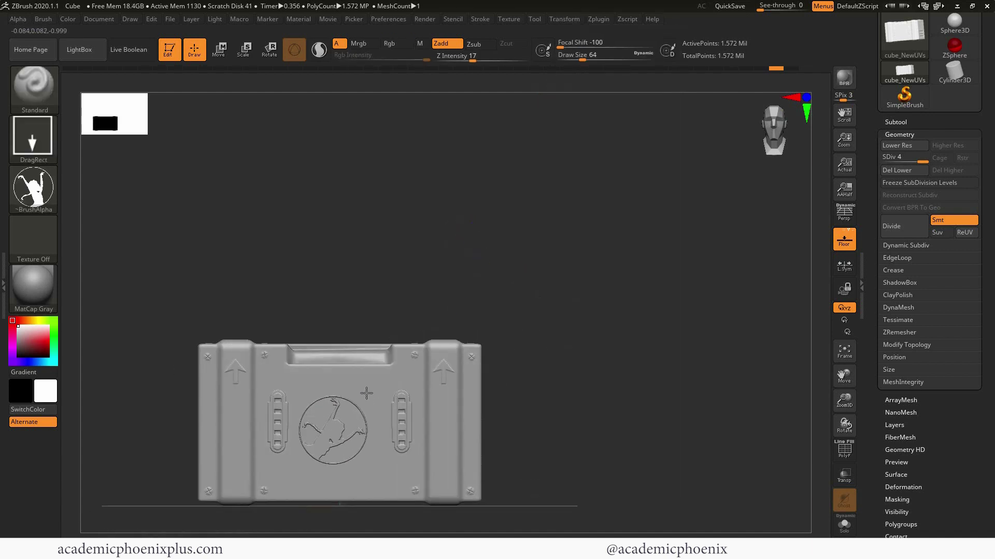
pyautogui.hotkey('ctrl', 'z')
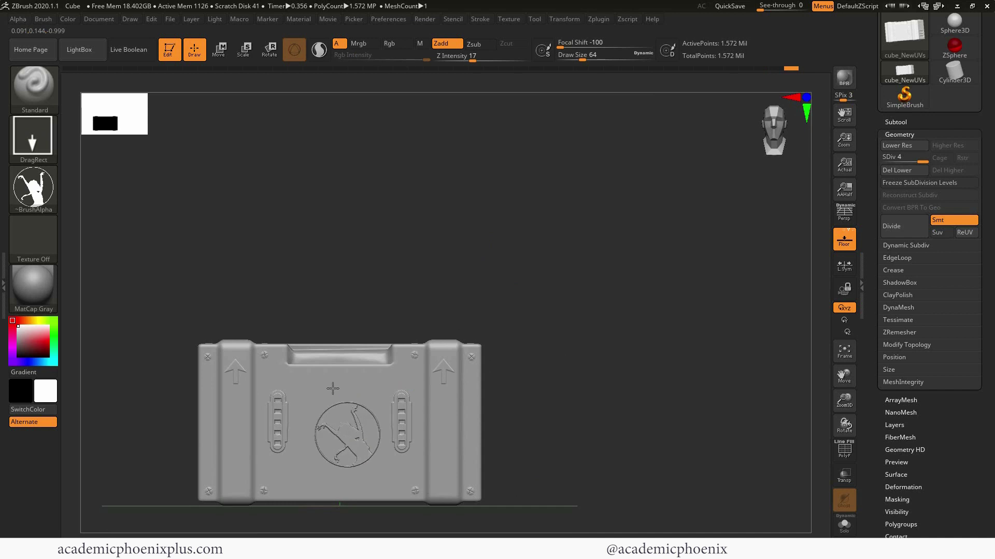
pyautogui.hotkey('ctrl', 'z')
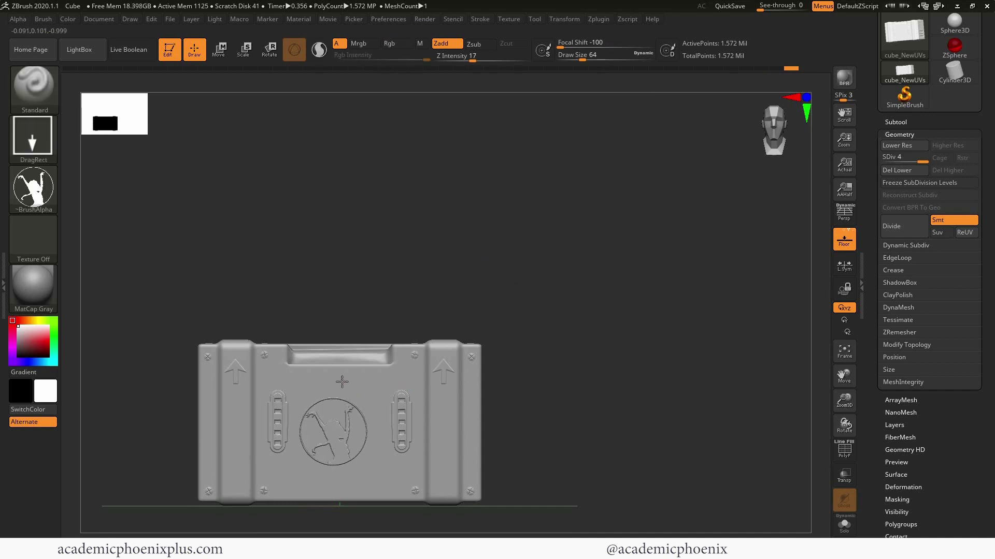
pyautogui.hotkey('ctrl', 'z')
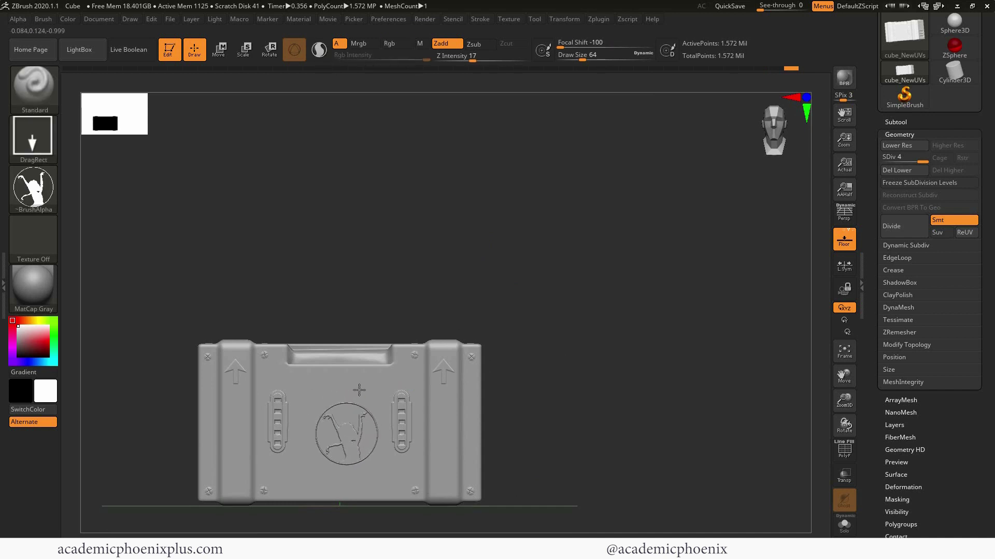
pyautogui.hotkey('ctrl', 'z')
# Step: Stamp the logo at the centre of the front and back faces, then inspect it
pyautogui.moveTo(340, 430); pyautogui.dragTo(348, 375)
pyautogui.keyDown('shift'); pyautogui.moveTo(621, 378); pyautogui.dragTo(539, 395); pyautogui.keyUp('shift')
pyautogui.moveTo(344, 419); pyautogui.dragTo(341, 384)
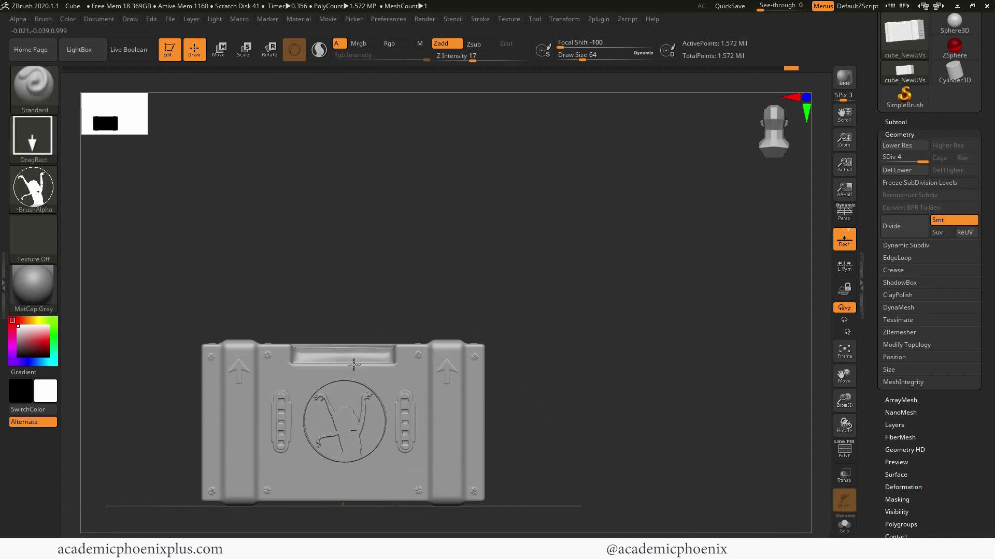
pyautogui.moveTo(403, 268); pyautogui.dragTo(524, 280)
pyautogui.moveTo(570, 355); pyautogui.dragTo(582, 354)
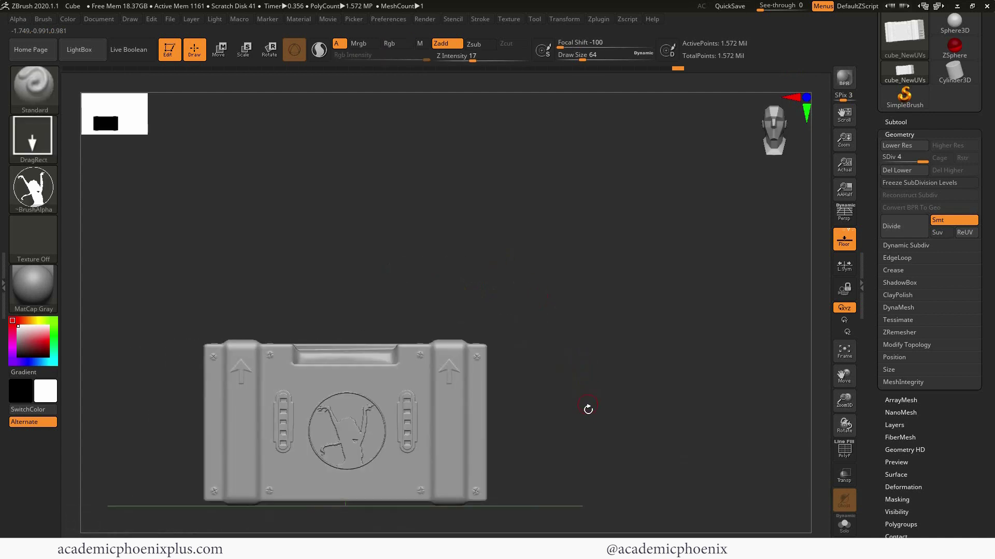
pyautogui.moveTo(587, 410); pyautogui.dragTo(657, 250)
# Step: Start a ZTool save from the Tool palette, then cancel the dialog without saving
pyautogui.moveTo(876, 81); pyautogui.dragTo(879, 203)
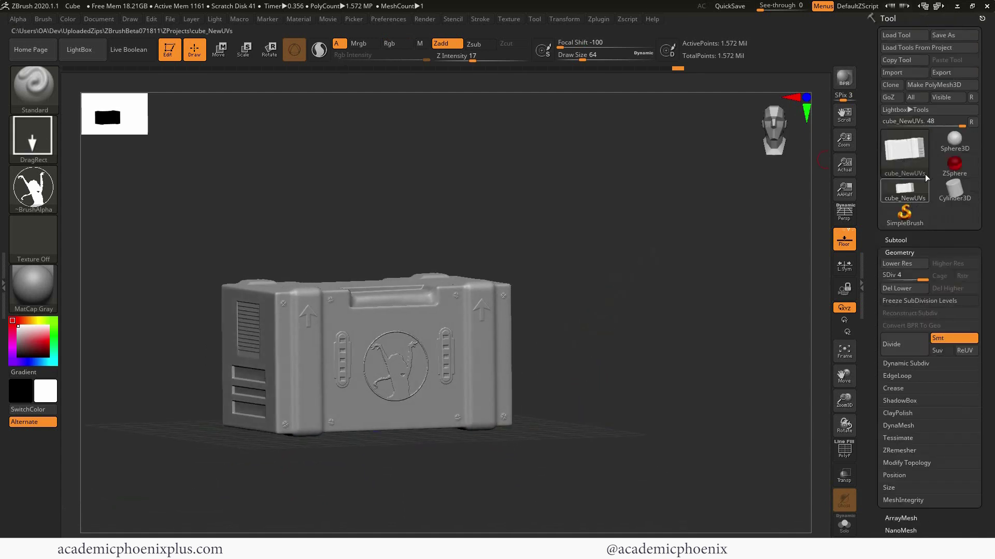
pyautogui.click(949, 35)
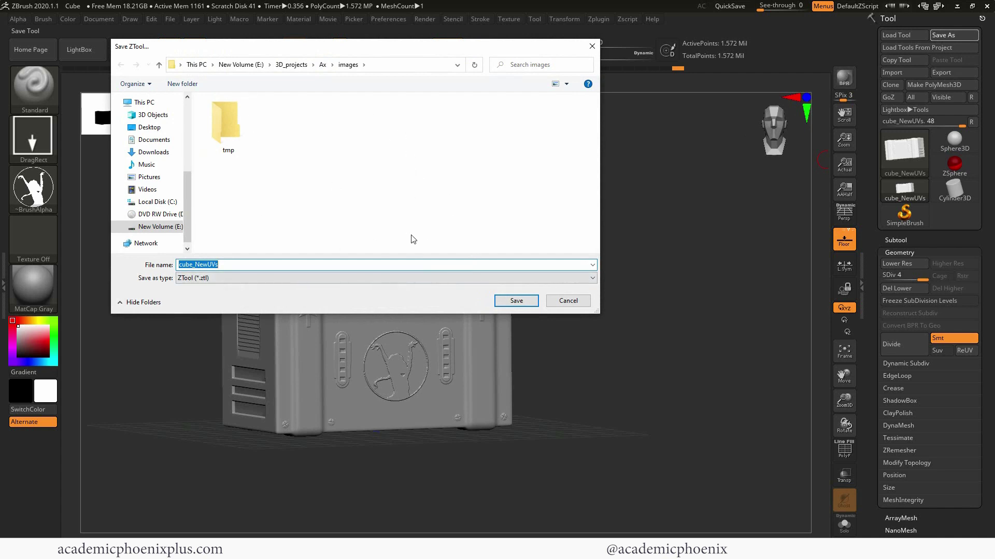
pyautogui.press('Return')
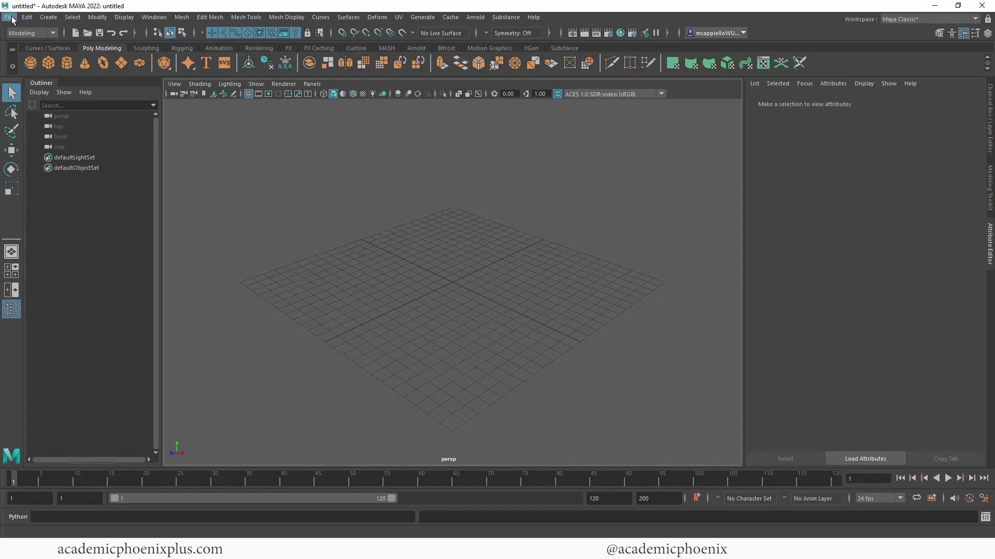
# Step: Create the SciFiCrate project at E:/3D_projects in the Project Window and open its folder
pyautogui.click(9, 17)
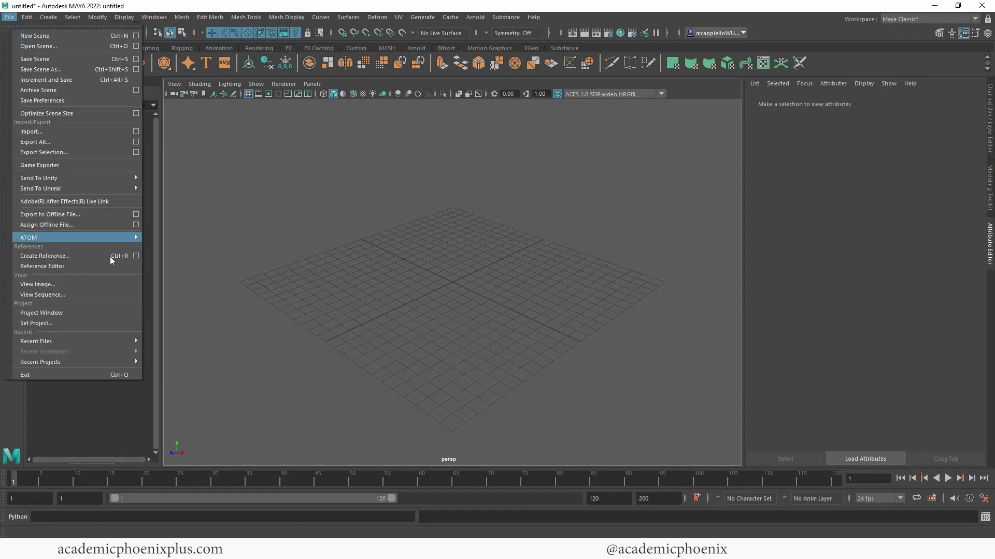
pyautogui.click(42, 313)
pyautogui.click(600, 189)
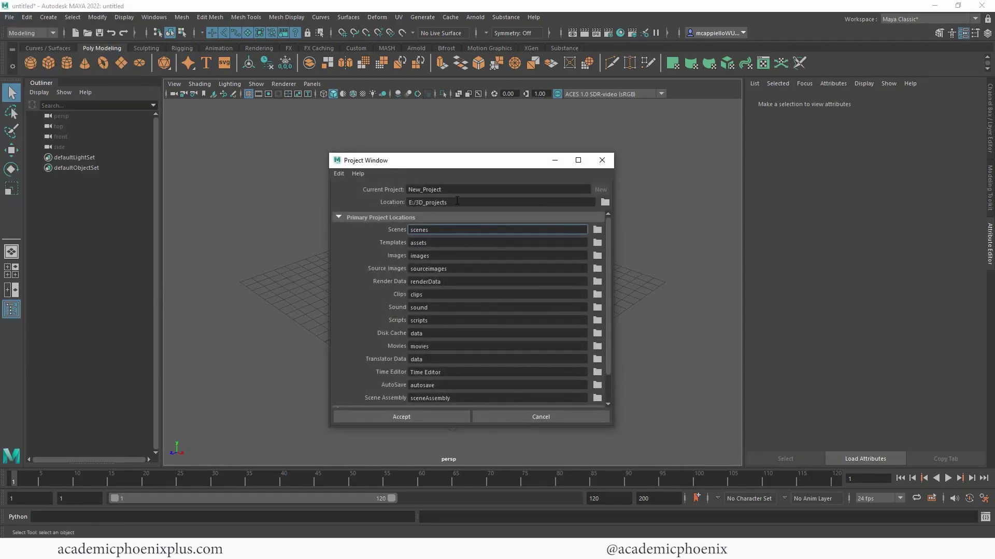
pyautogui.write('Sci')
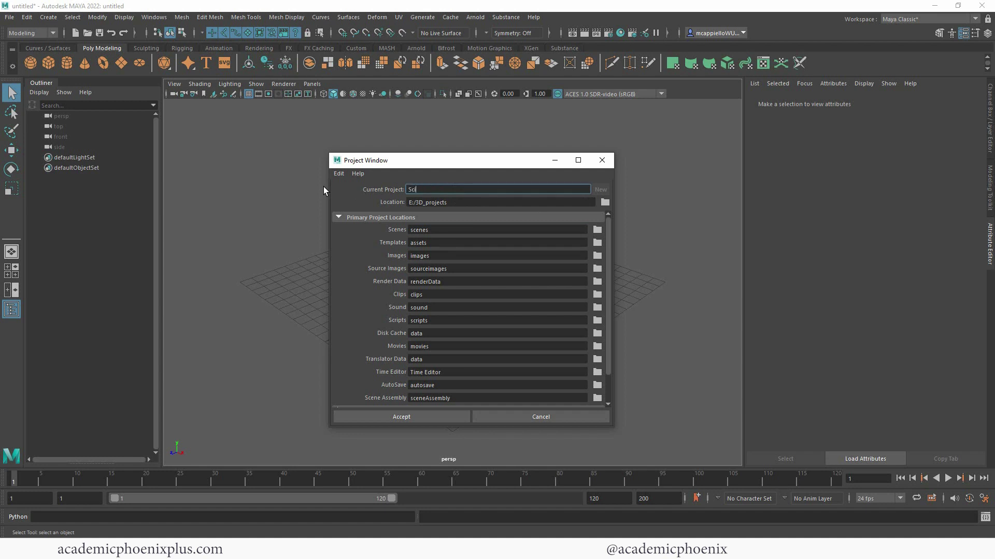
pyautogui.write('FiCrate')
pyautogui.press('Tab')
pyautogui.click(418, 417)
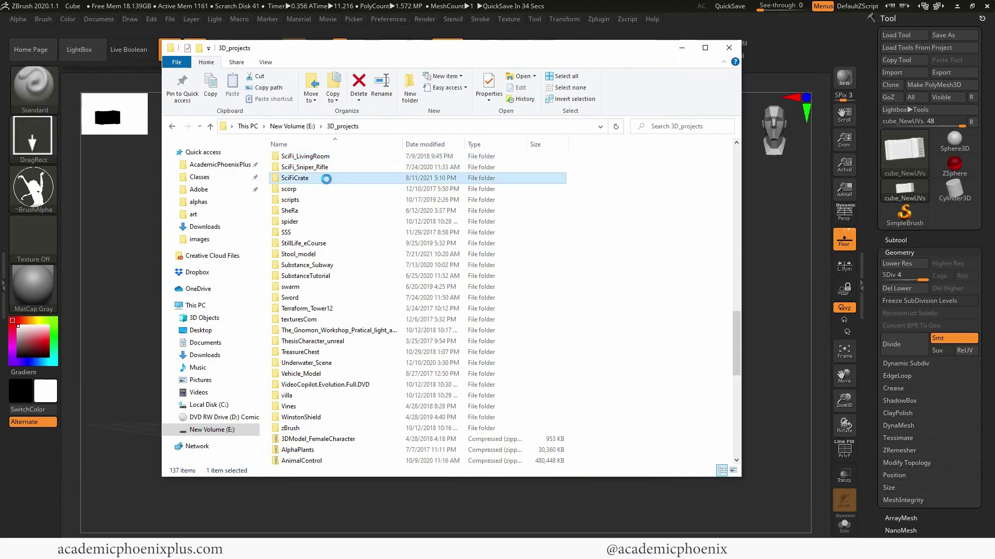
pyautogui.doubleClick(329, 185)
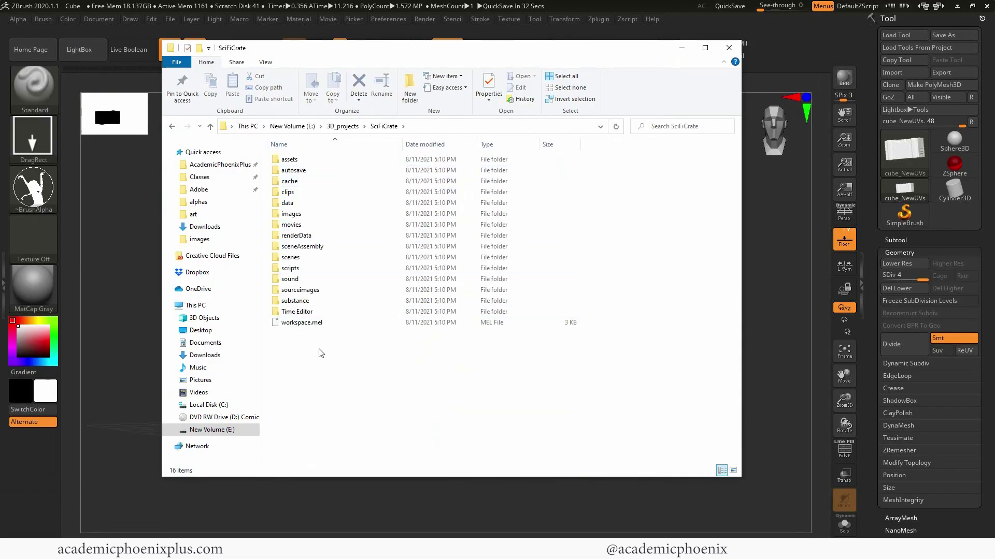
# Step: Close Explorer and start a ZTool Save As, browsing into the SciFiCrate assets folder
pyautogui.click(729, 48)
pyautogui.click(955, 37)
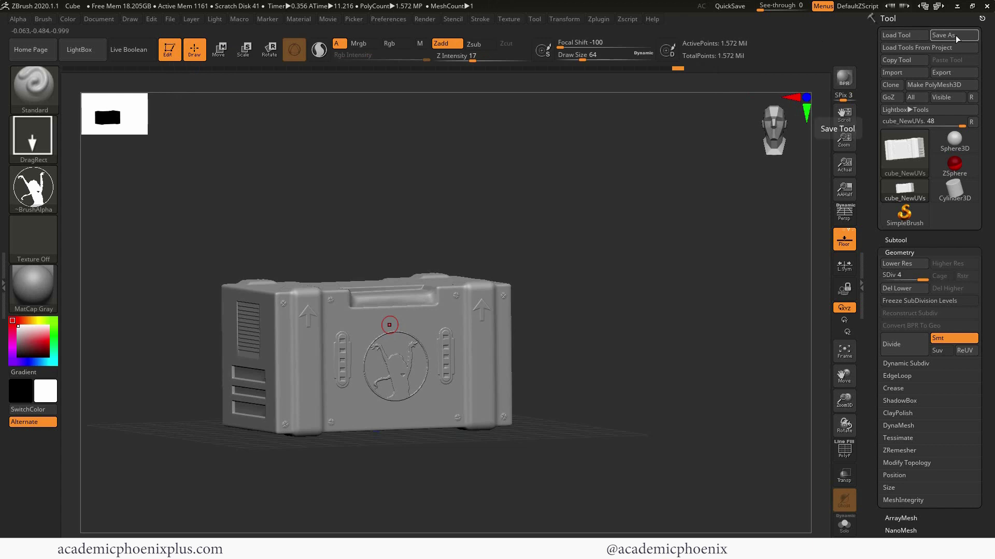
pyautogui.click(293, 65)
pyautogui.press('s')
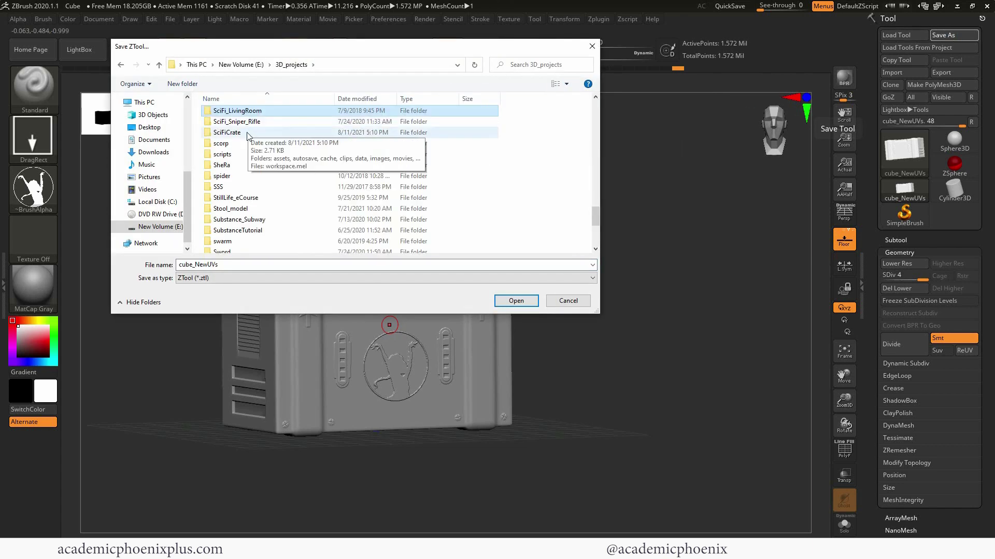
pyautogui.doubleClick(245, 132)
pyautogui.doubleClick(247, 114)
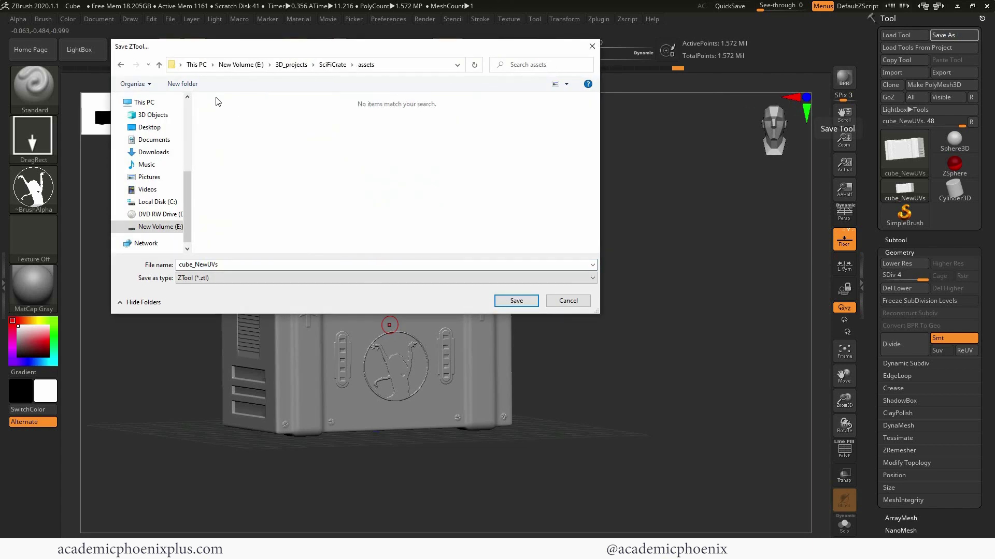
# Step: Create a ZBrush folder inside assets and save the crate there as SciFiCrate
pyautogui.click(182, 83)
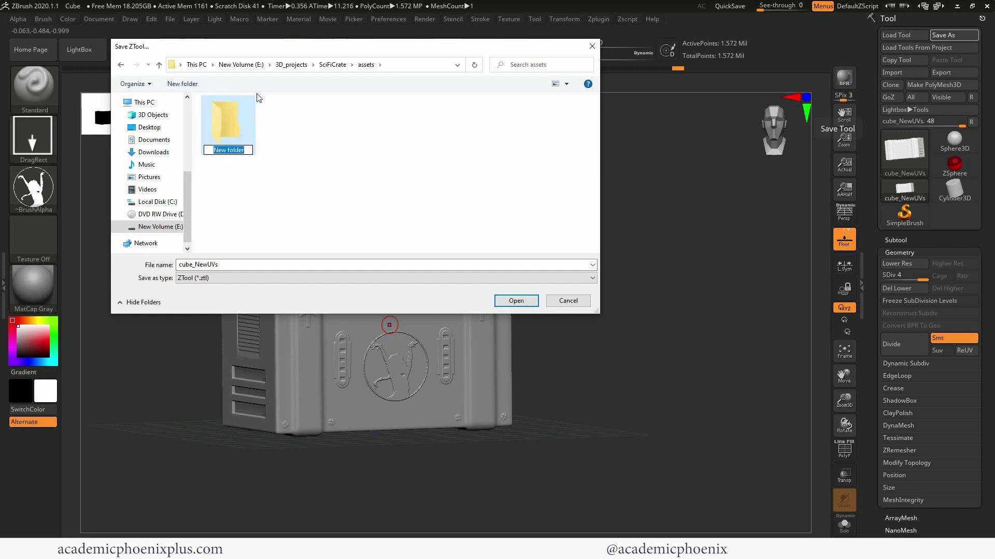
pyautogui.write('ZBrush')
pyautogui.press('Return')
pyautogui.doubleClick(241, 150)
pyautogui.doubleClick(252, 266)
pyautogui.write('SciFiCrate')
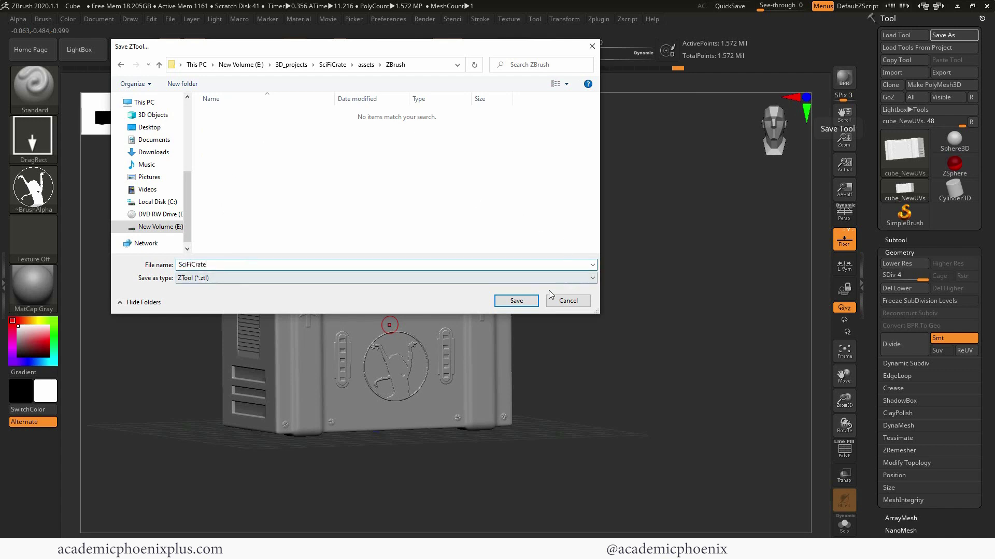
pyautogui.click(516, 300)
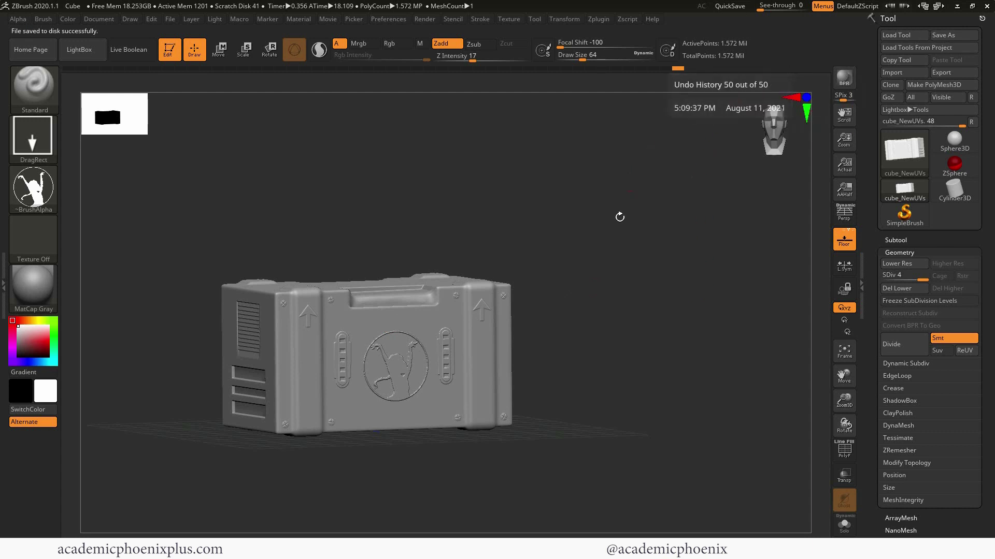
# Step: Export the crate as SciFiCrate in OBJ Extended format into the assets folder
pyautogui.moveTo(613, 224); pyautogui.dragTo(632, 234)
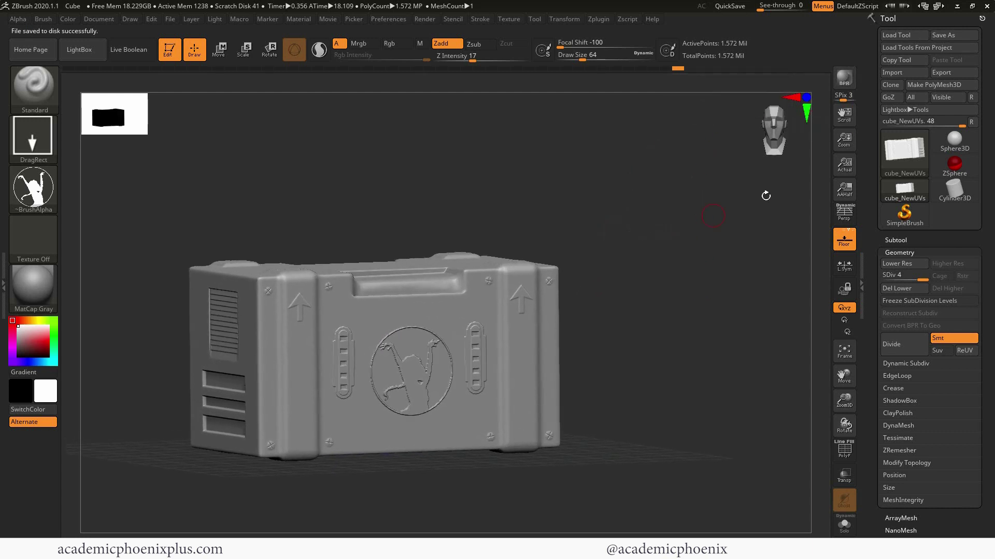
pyautogui.click(946, 74)
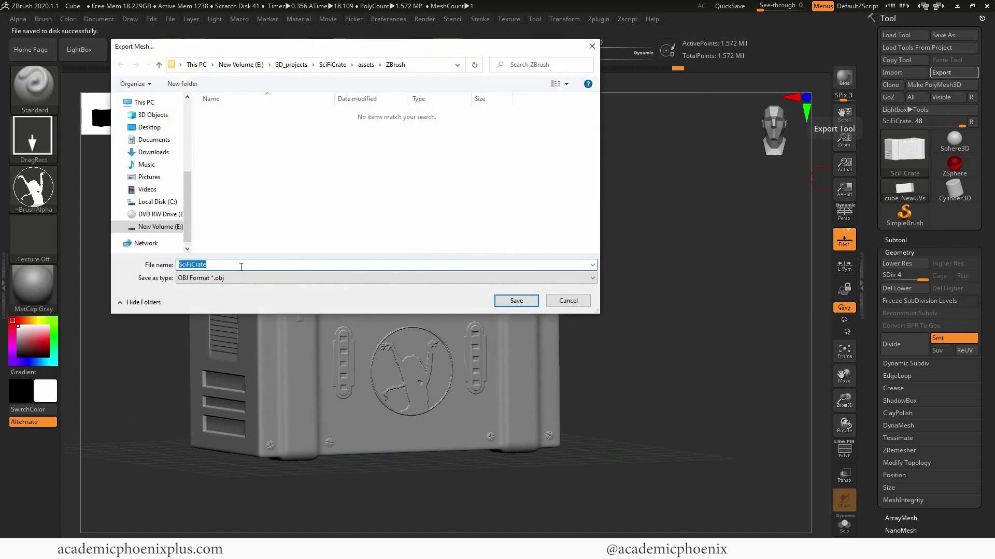
pyautogui.click(214, 278)
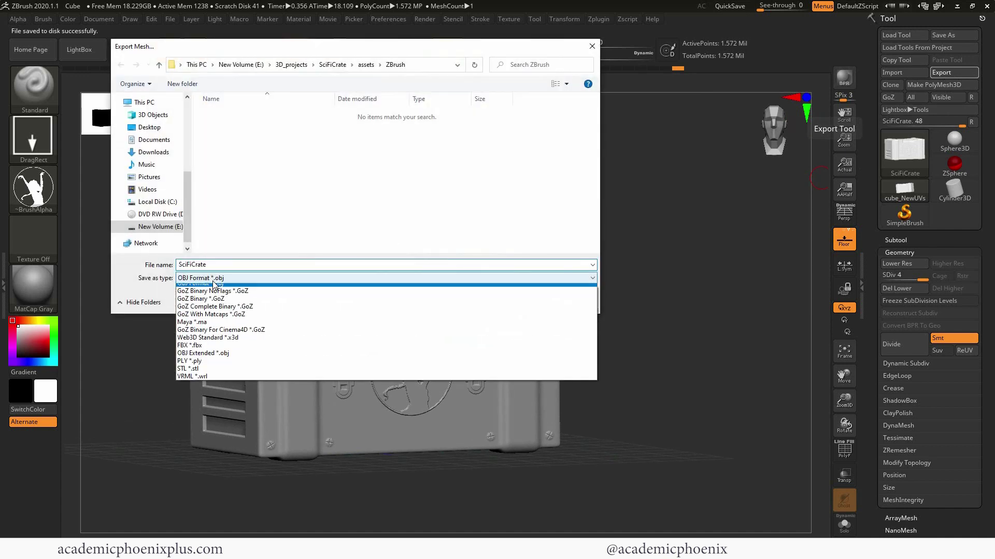
pyautogui.click(214, 354)
pyautogui.doubleClick(235, 264)
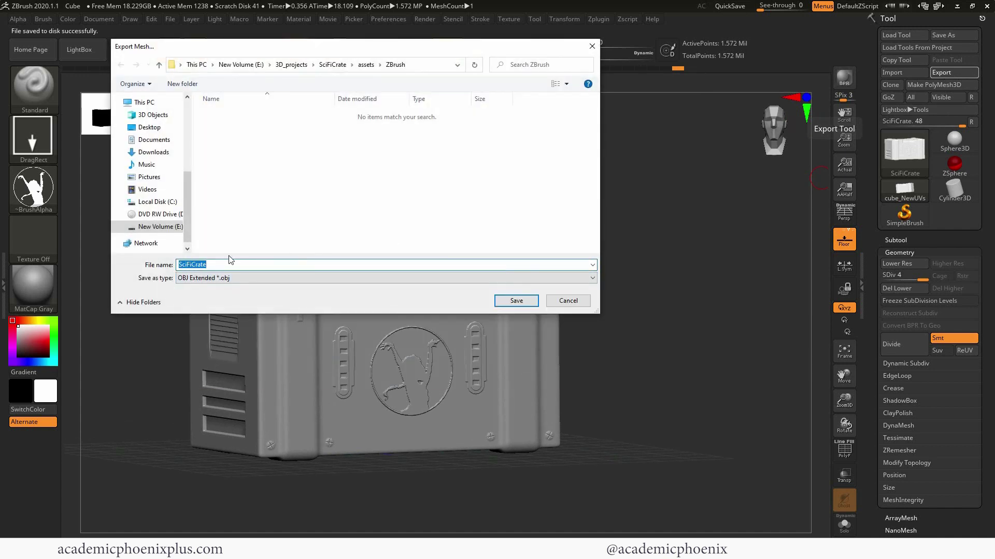
pyautogui.click(363, 65)
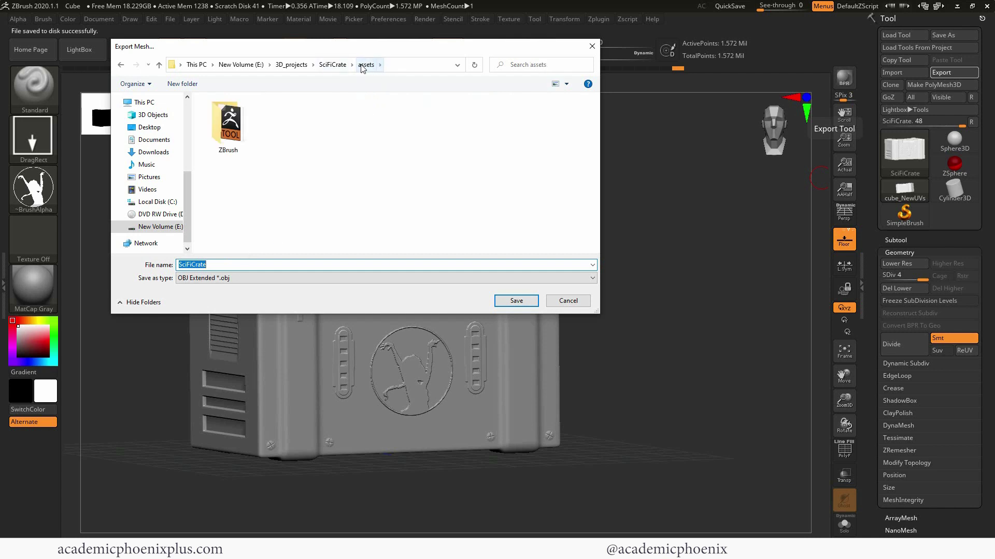
pyautogui.click(518, 302)
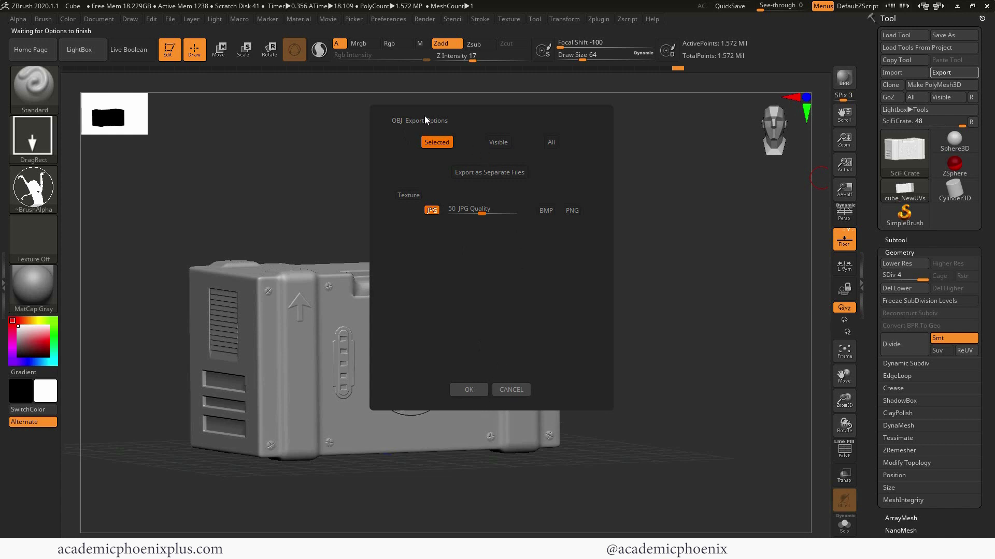
# Step: Confirm the OBJ export, then check the SciFiCrate MTL and 265 MB OBJ files in the assets folder
pyautogui.click(469, 390)
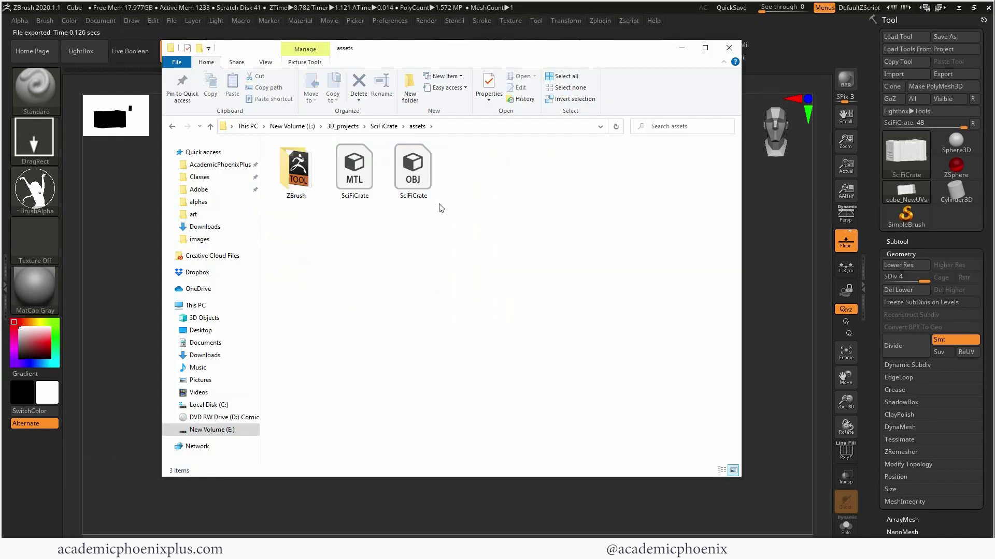
pyautogui.click(355, 171)
pyautogui.click(412, 165)
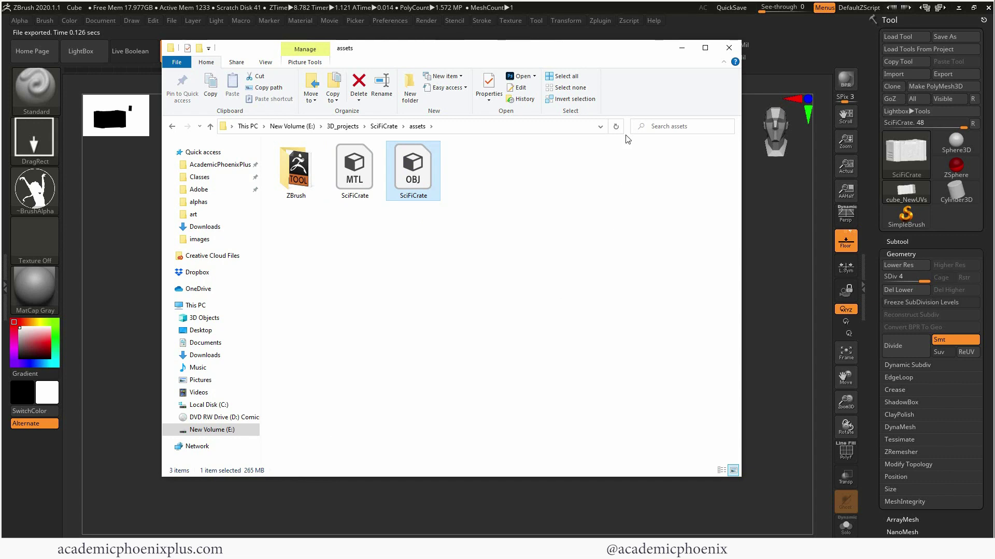
# Step: Move the Explorer window aside and show the crate at a three-quarter angle with Persp on
pyautogui.moveTo(642, 56); pyautogui.dragTo(608, 117)
pyautogui.moveTo(608, 118); pyautogui.dragTo(617, 111)
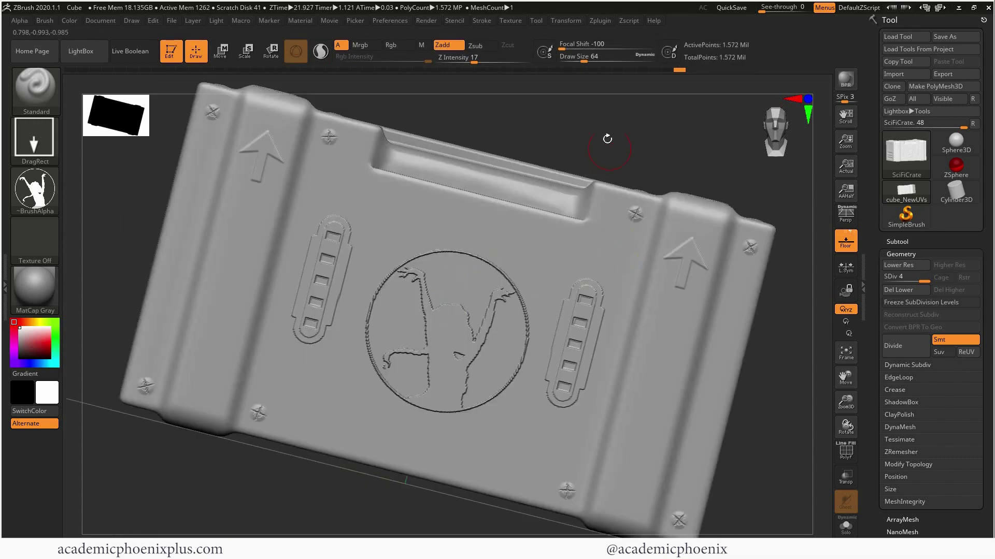
pyautogui.keyDown('alt'); pyautogui.moveTo(645, 148); pyautogui.dragTo(733, 304); pyautogui.keyUp('alt')
pyautogui.press('p')
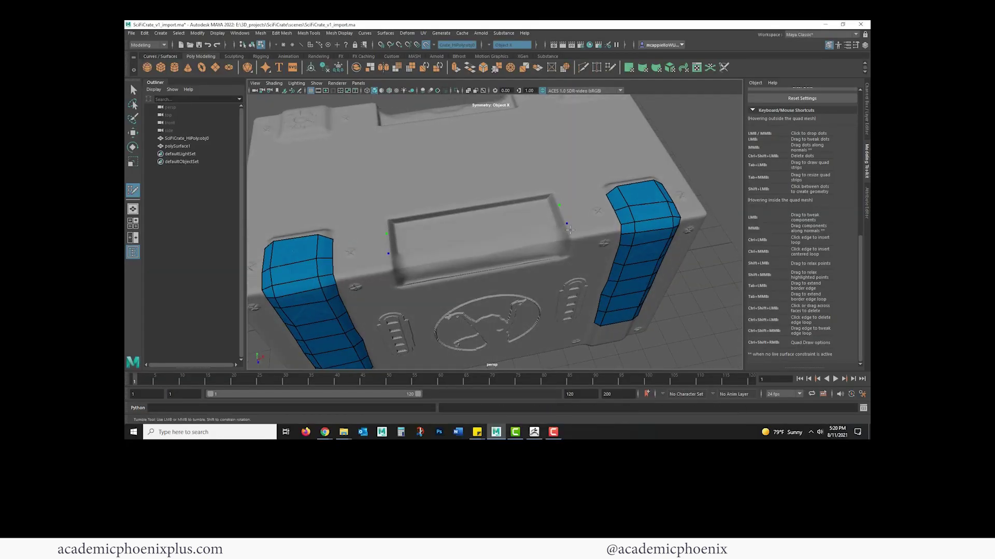
# Step: Quad-draw strips of quads down the raised side bands, filling the inner column
pyautogui.keyDown('shift'); pyautogui.click(584, 207); pyautogui.keyUp('shift')
pyautogui.keyDown('shift'); pyautogui.click(594, 223); pyautogui.keyUp('shift')
pyautogui.keyDown('alt'); pyautogui.moveTo(597, 241); pyautogui.dragTo(619, 188); pyautogui.keyUp('alt')
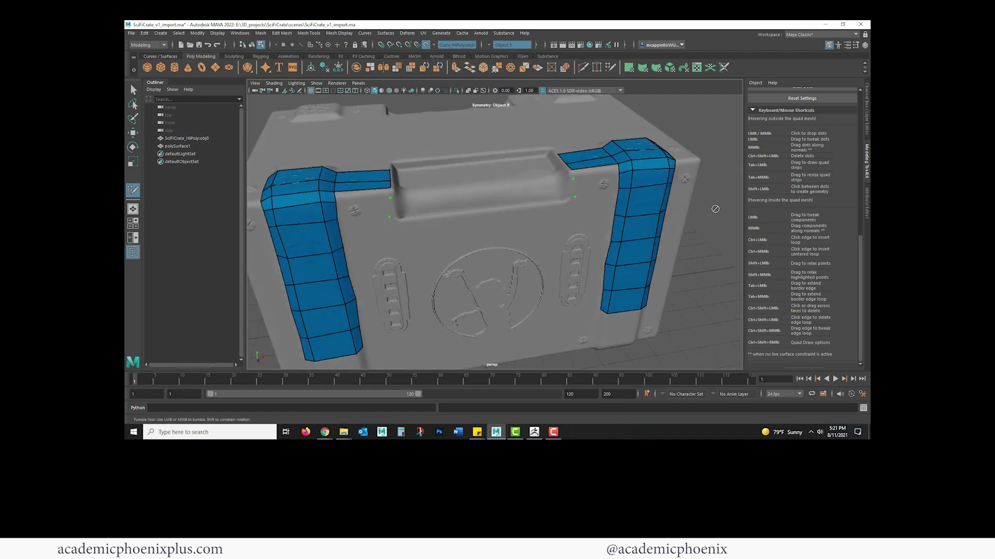
pyautogui.keyDown('shift'); pyautogui.click(608, 173); pyautogui.keyUp('shift')
pyautogui.keyDown('shift'); pyautogui.click(612, 181); pyautogui.keyUp('shift')
pyautogui.keyDown('shift'); pyautogui.click(596, 204); pyautogui.keyUp('shift')
pyautogui.keyDown('shift'); pyautogui.click(589, 228); pyautogui.keyUp('shift')
pyautogui.keyDown('shift'); pyautogui.click(591, 256); pyautogui.keyUp('shift')
pyautogui.keyDown('shift'); pyautogui.click(589, 282); pyautogui.keyUp('shift')
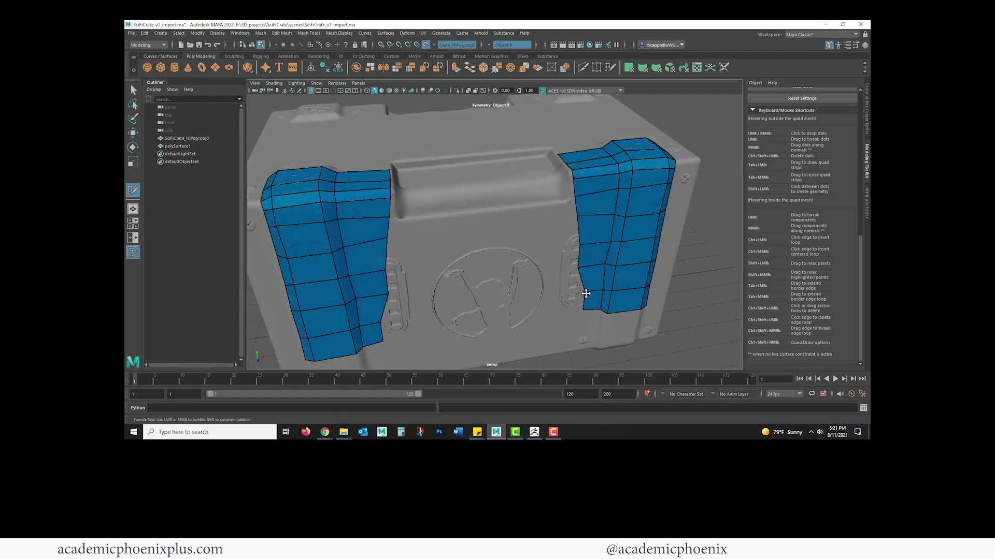
pyautogui.keyDown('shift'); pyautogui.click(588, 301); pyautogui.keyUp('shift')
# Step: Pull the inner border vertices to fit the bands and insert a centre edge loop through each
pyautogui.keyDown('alt'); pyautogui.moveTo(699, 290); pyautogui.dragTo(680, 256); pyautogui.keyUp('alt')
pyautogui.moveTo(531, 299); pyautogui.dragTo(518, 269)
pyautogui.moveTo(528, 235); pyautogui.dragTo(519, 232)
pyautogui.moveTo(525, 204); pyautogui.dragTo(512, 174)
pyautogui.moveTo(519, 232); pyautogui.dragTo(510, 234)
pyautogui.moveTo(518, 269); pyautogui.dragTo(507, 302)
pyautogui.moveTo(518, 144); pyautogui.dragTo(515, 142)
pyautogui.keyDown('alt'); pyautogui.moveTo(693, 189); pyautogui.dragTo(696, 233); pyautogui.keyUp('alt')
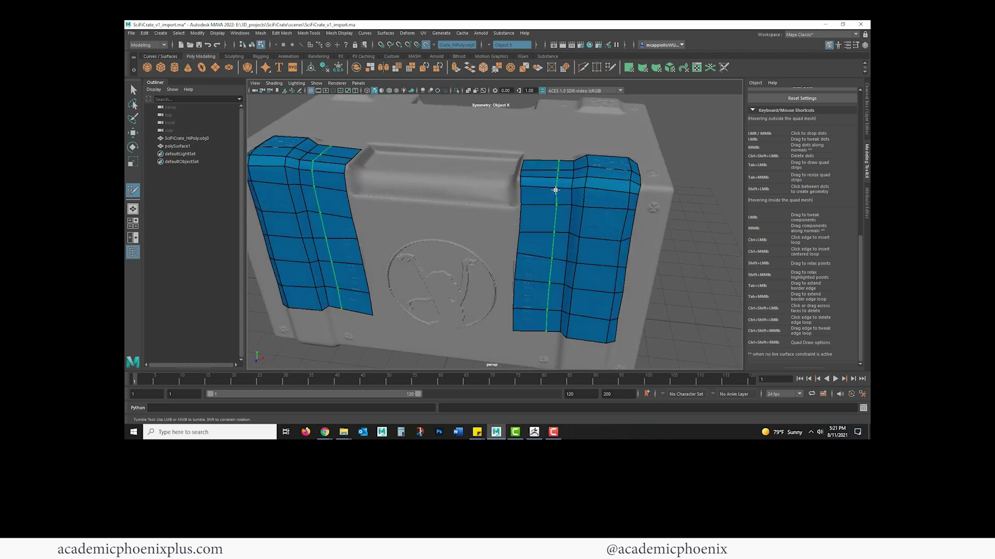